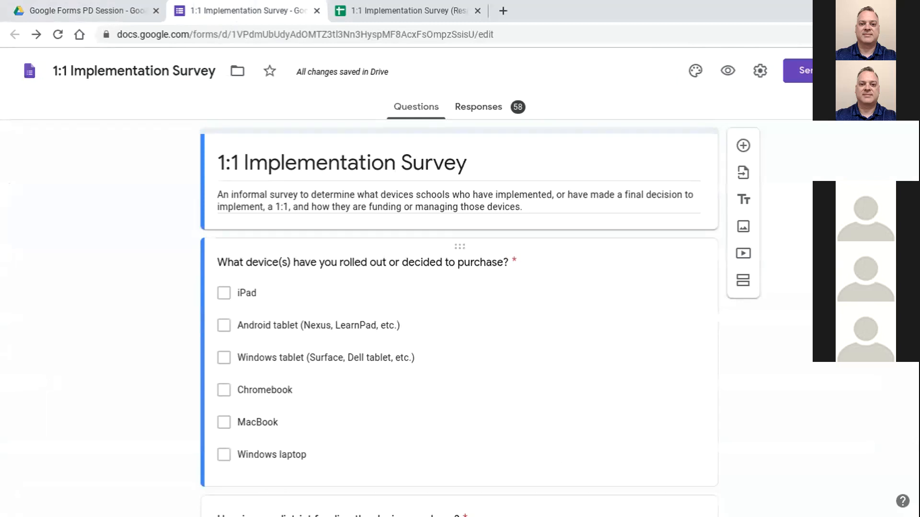
Review the questions of the 1:1 Implementation Survey, from devices and funding to grade levels and off-campus filtering
scroll(459, 316, down, 2)
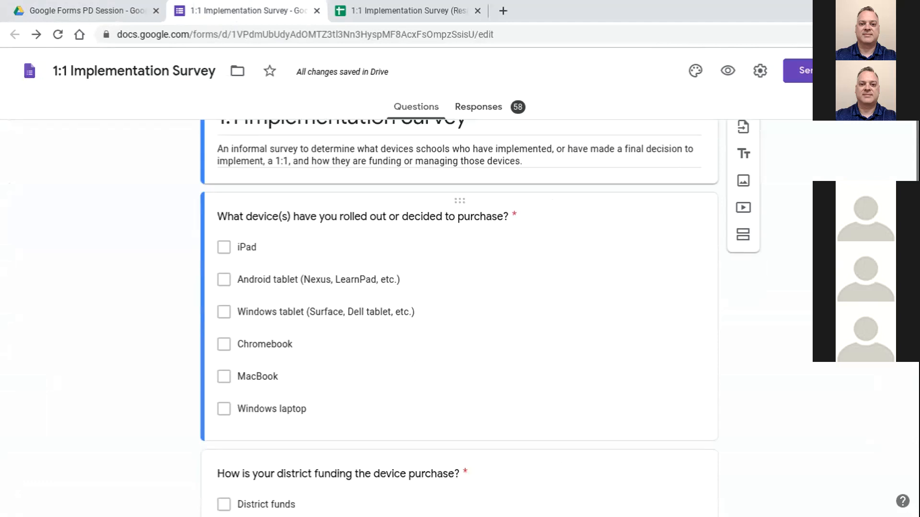
scroll(459, 316, down, 5)
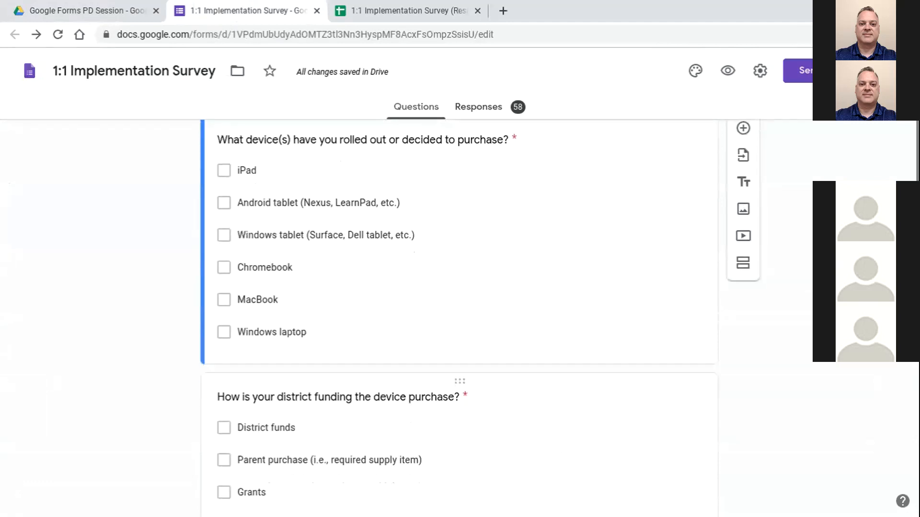
scroll(458, 316, down, 4)
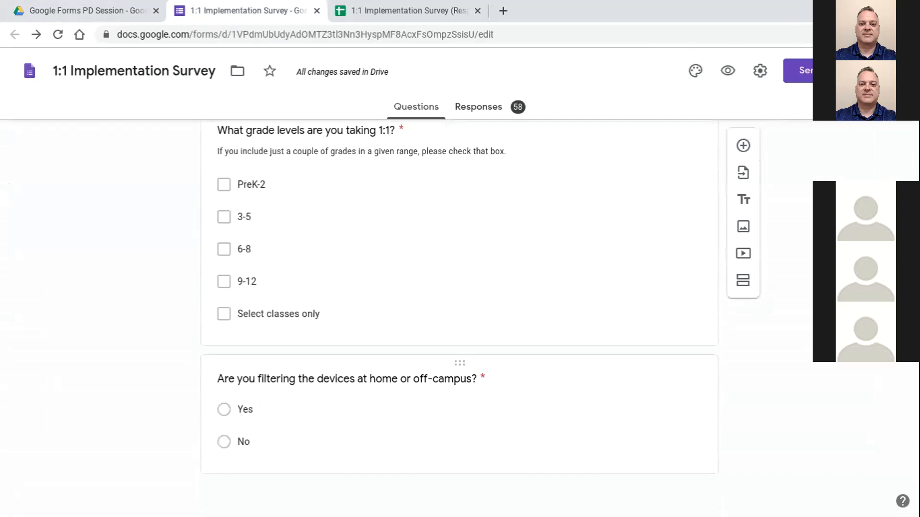
scroll(459, 316, up, 4)
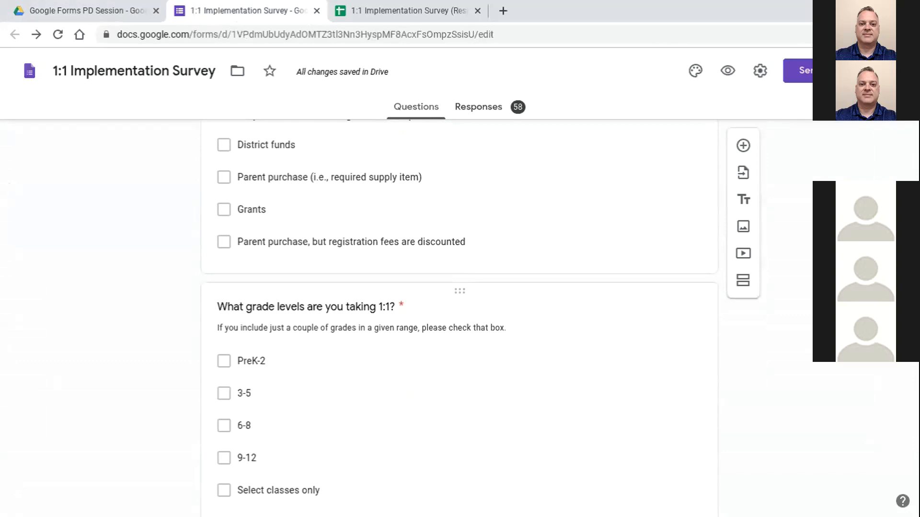
scroll(459, 316, up, 9)
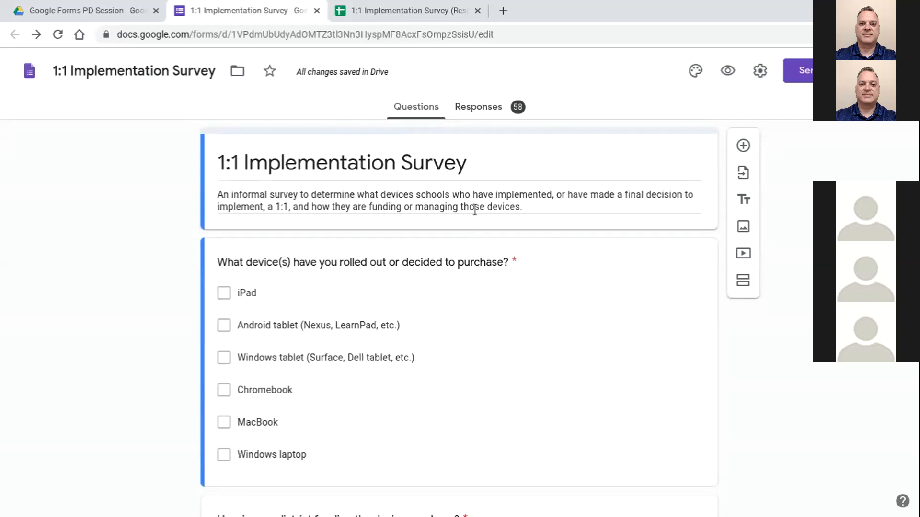
Open the survey's responses and look through the collected answers in the linked response spreadsheet
click(477, 115)
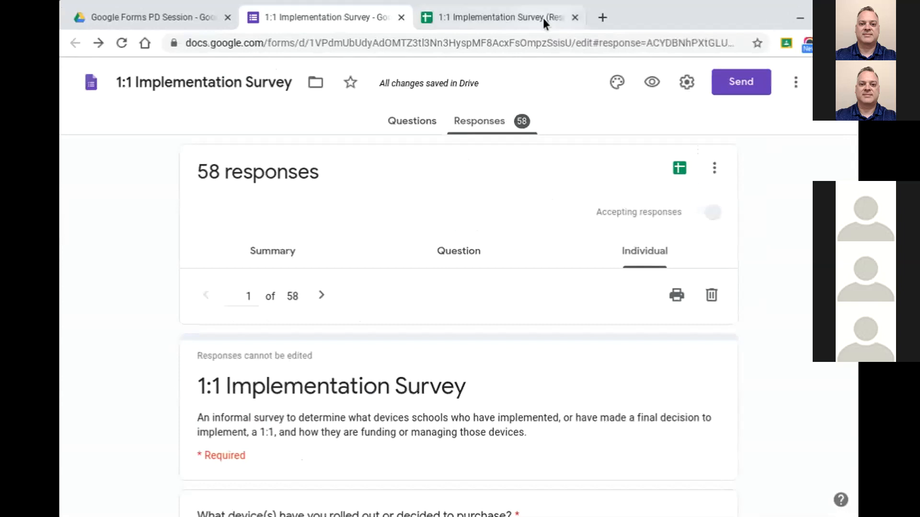
click(522, 20)
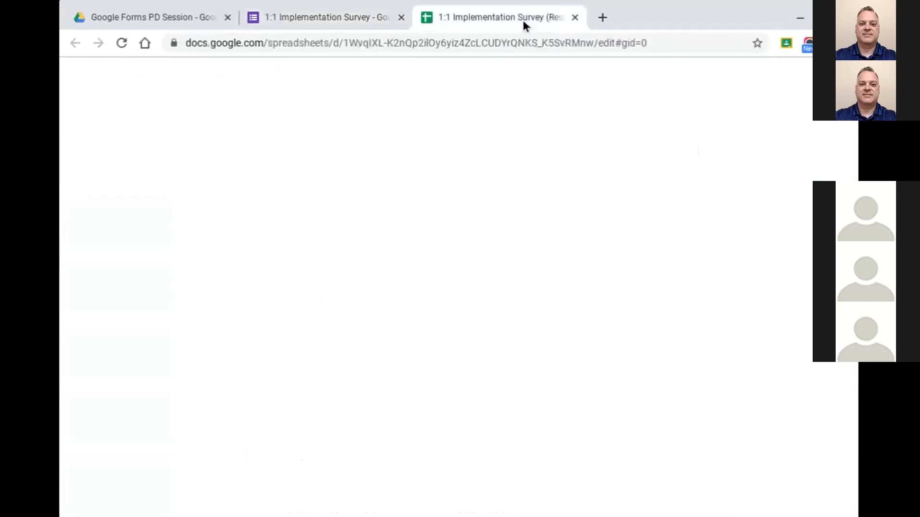
scroll(476, 272, down, 5)
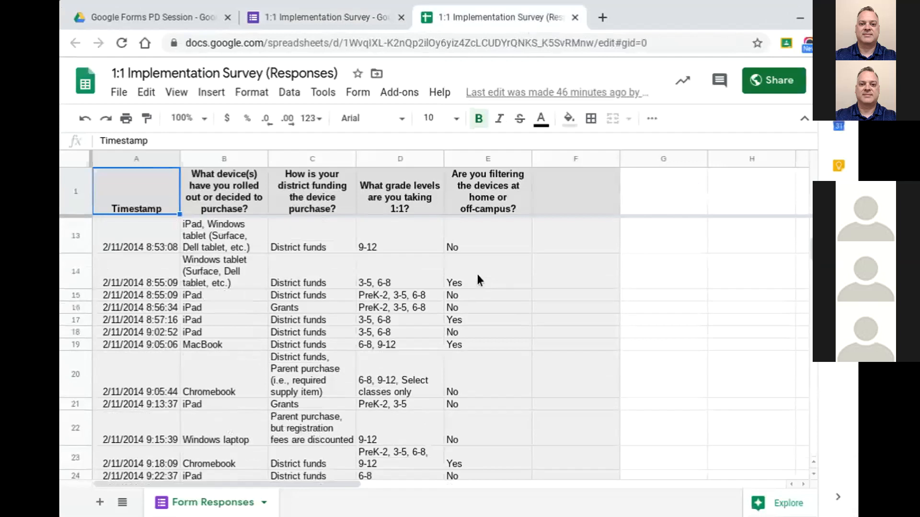
scroll(477, 274, up, 5)
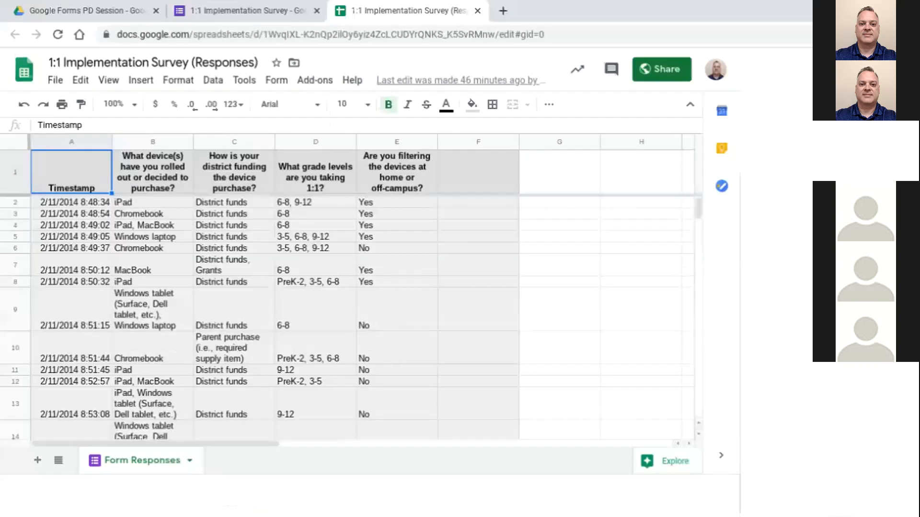
Return to the survey form and examine the summary charts of the responses for all questions
click(326, 16)
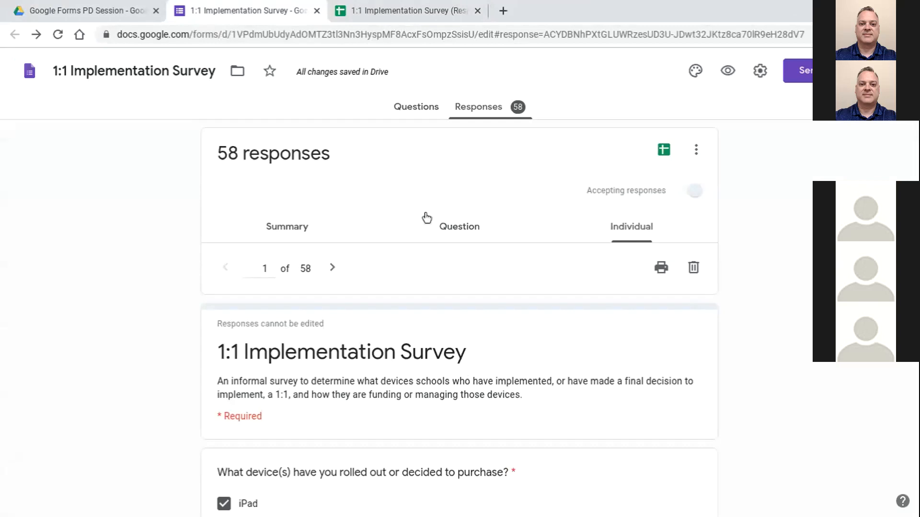
click(311, 235)
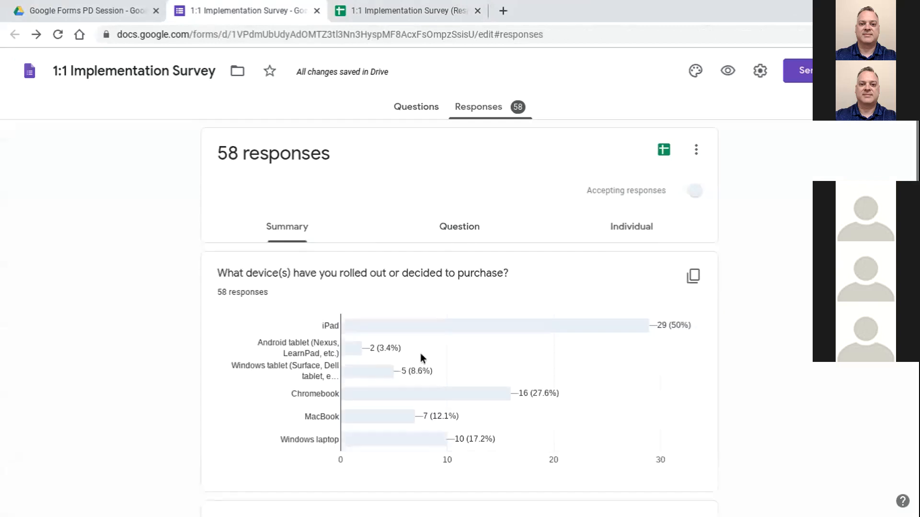
scroll(809, 384, down, 3)
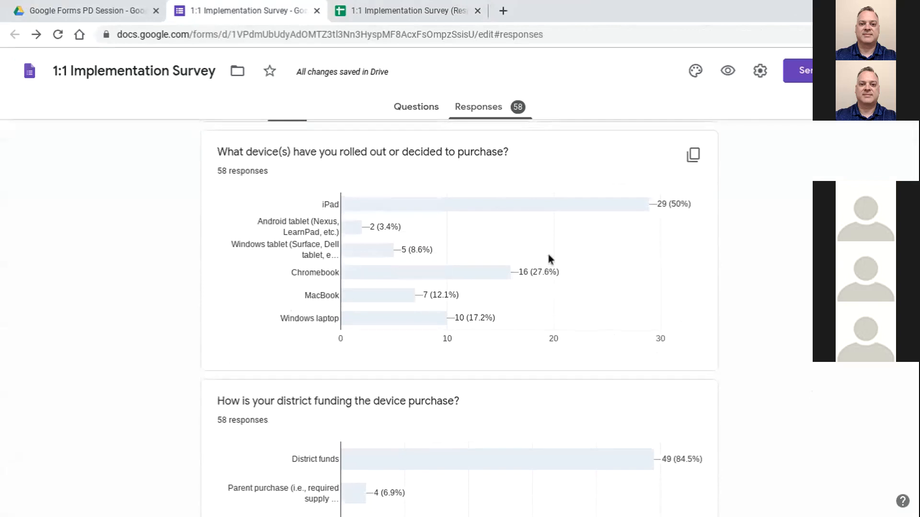
scroll(501, 326, down, 8)
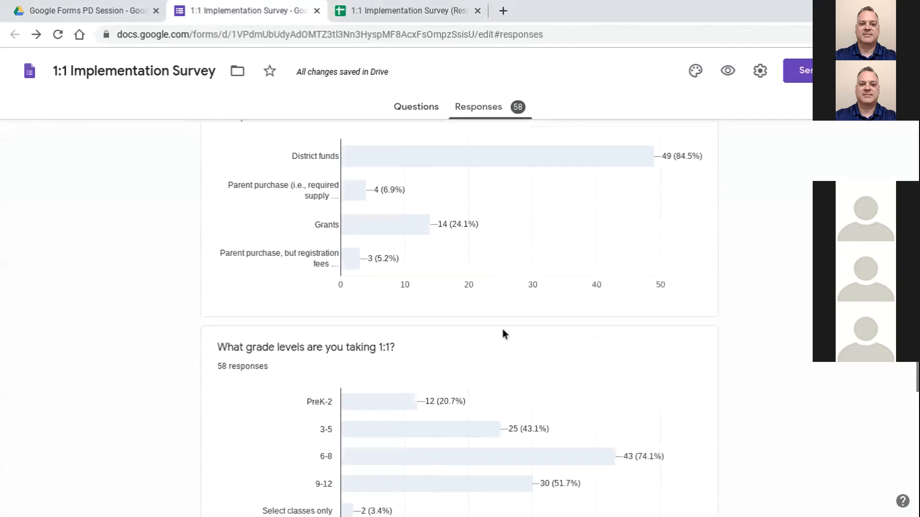
scroll(501, 326, down, 1)
scroll(504, 334, down, 6)
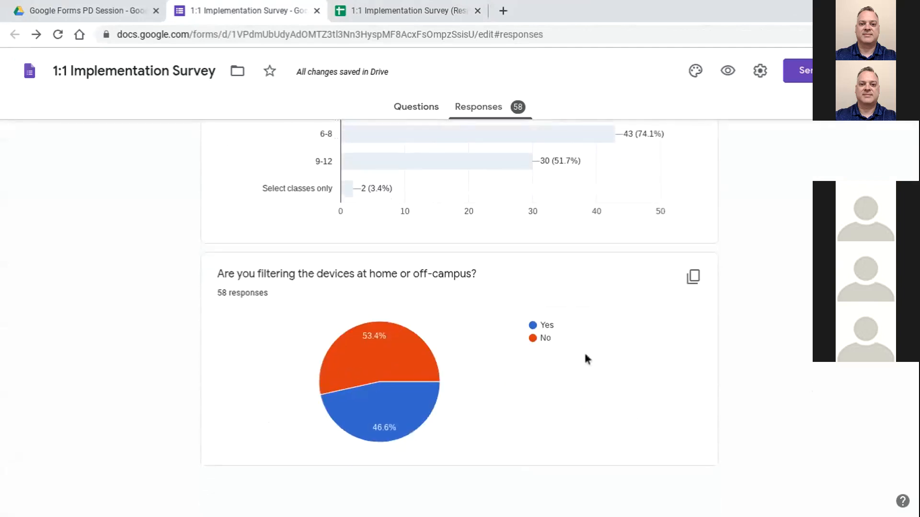
scroll(573, 342, up, 4)
scroll(573, 341, up, 5)
scroll(574, 341, up, 7)
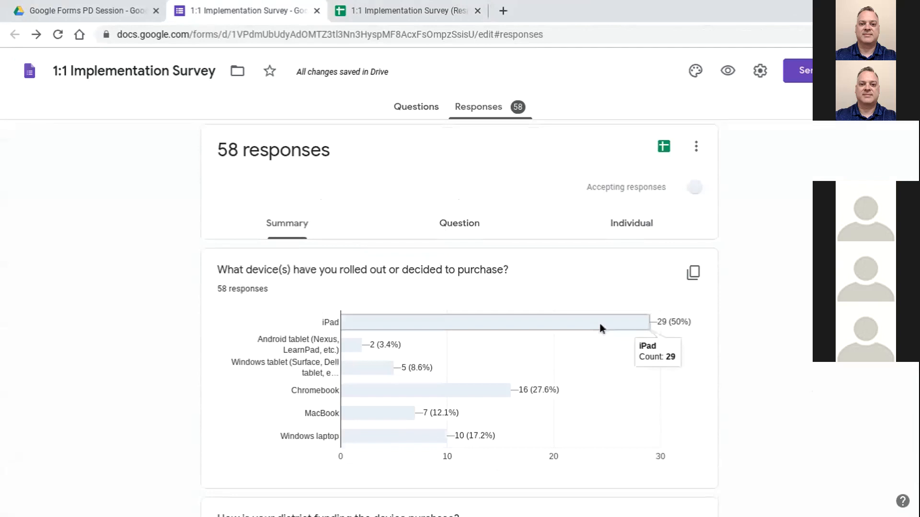
View the responses by question and examine the first respondent's individual answers
click(459, 223)
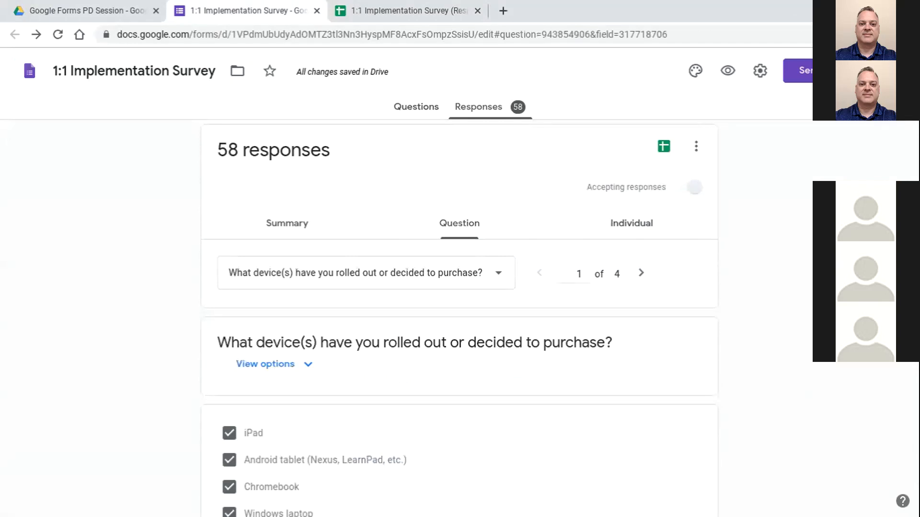
click(624, 226)
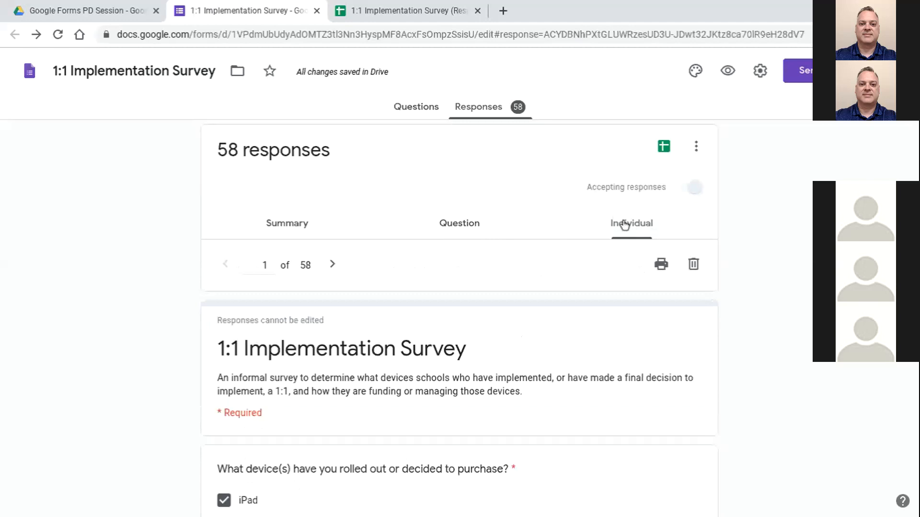
scroll(482, 373, down, 3)
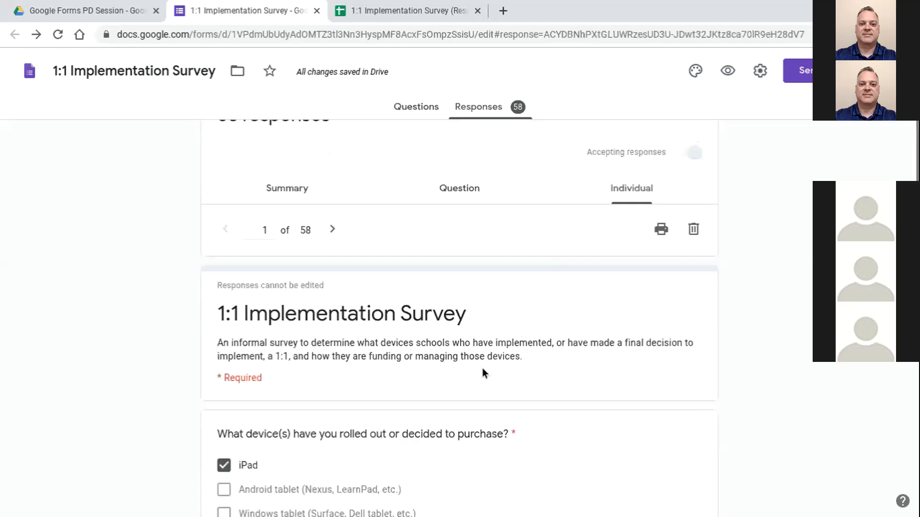
scroll(482, 368, down, 3)
scroll(481, 368, up, 6)
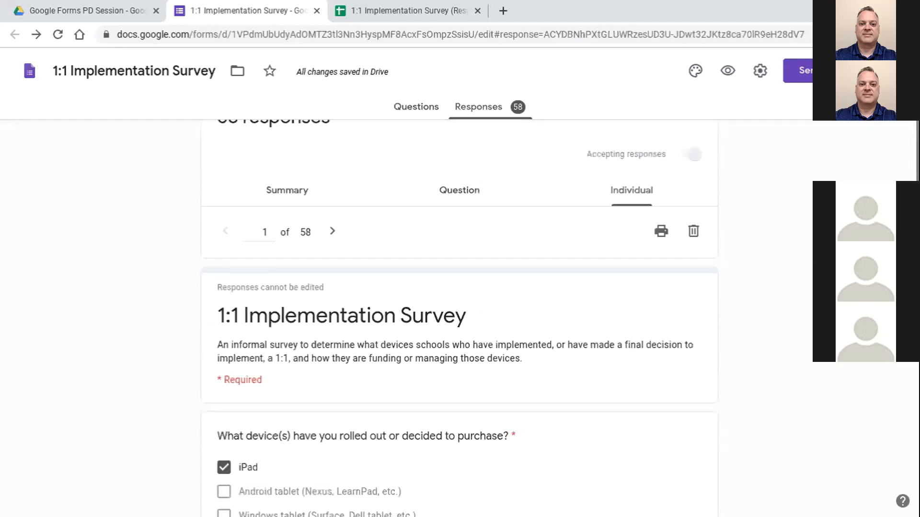
scroll(459, 319, down, 2)
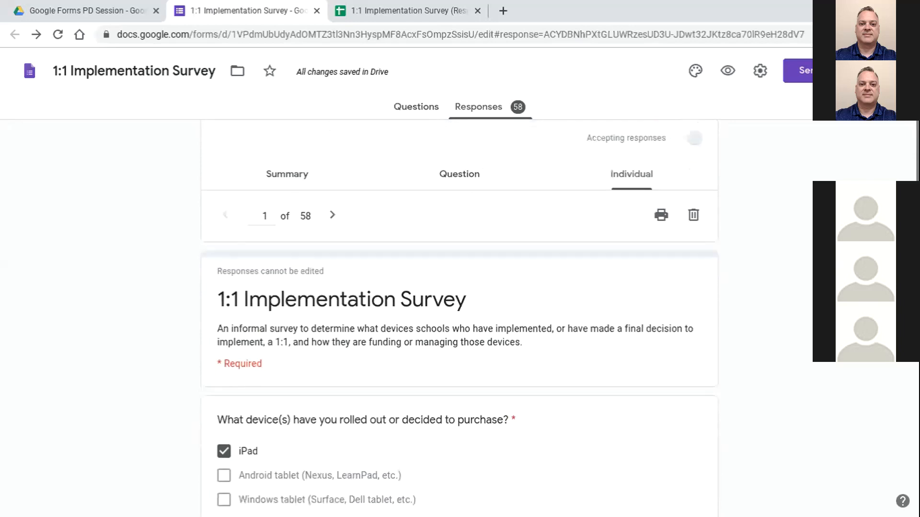
scroll(459, 319, down, 15)
scroll(459, 319, up, 8)
scroll(447, 275, up, 10)
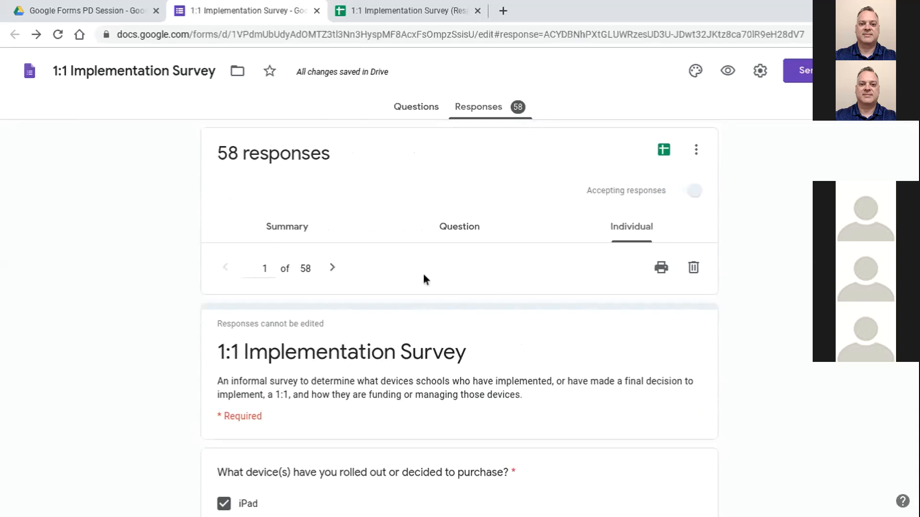
Page through the individual responses up to number 5 and return to the survey's questions
click(332, 268)
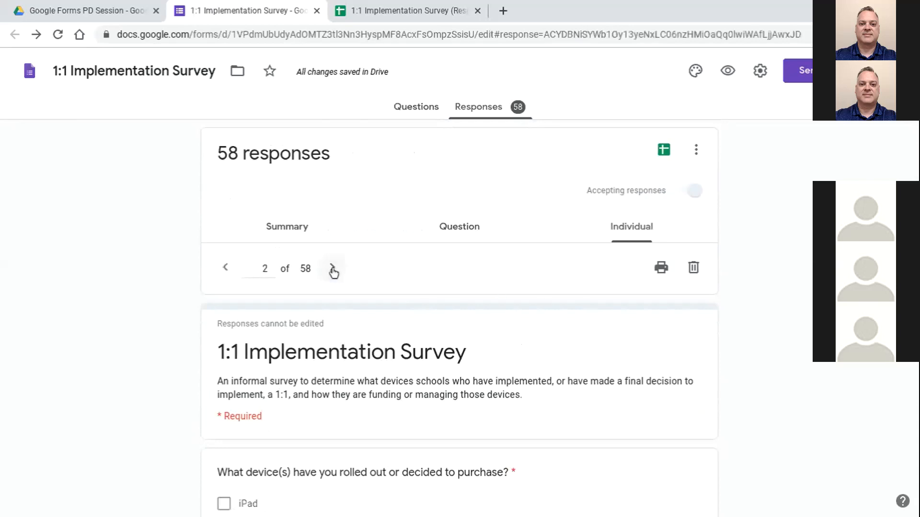
click(333, 271)
click(332, 270)
click(332, 269)
scroll(575, 335, down, 3)
scroll(575, 335, up, 3)
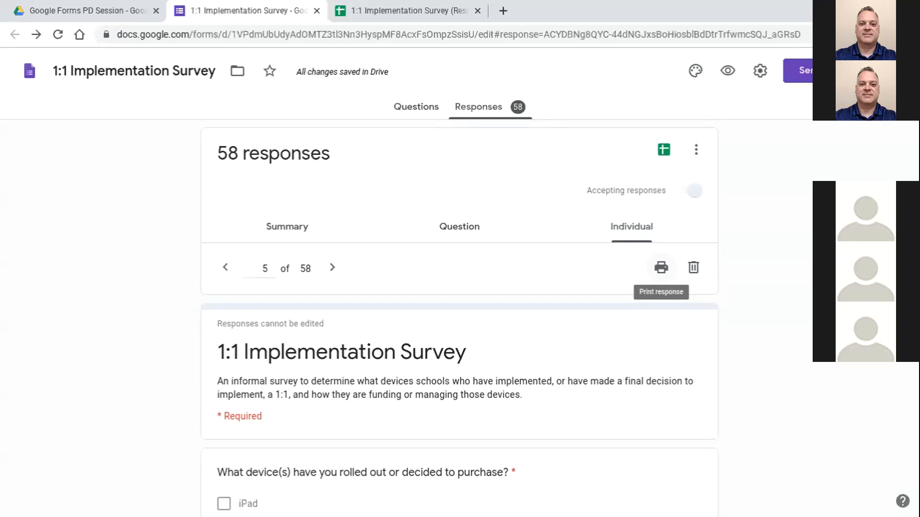
click(414, 107)
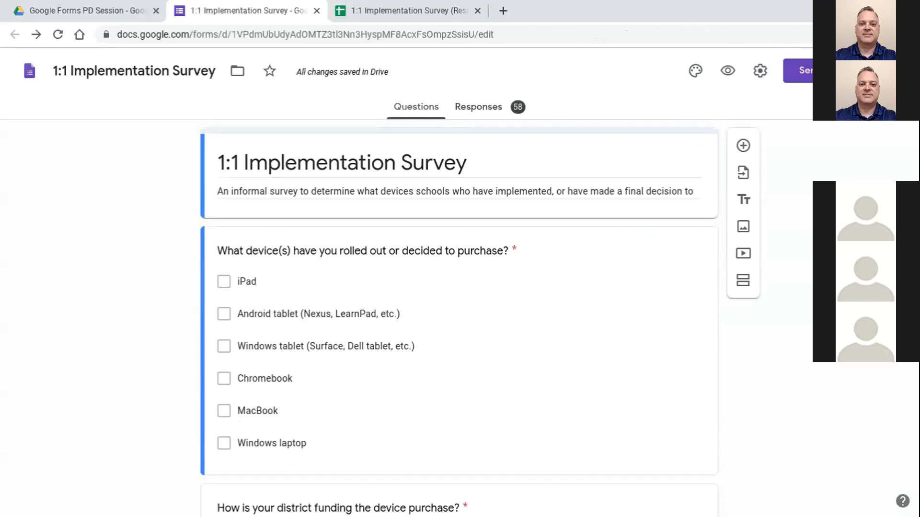
Create a new blank Google Form in the shared Drive folder Google Forms PD Session, accepting the folder's sharing permissions
click(84, 12)
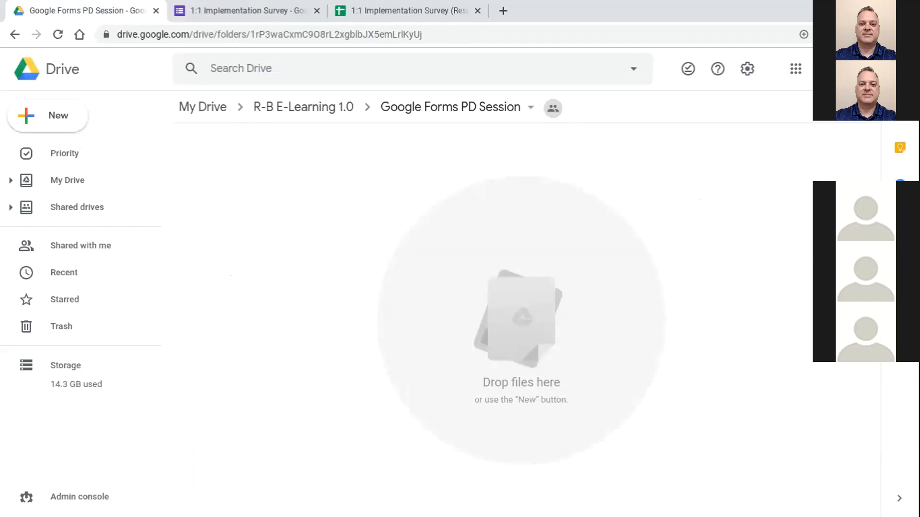
click(64, 122)
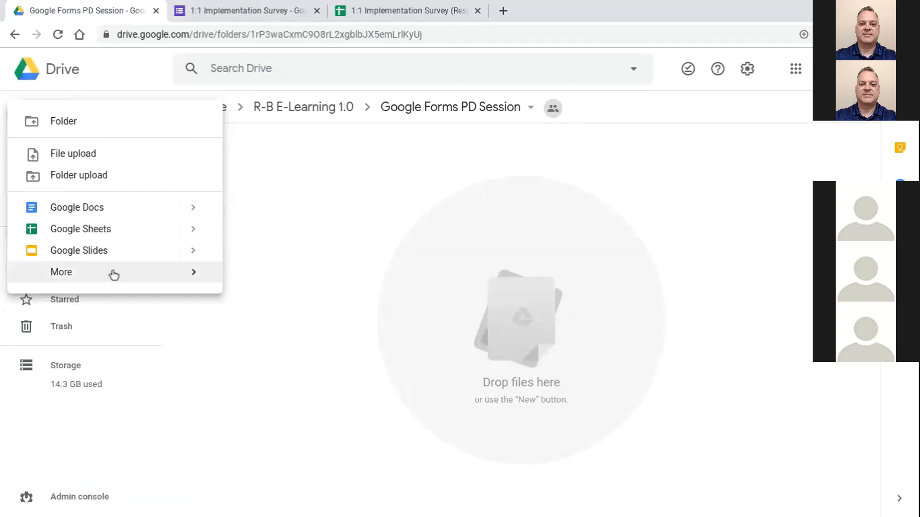
mouse_move(109, 274)
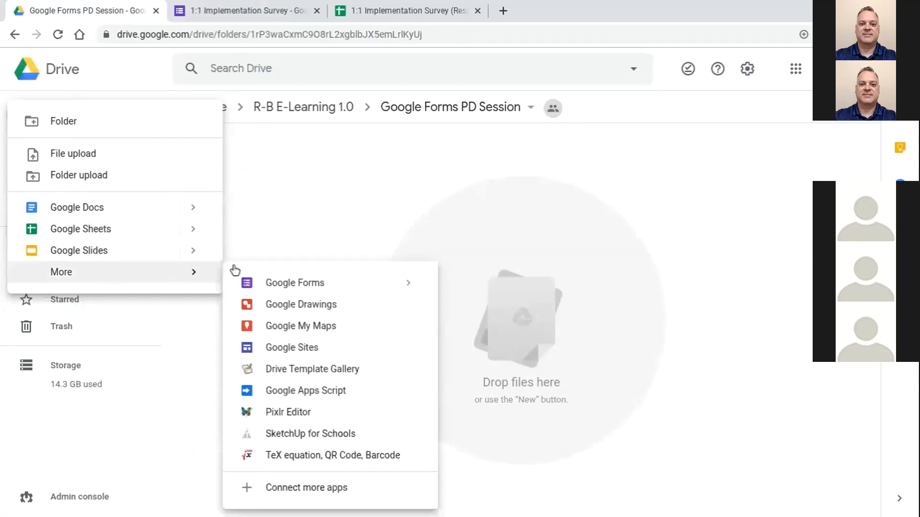
click(316, 287)
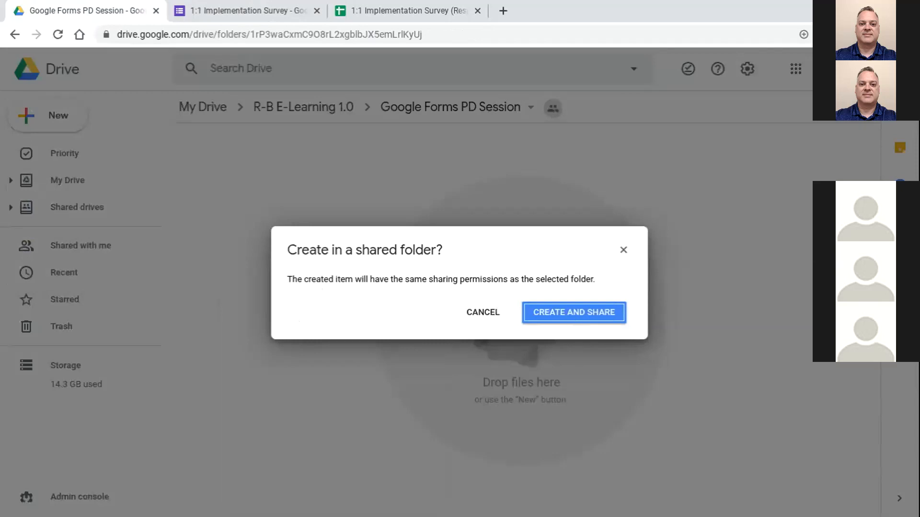
click(577, 324)
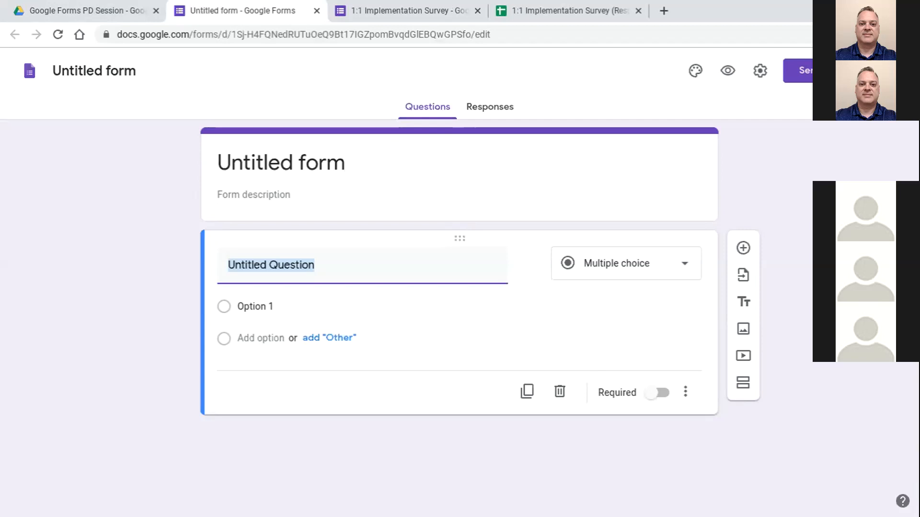
Title the new form "Computer Quiz" and apply the same name to the form file
click(285, 164)
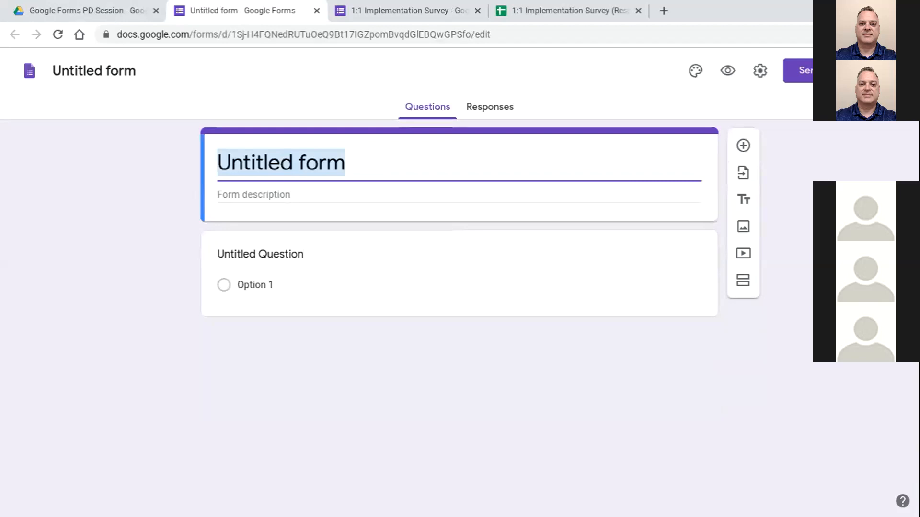
text(Compter)
key(BackSpace)
key(BackSpace)
key(BackSpace)
text(uter Quiz)
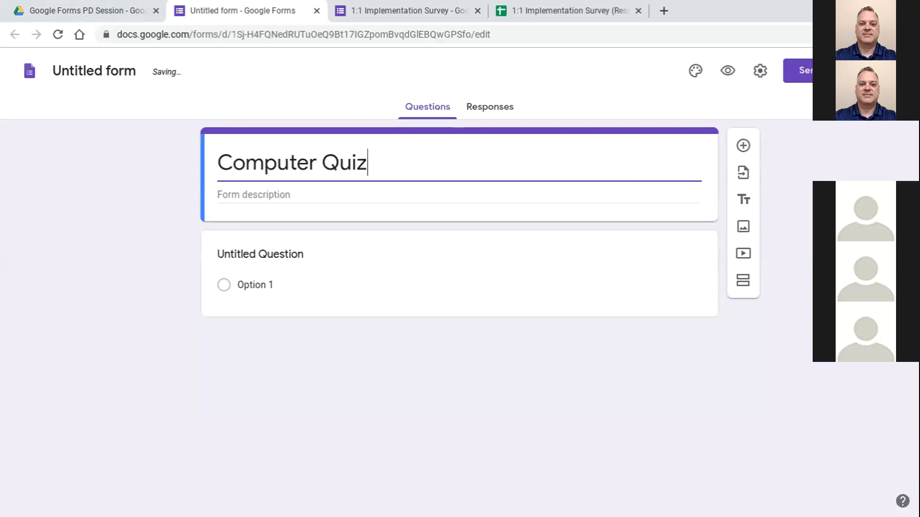
click(118, 77)
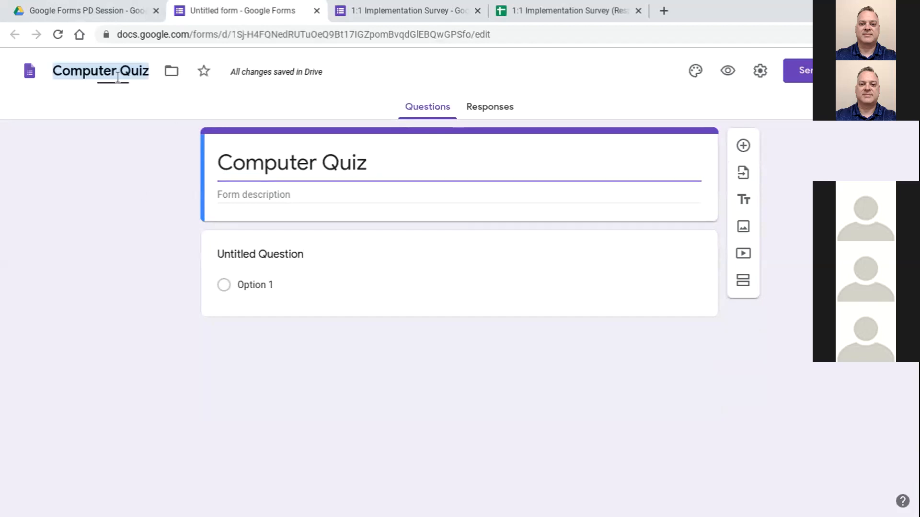
click(160, 214)
Enter "What is Admiral Grace Hopper known for?" as the text of the first question
click(292, 195)
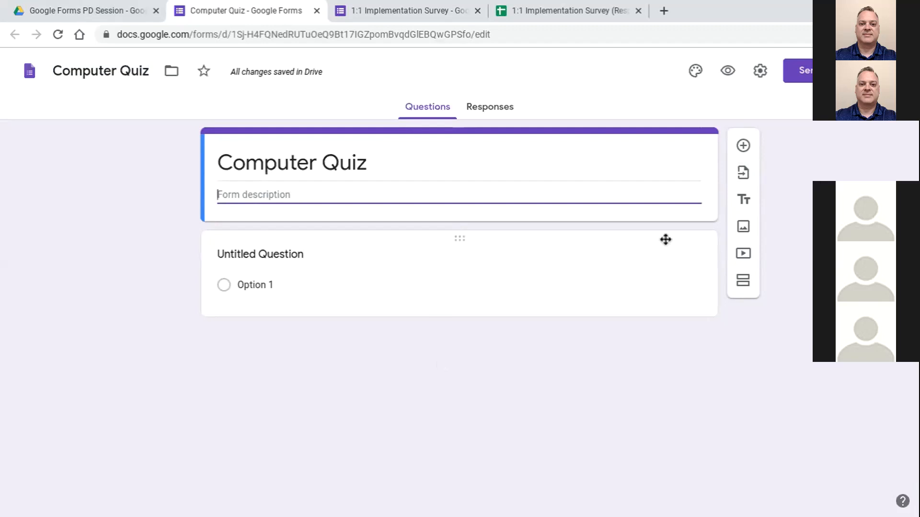
click(634, 286)
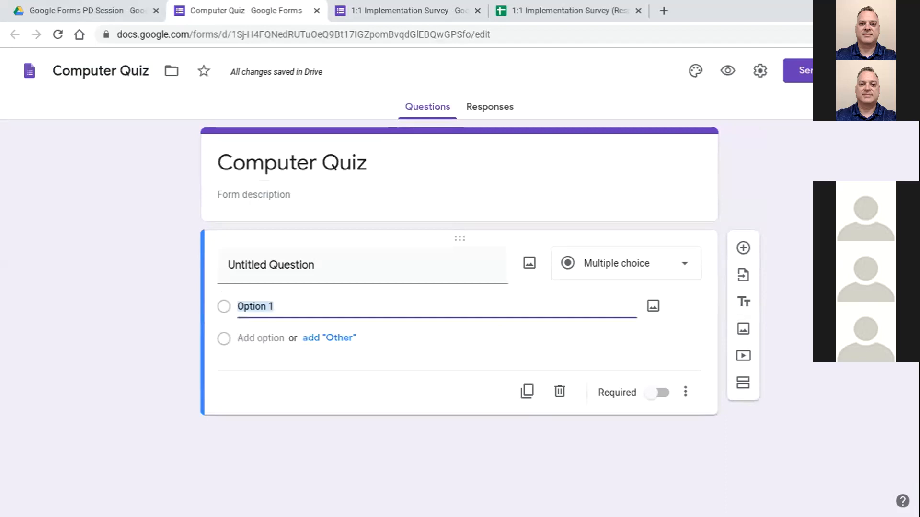
click(330, 263)
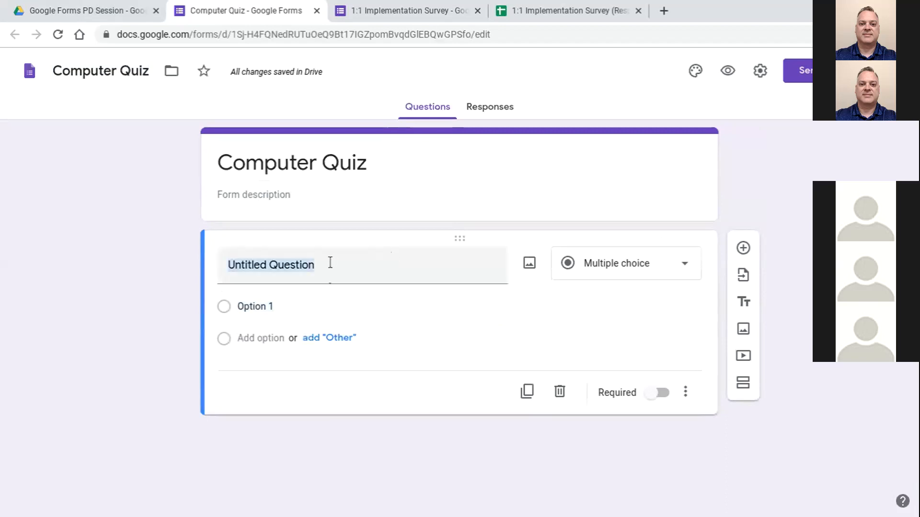
text(W)
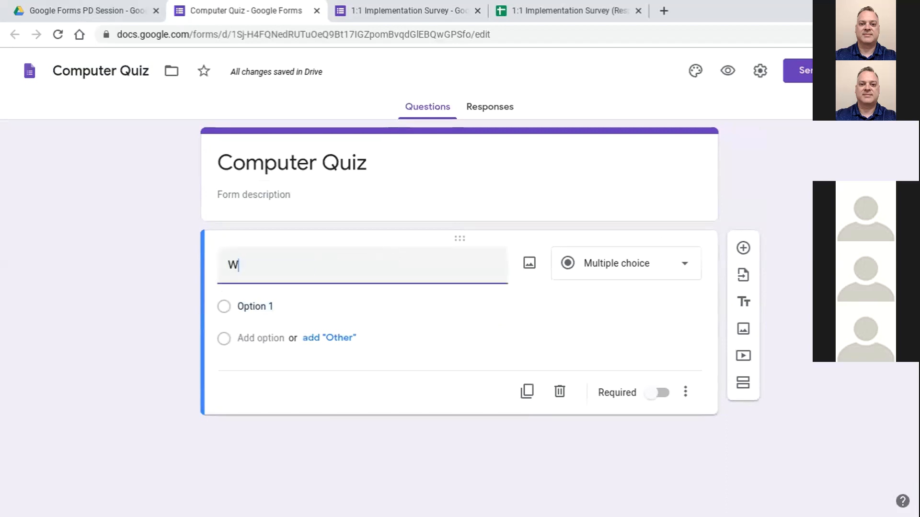
text(hat is Admininst)
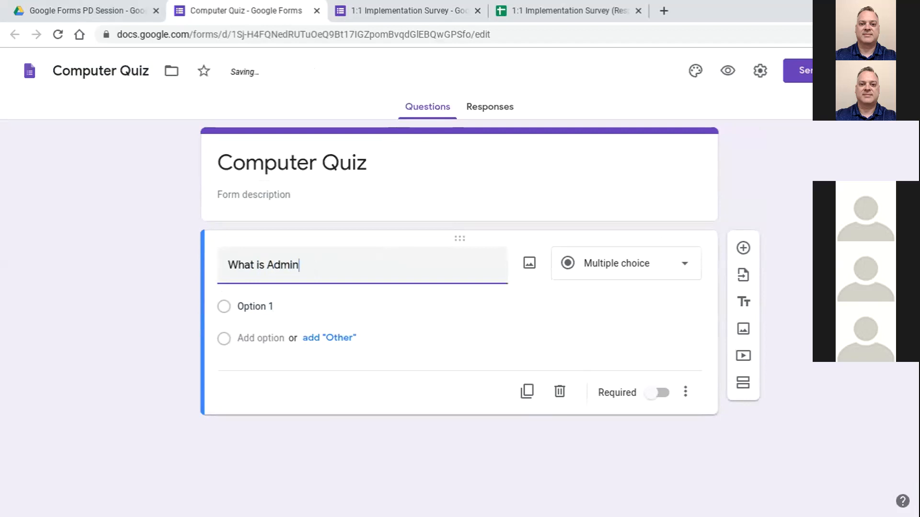
key(BackSpace)
key(BackSpace)
key(BackSpace)
text(ral Grace Hopper)
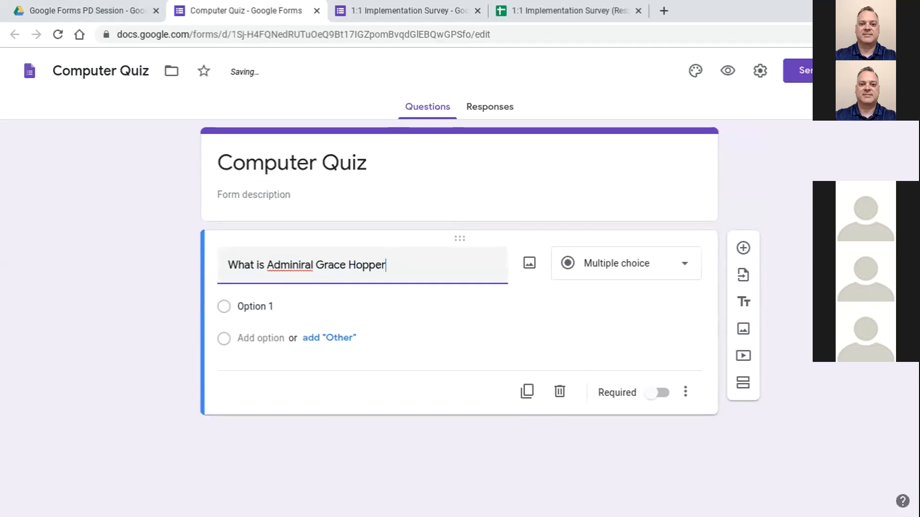
text( known for?)
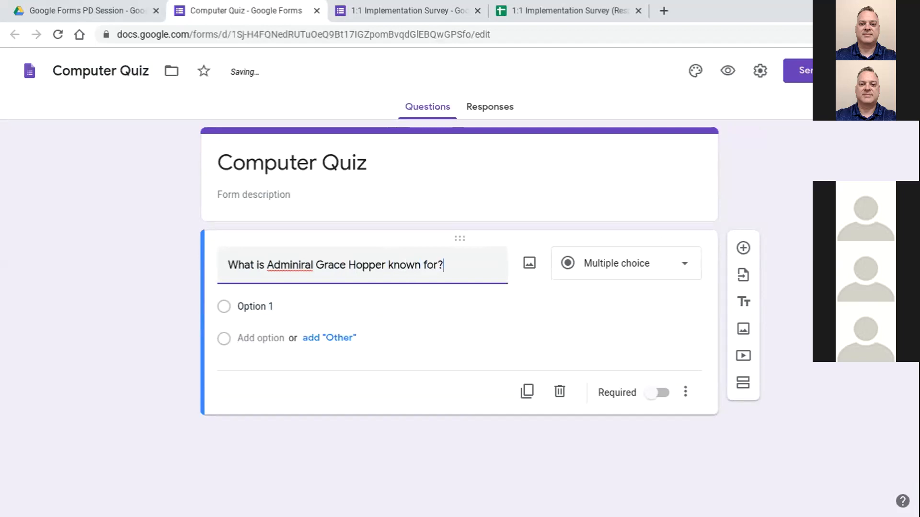
click(301, 266)
key(BackSpace)
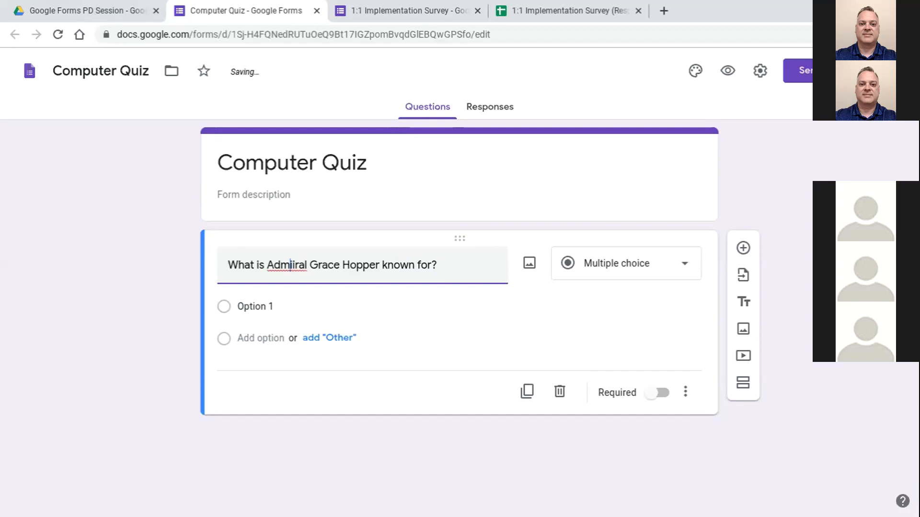
key(Delete)
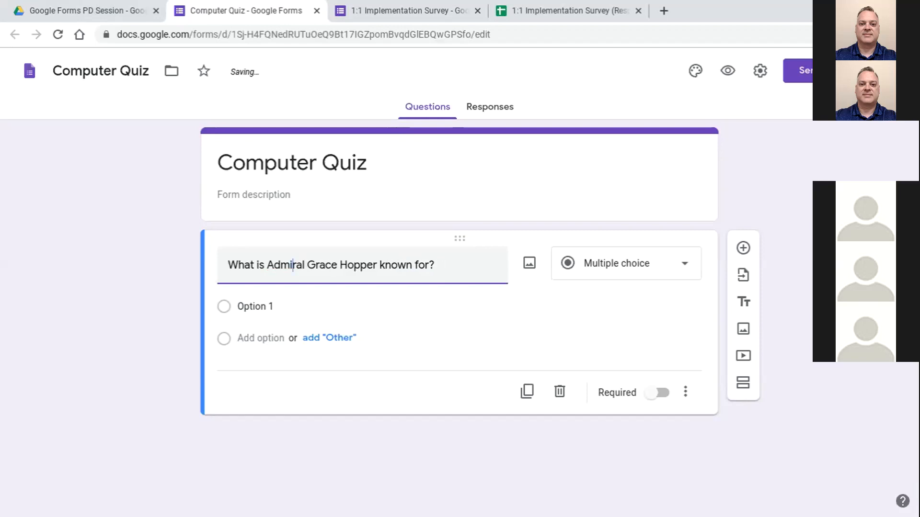
Set the question's first answer option to "Coining the term Bug in a program"
click(278, 305)
text(V)
key(BackSpace)
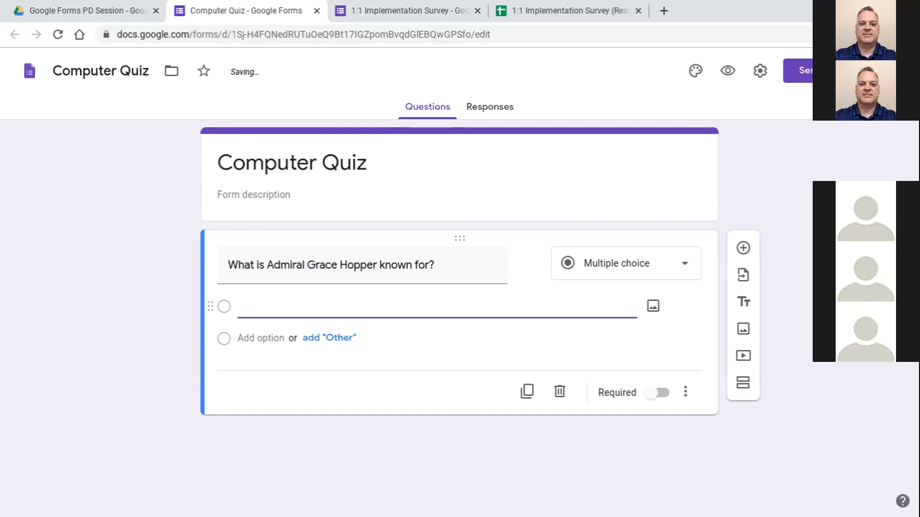
text(Coi)
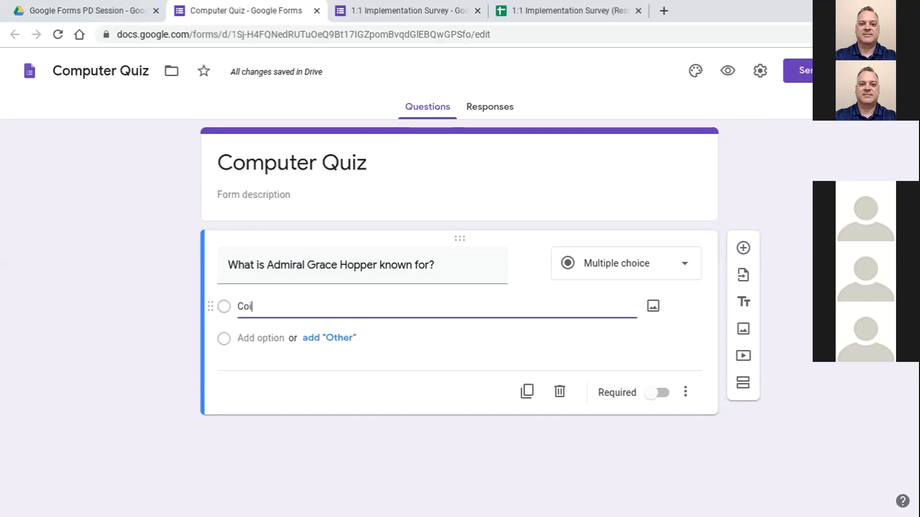
text(ning the term )
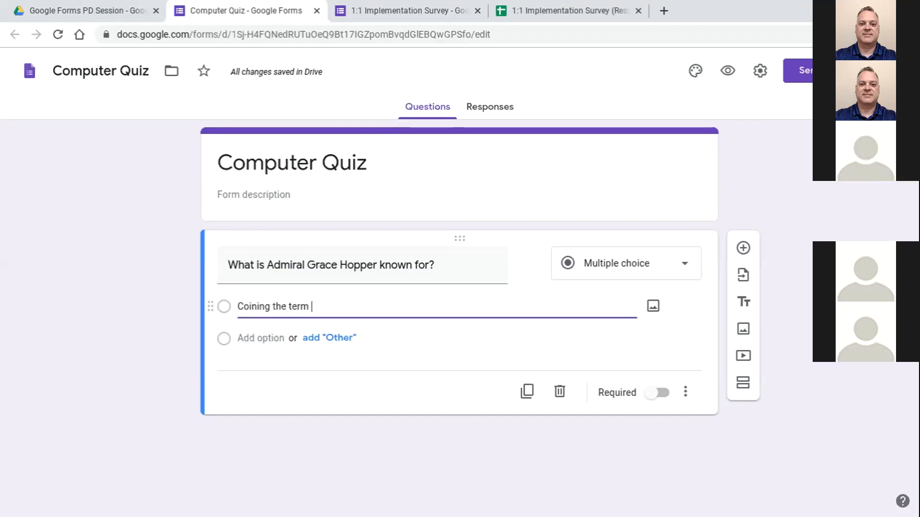
text(Bug in a program)
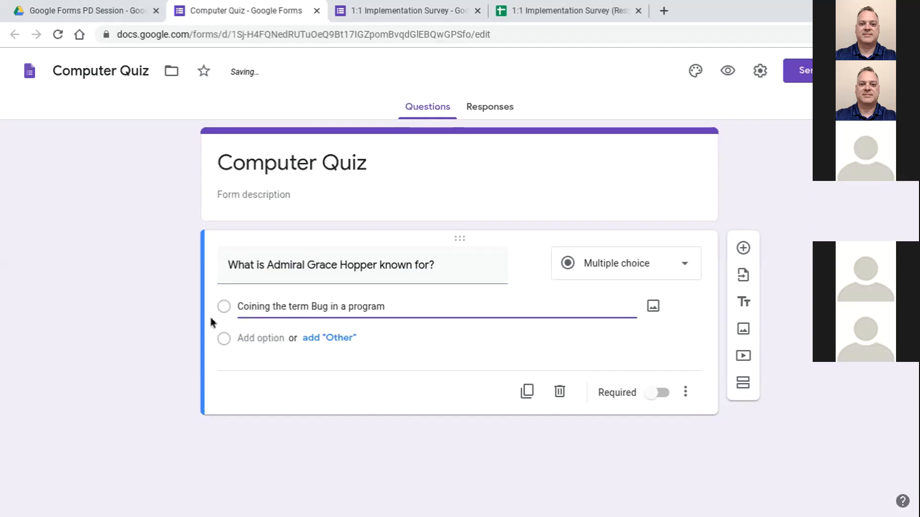
Add "Inventing coffee" as the second answer option
click(280, 341)
text(Inven)
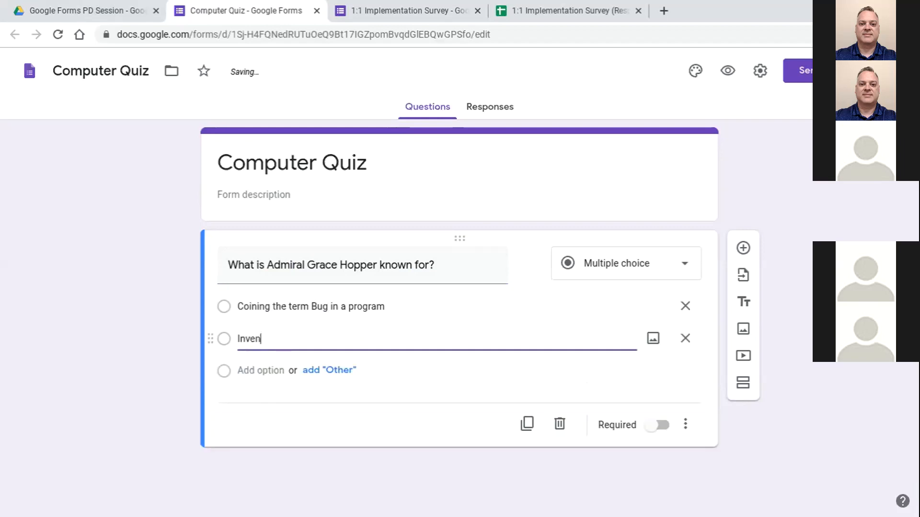
text(ting coffee)
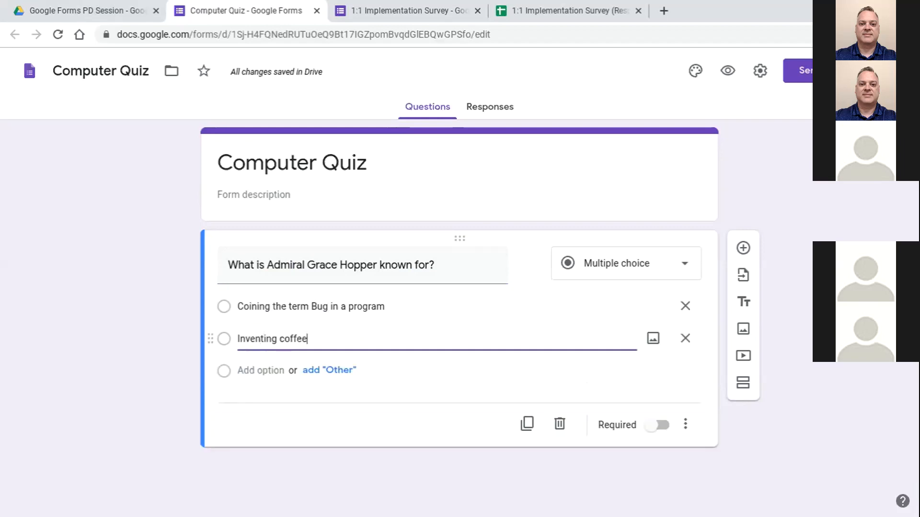
click(790, 435)
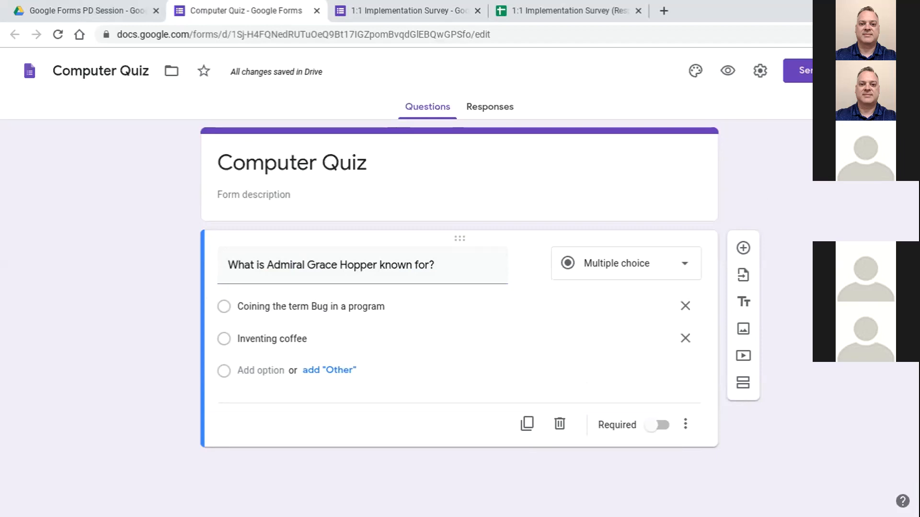
Review the available question types, make the Grace Hopper question required, and check its additional options
click(672, 265)
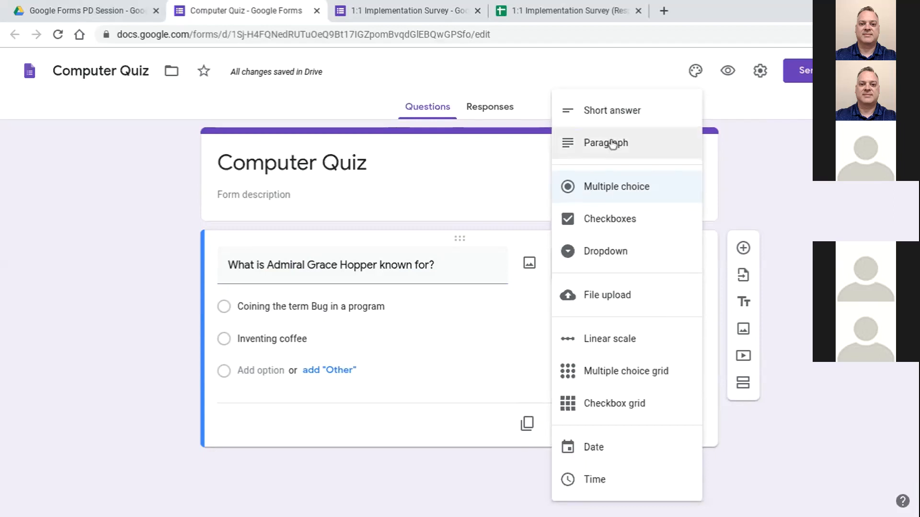
click(476, 345)
click(482, 387)
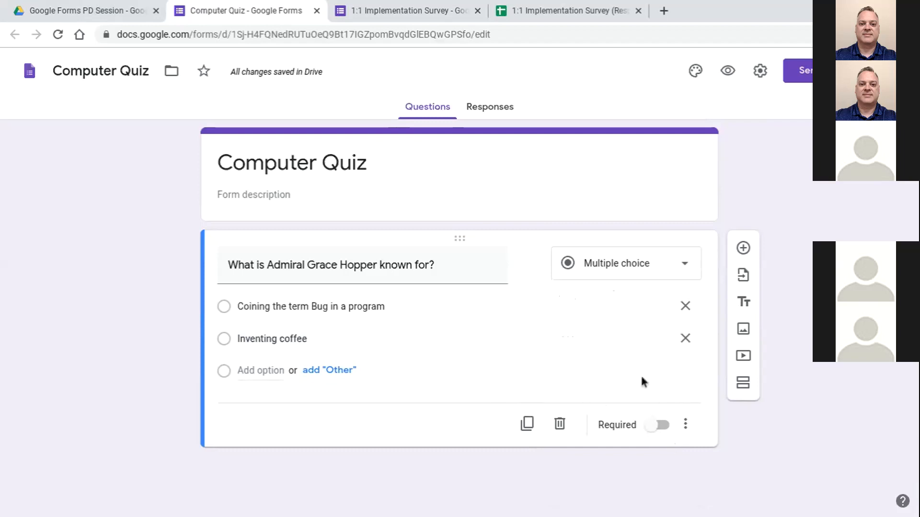
click(653, 426)
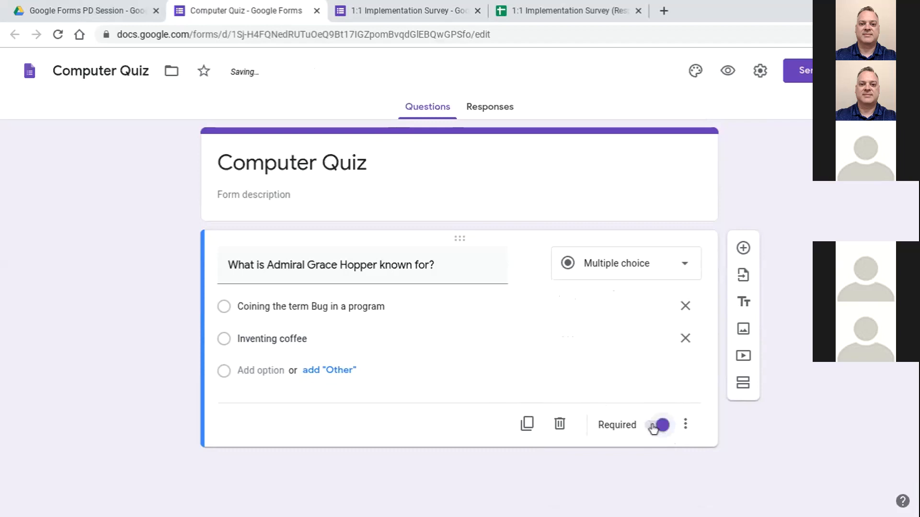
click(686, 426)
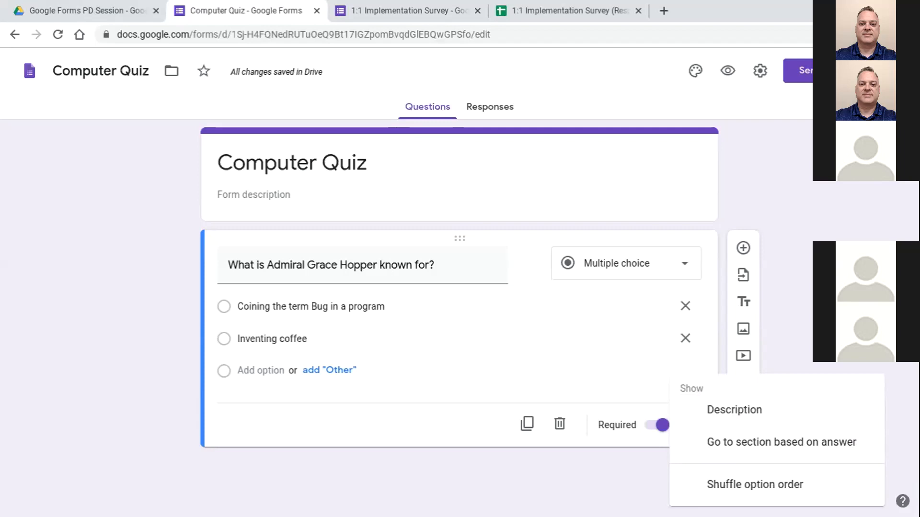
key(Escape)
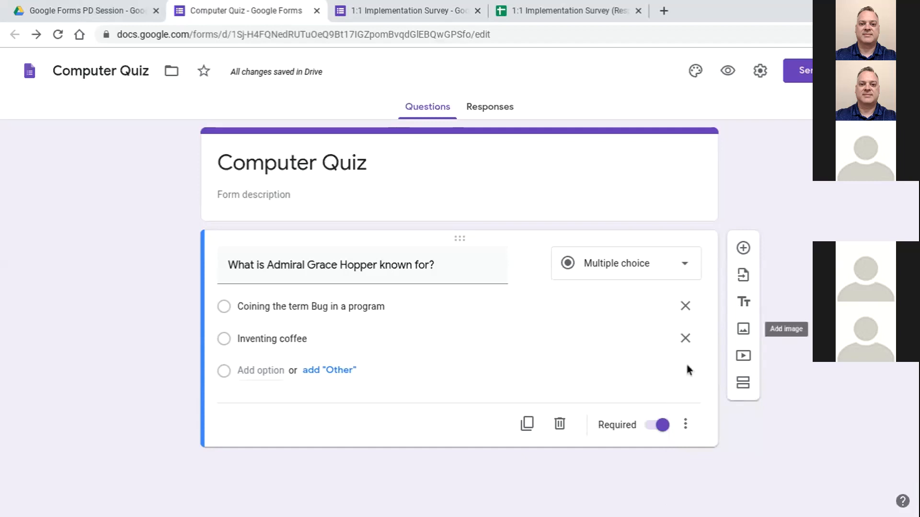
Add a second question and try the Linear scale and Checkbox grid types on it
click(743, 248)
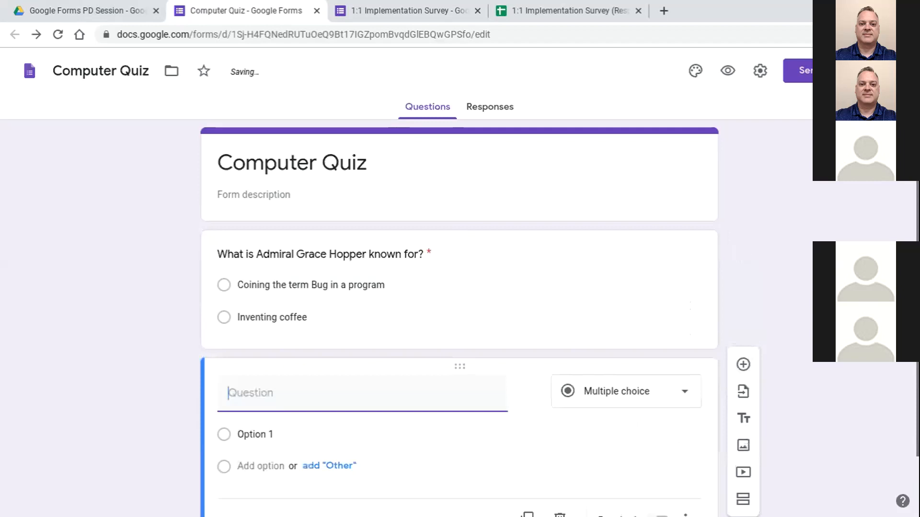
click(646, 328)
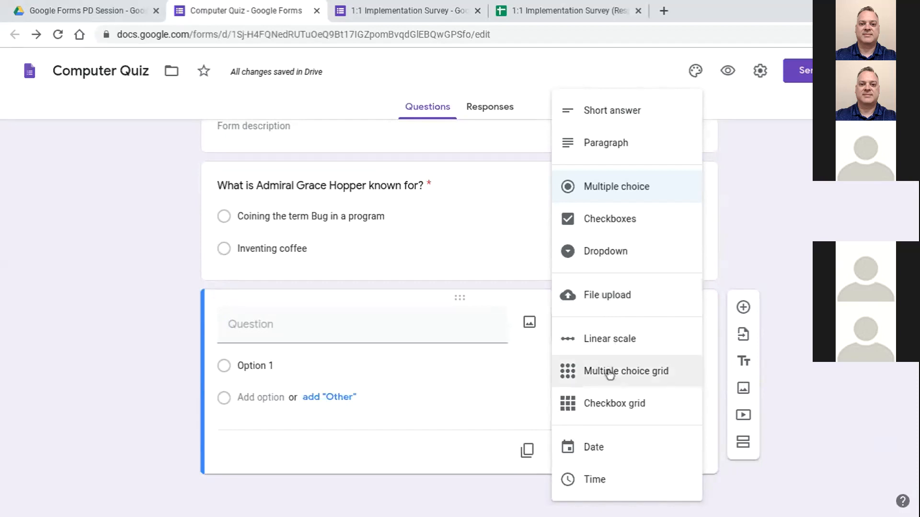
click(612, 346)
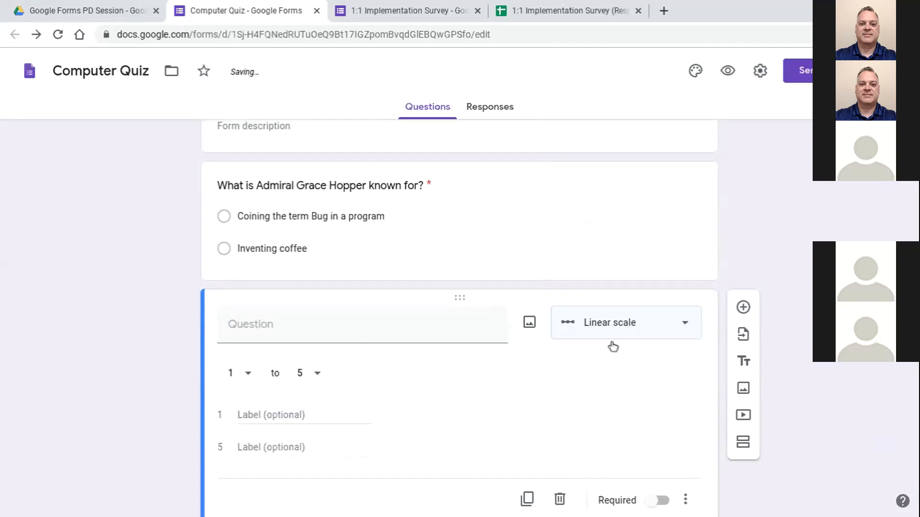
click(670, 333)
click(625, 383)
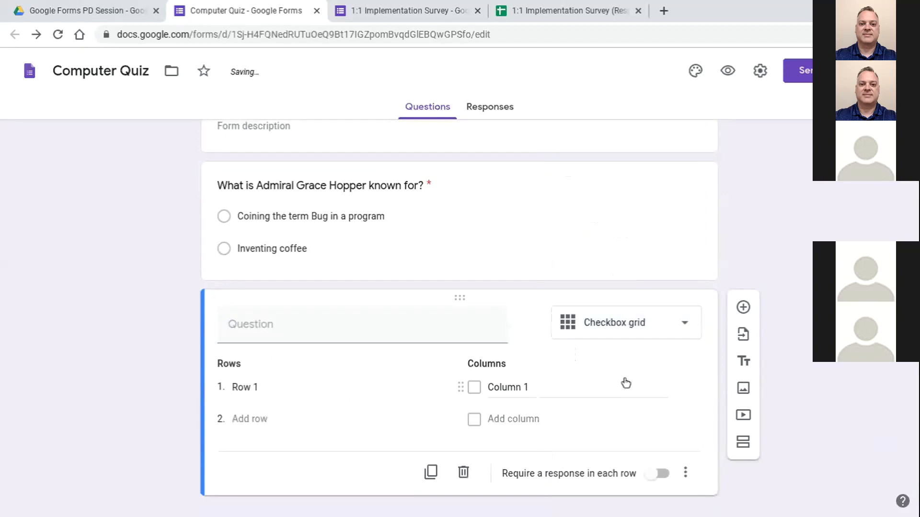
Set the second question's type to Multiple choice grid
click(645, 335)
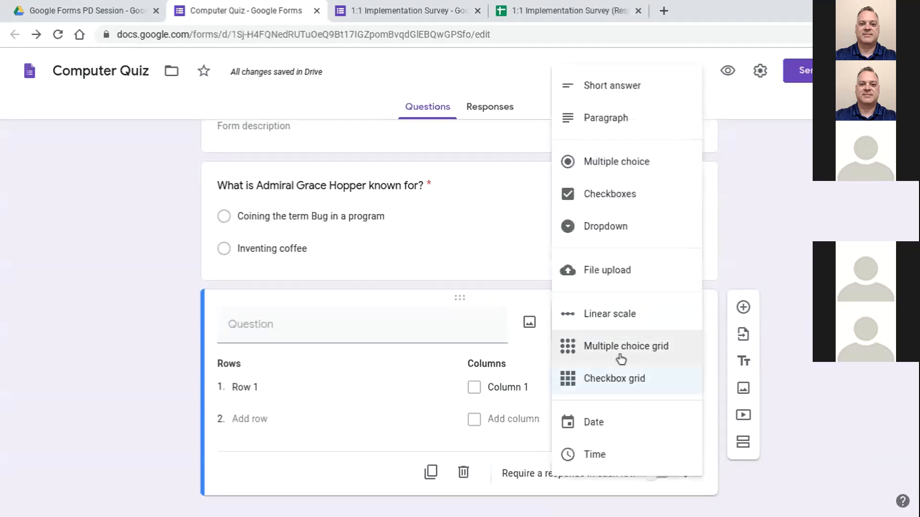
click(622, 346)
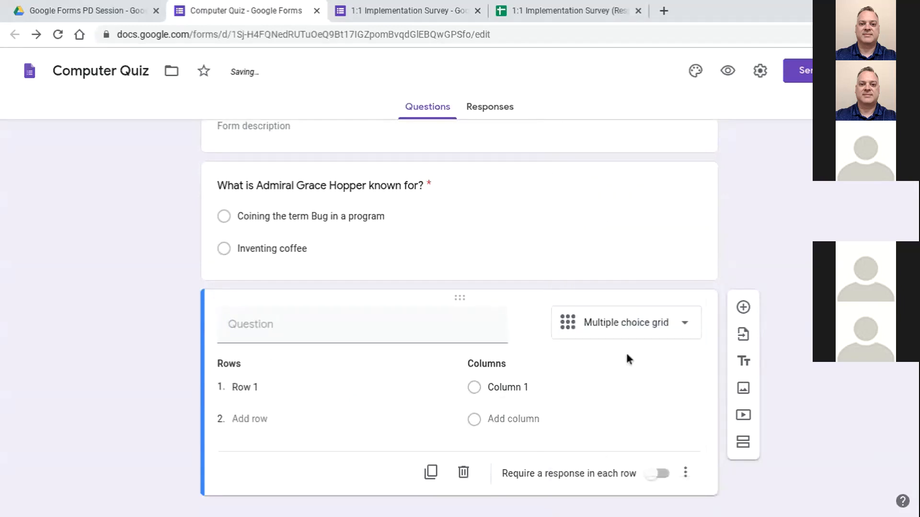
click(629, 335)
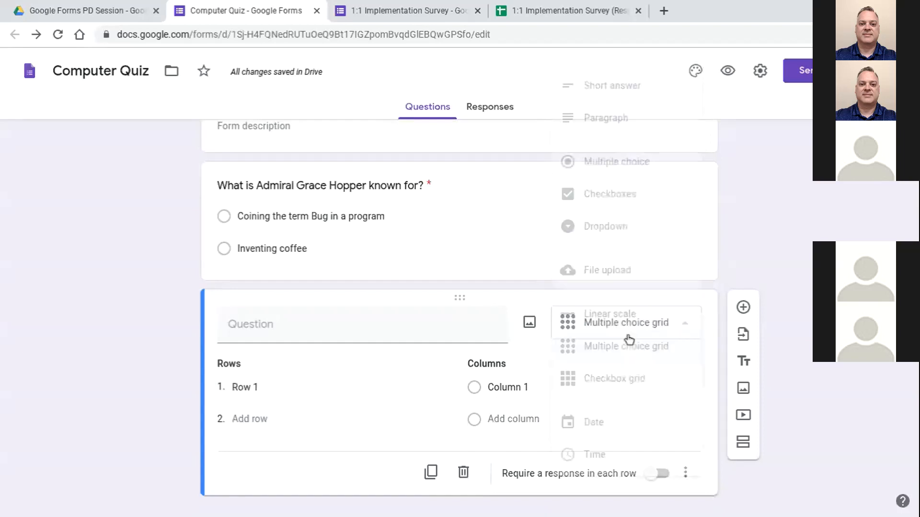
click(851, 236)
scroll(663, 401, down, 1)
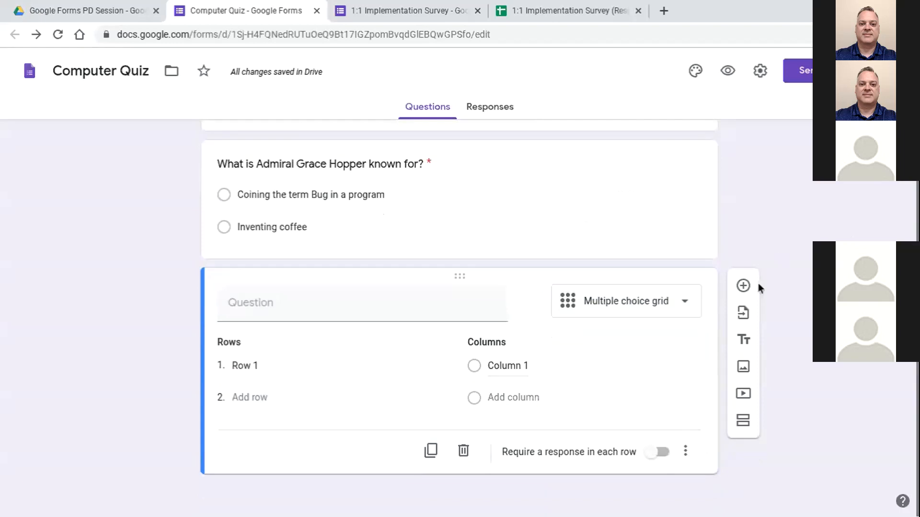
Add another blank multiple-choice question and move it above the grid question
click(743, 286)
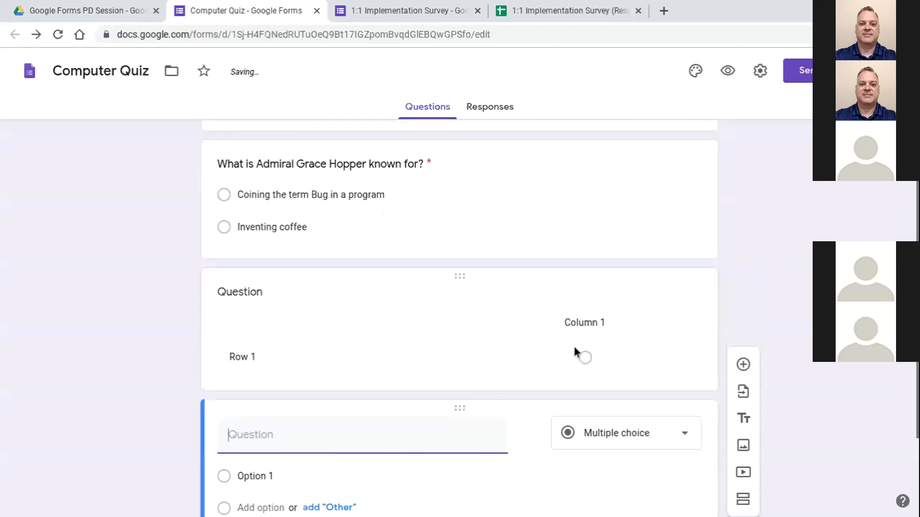
scroll(403, 418, up, 2)
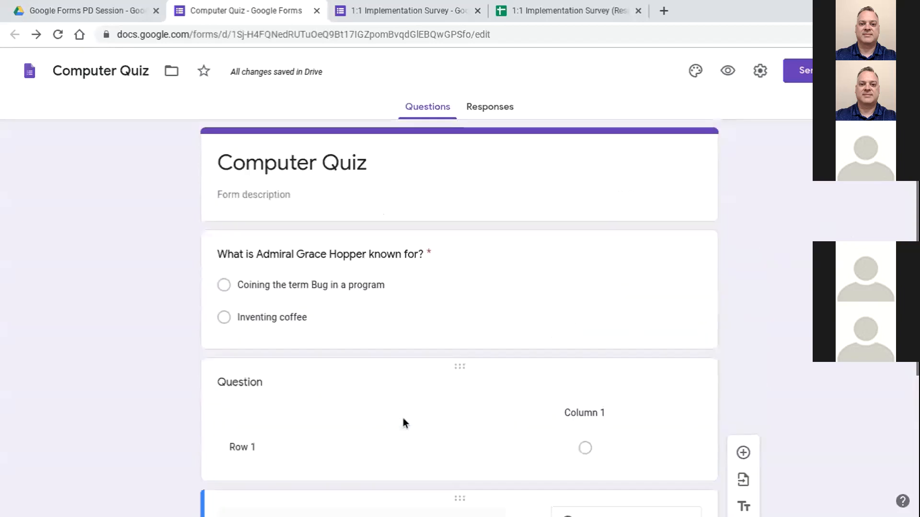
scroll(404, 419, down, 4)
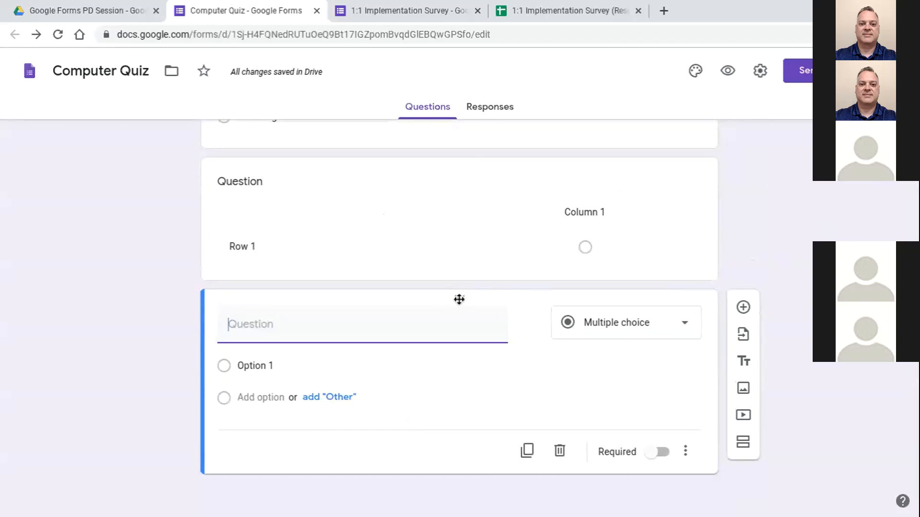
drag(459, 299, 456, 189)
scroll(564, 351, up, 3)
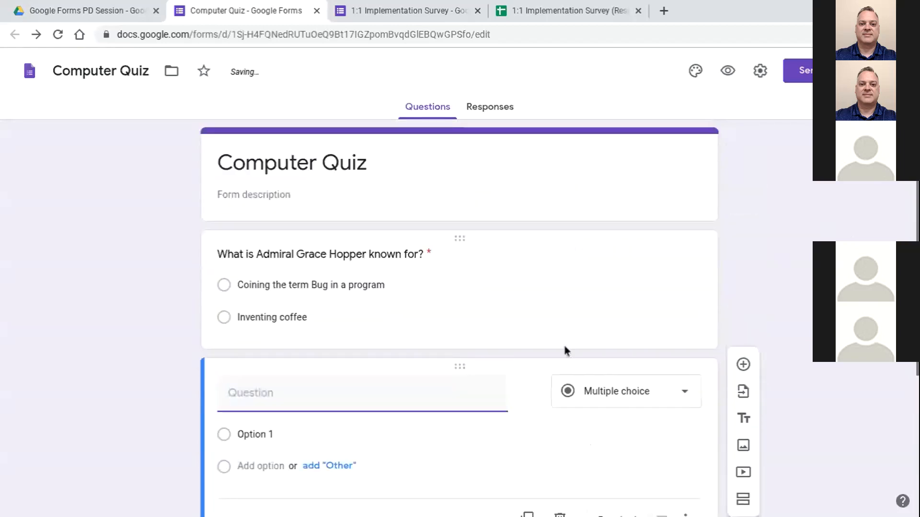
drag(464, 371, 641, 323)
scroll(803, 411, down, 2)
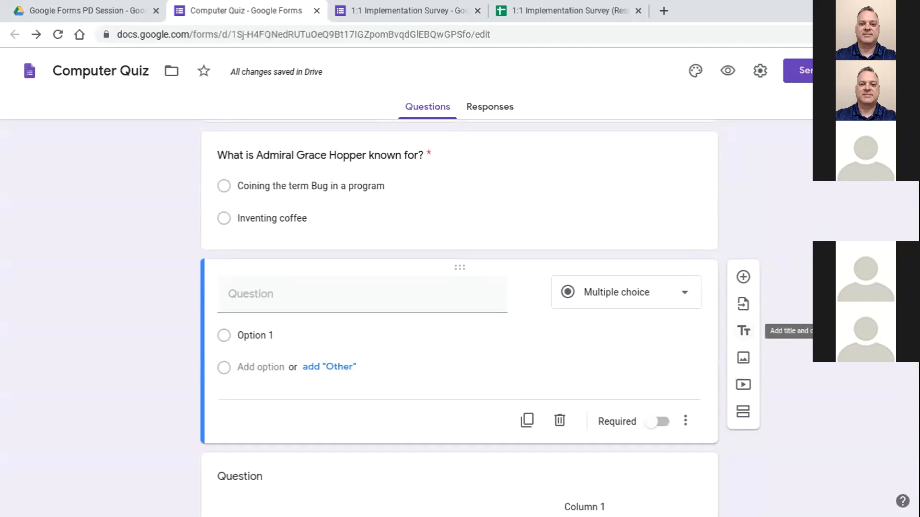
Insert a title and description block between the blank multiple-choice question and the grid question
click(744, 331)
click(800, 431)
scroll(799, 436, down, 3)
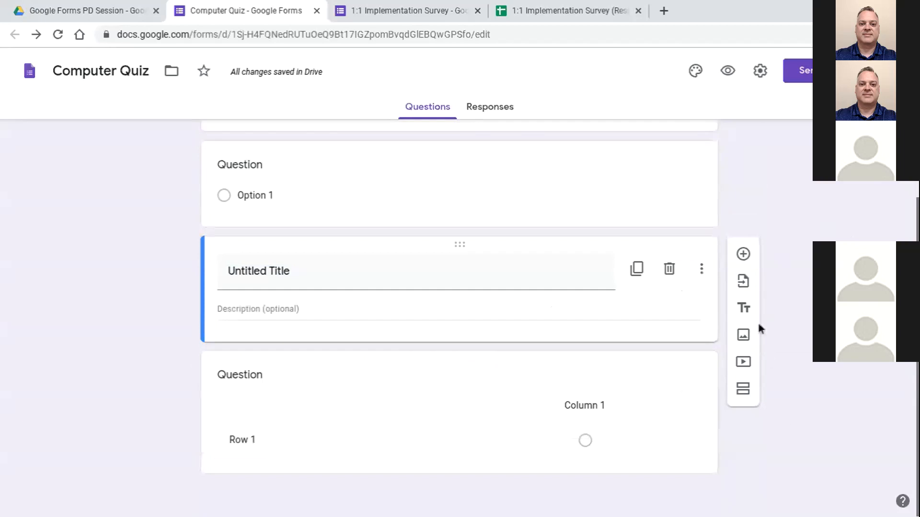
Look at the YouTube search and URL options for inserting a video, and close them without adding one
click(743, 364)
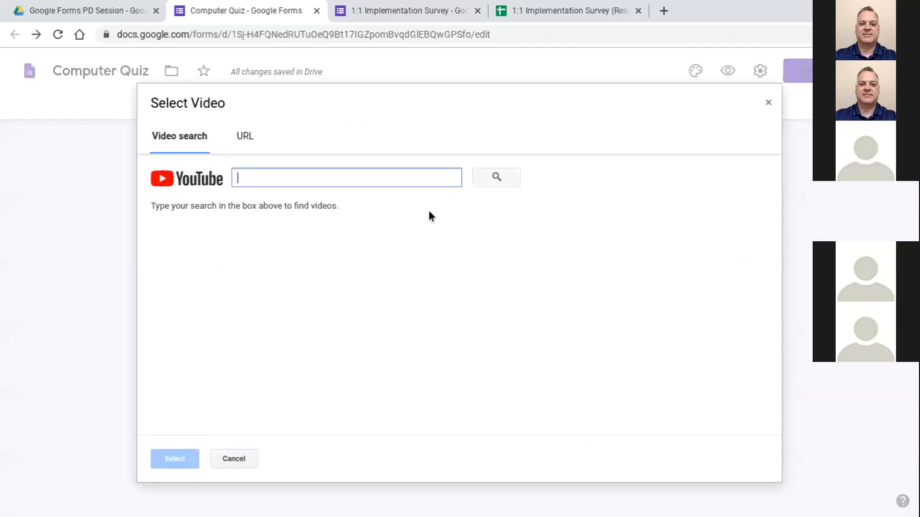
click(247, 137)
click(197, 138)
click(769, 103)
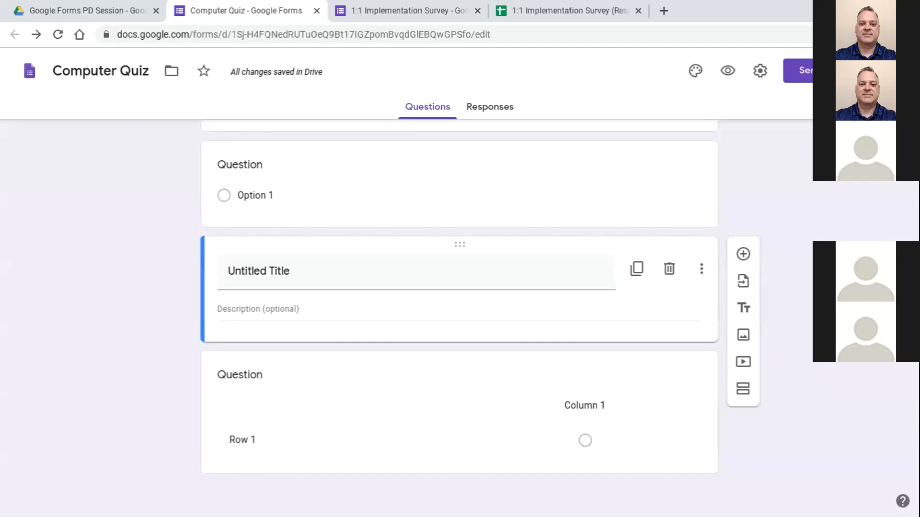
Browse the existing forms available for importing questions, and close the selection without choosing one
click(743, 284)
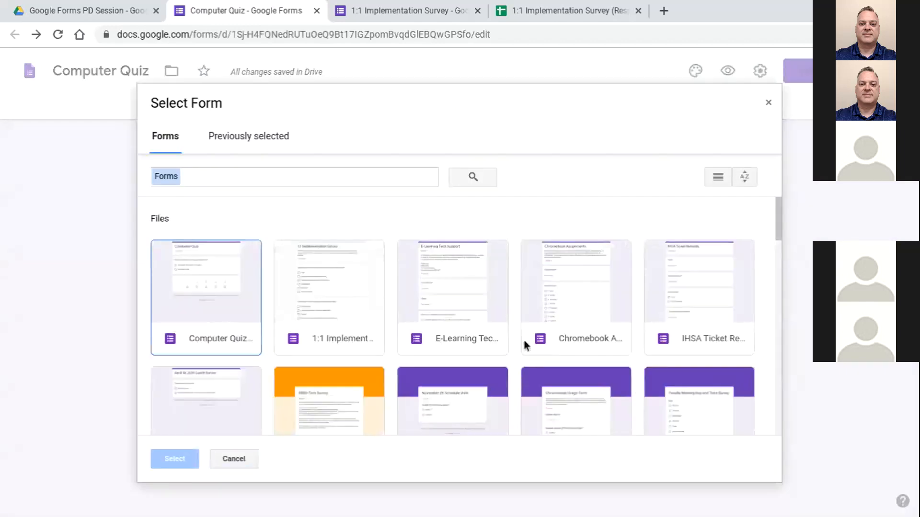
scroll(524, 340, down, 8)
scroll(523, 340, down, 3)
scroll(523, 338, up, 10)
click(768, 105)
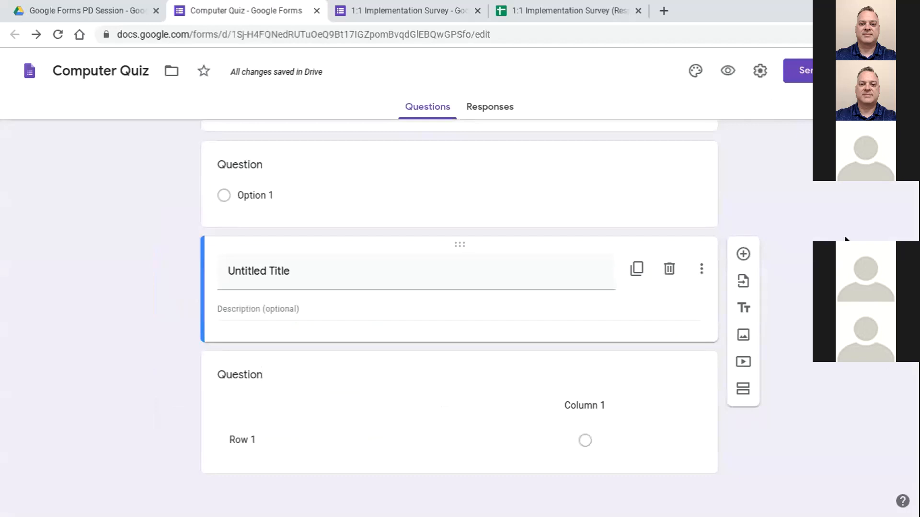
Try Indigo and teal as the form's theme color, and set it to Red Orange
scroll(844, 239, up, 5)
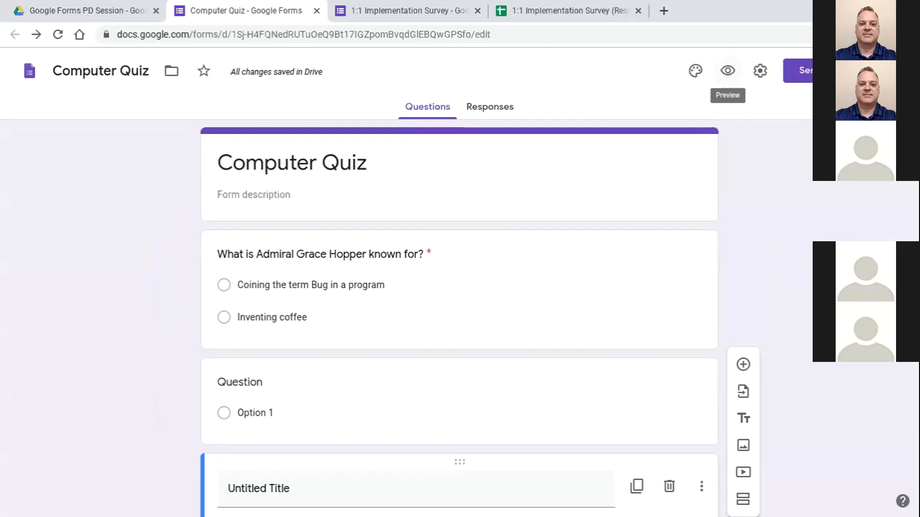
click(696, 72)
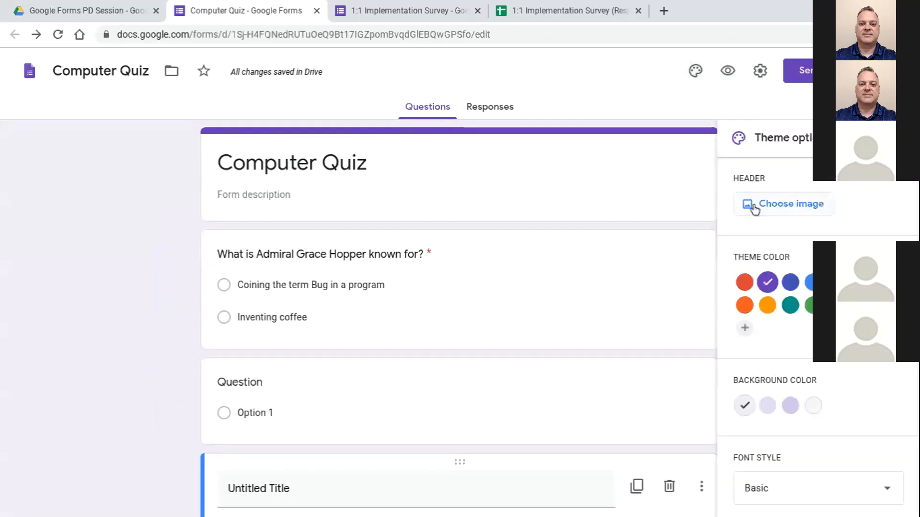
click(791, 286)
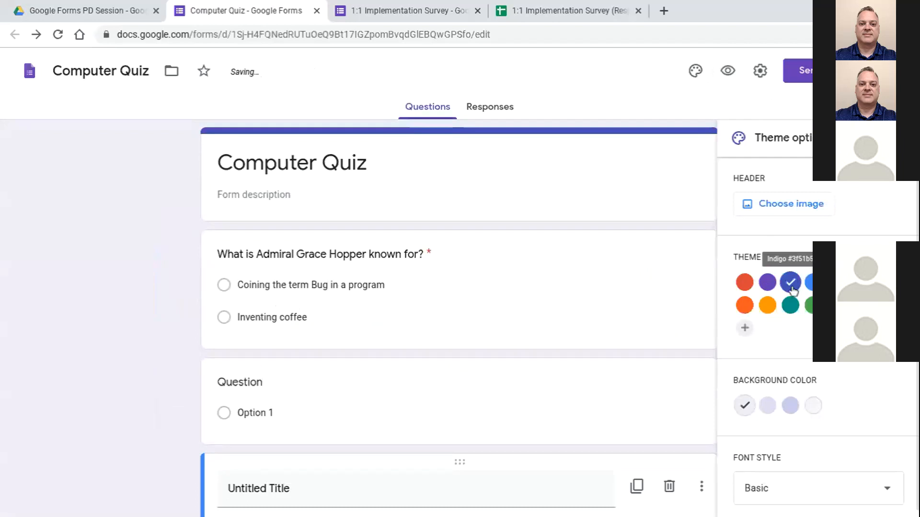
click(791, 307)
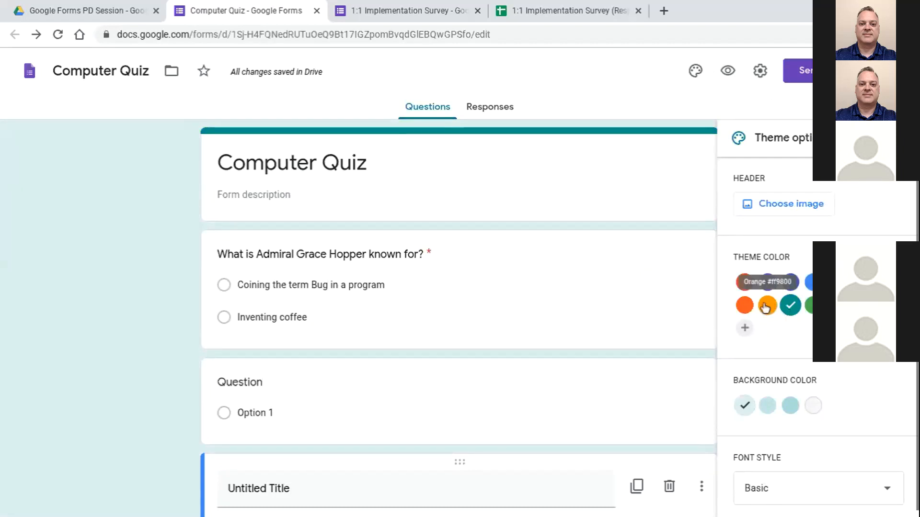
click(745, 307)
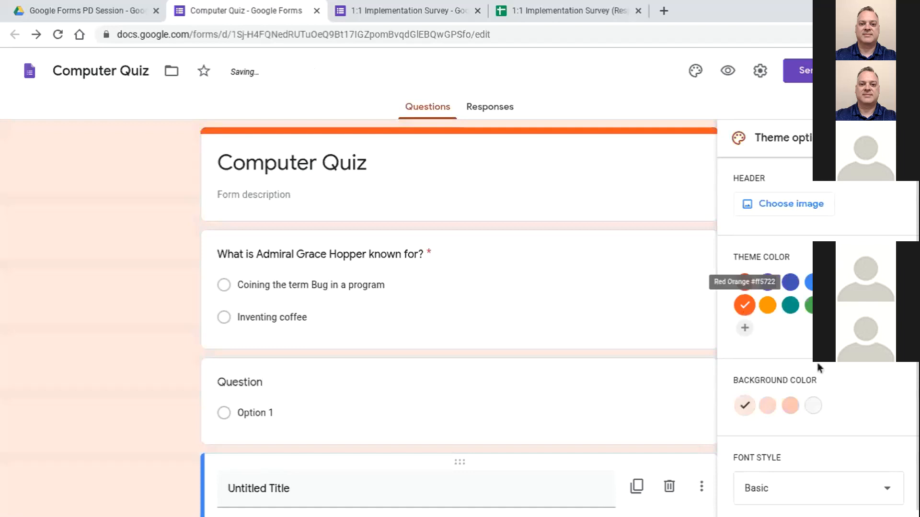
Try the Decorative, Playful and Formal font styles on the form, and set the font style back to Basic
scroll(762, 367, down, 1)
click(792, 498)
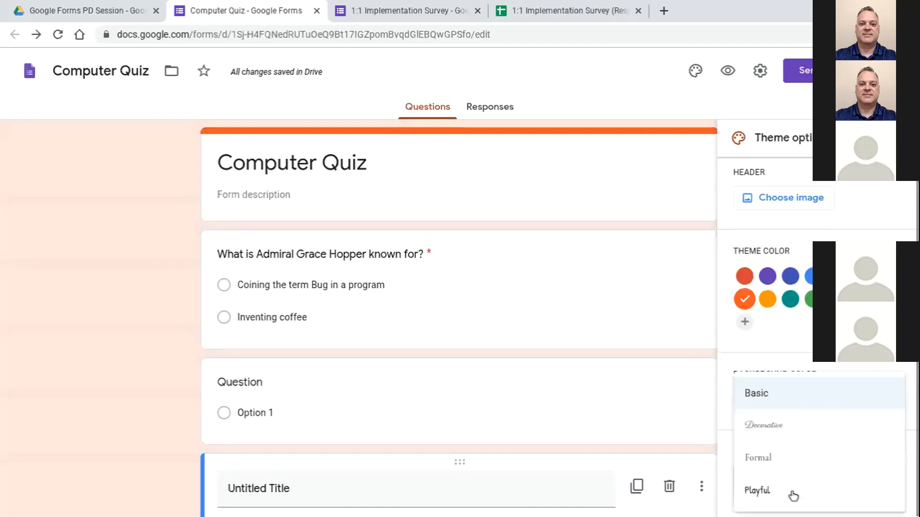
click(766, 425)
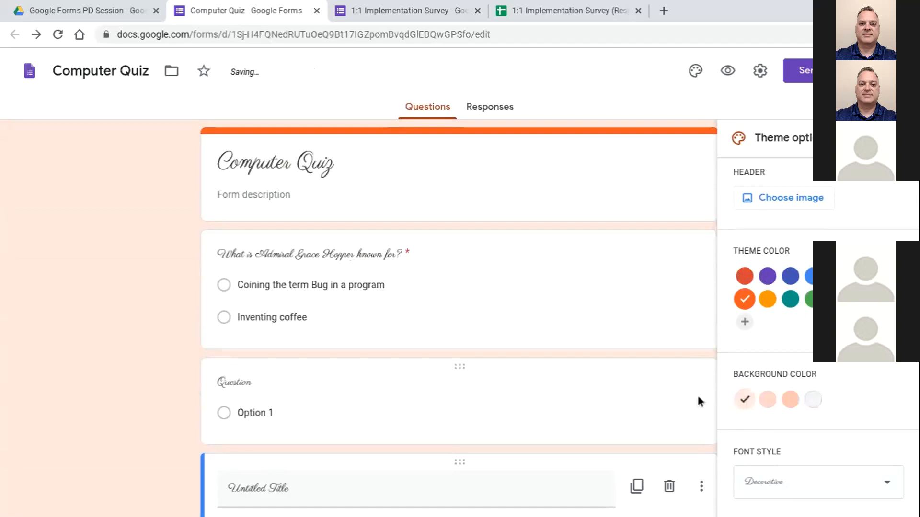
click(786, 489)
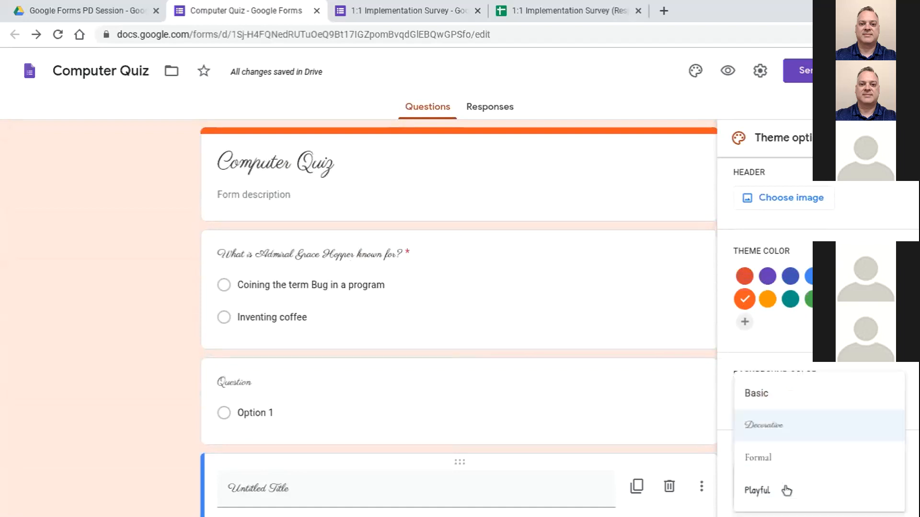
click(771, 492)
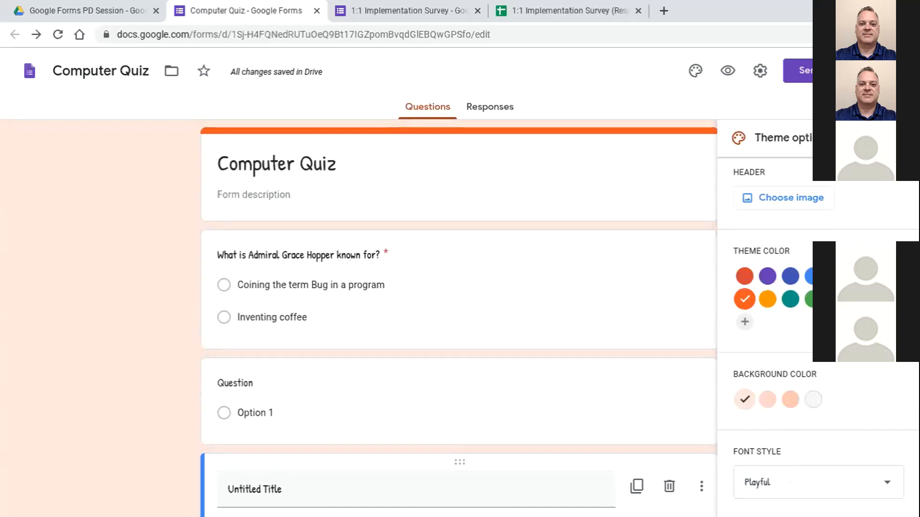
click(788, 486)
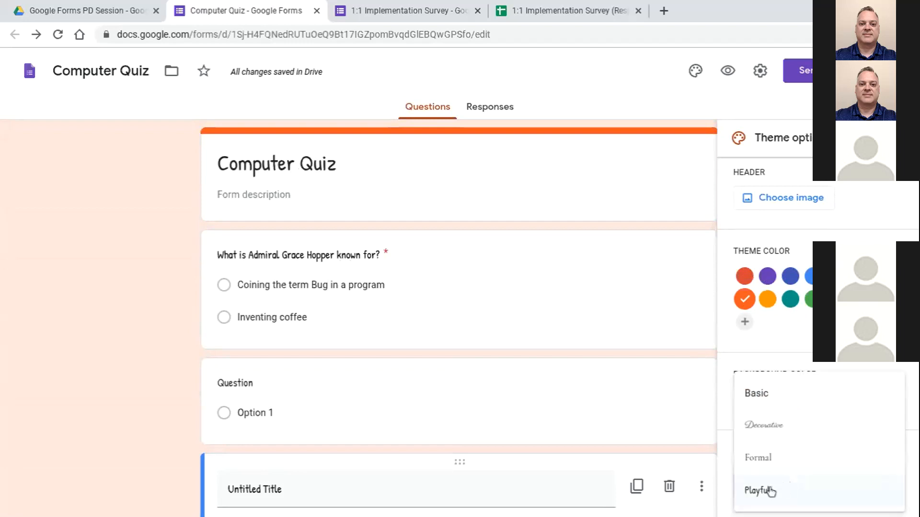
click(766, 467)
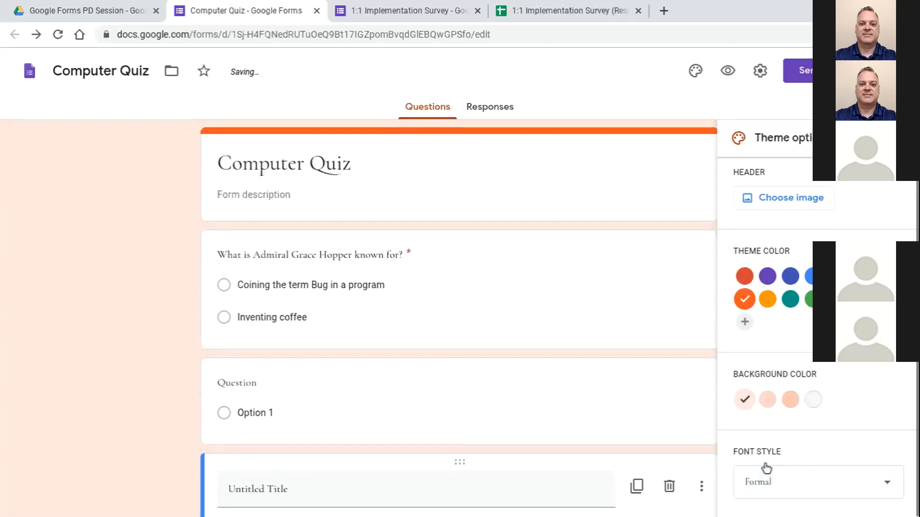
click(768, 478)
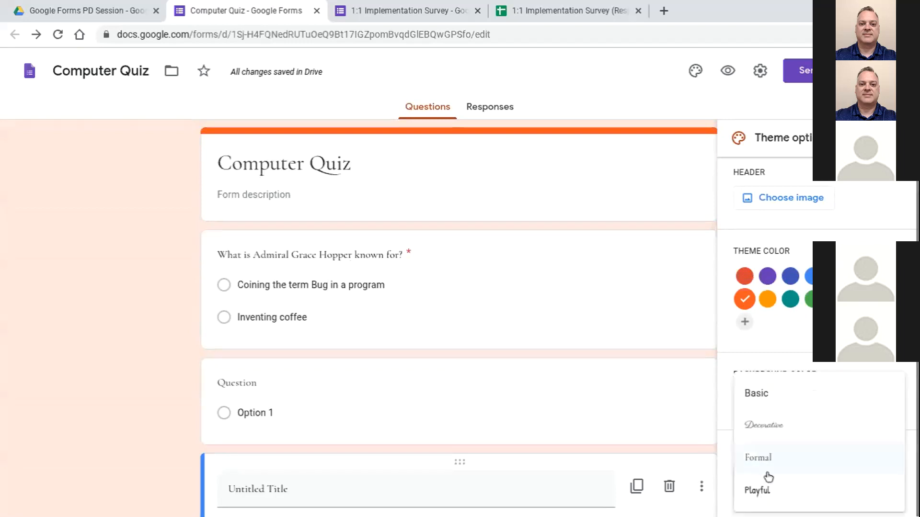
click(759, 407)
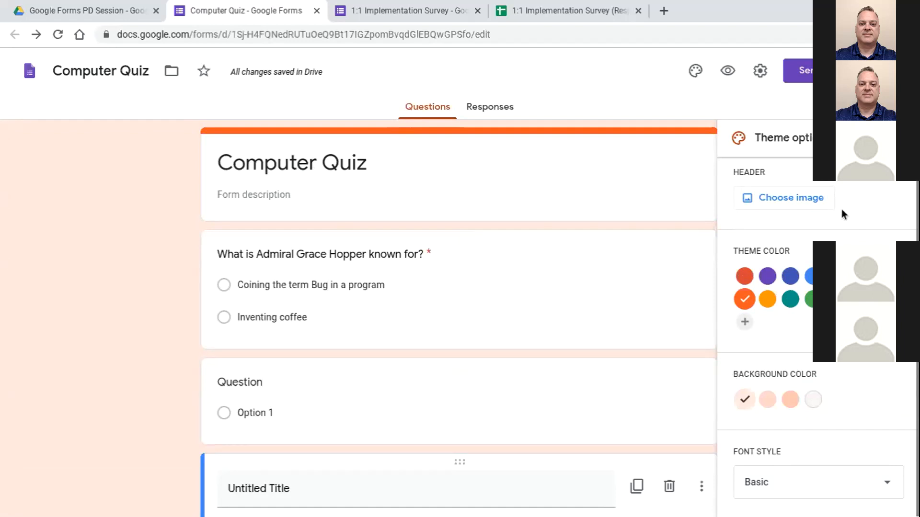
Insert the guitar player picture from the Work and School themes as the form's header image, and close the theme options
scroll(512, 278, down, 4)
scroll(512, 278, up, 4)
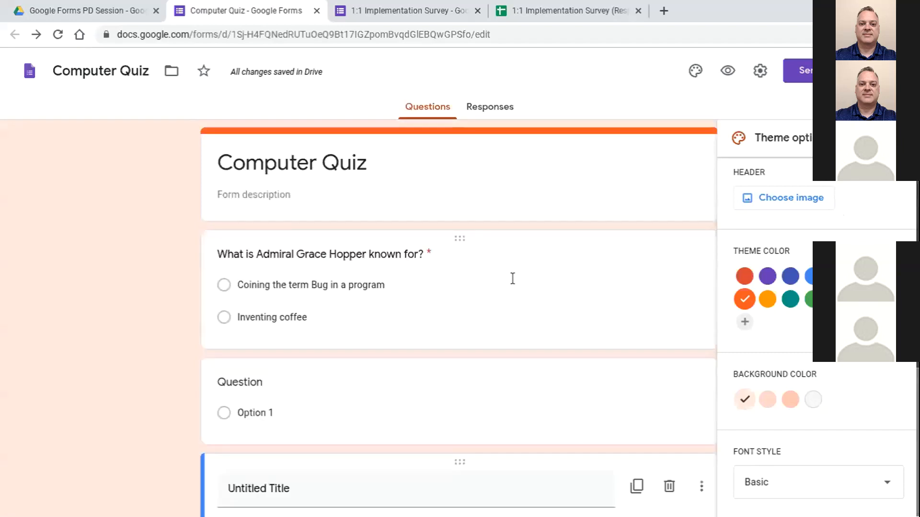
click(781, 203)
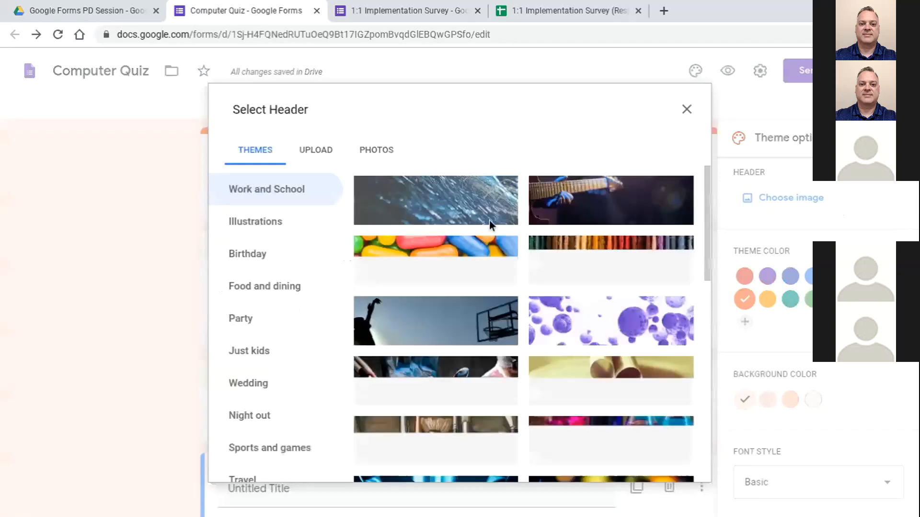
click(622, 208)
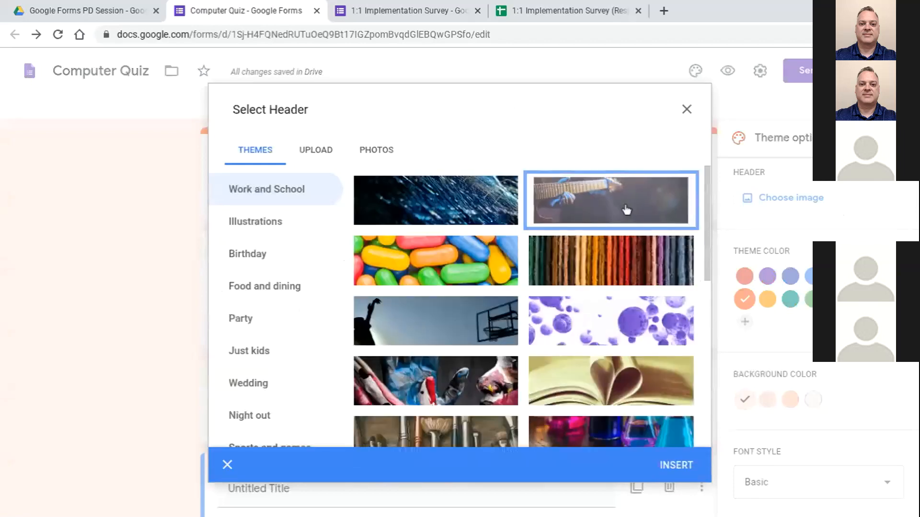
click(676, 465)
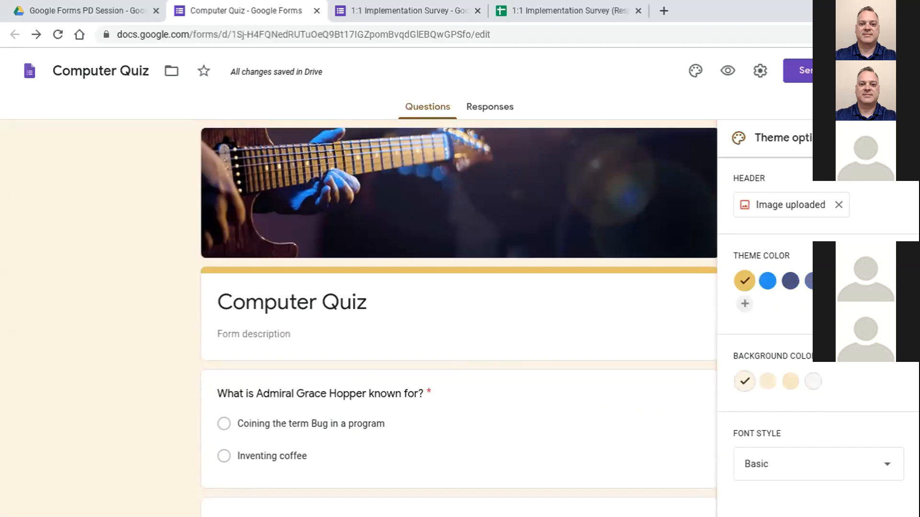
scroll(846, 412, down, 3)
scroll(846, 412, up, 3)
click(899, 138)
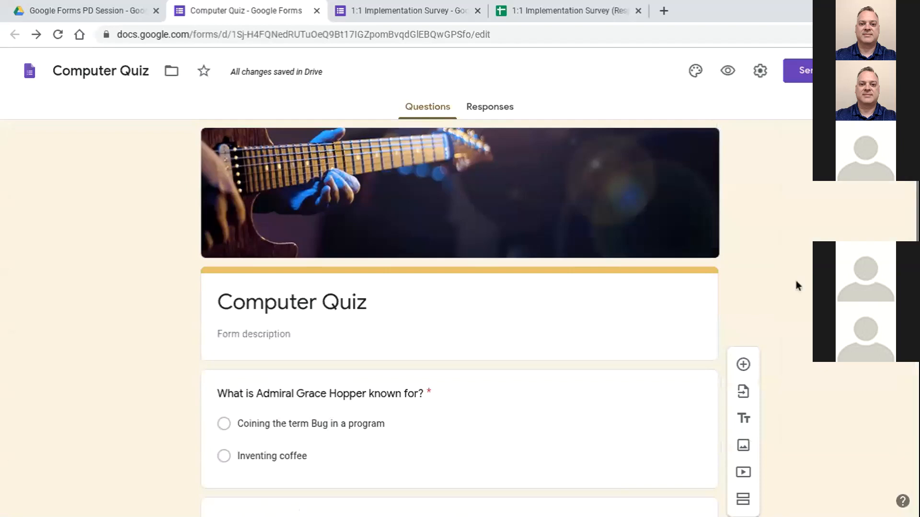
Turn on Collect email addresses in the form's general settings, and try the Response receipts option
scroll(797, 286, down, 10)
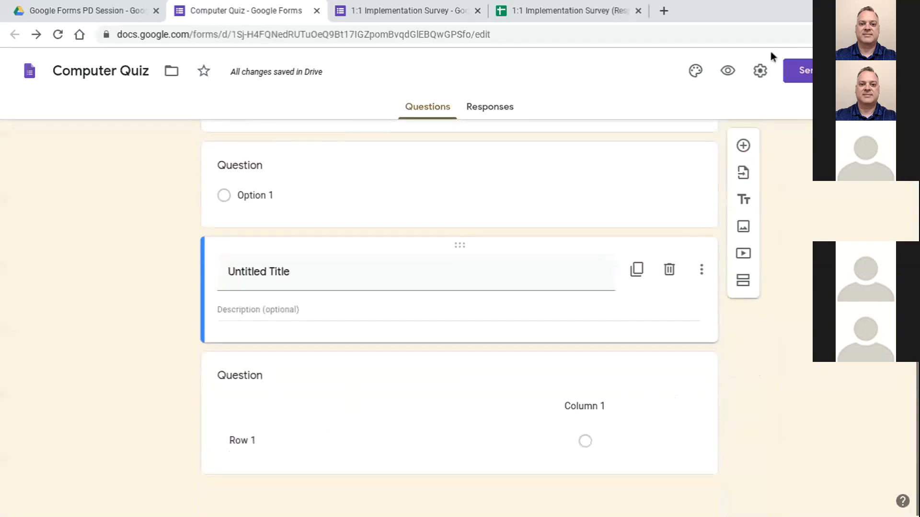
click(761, 72)
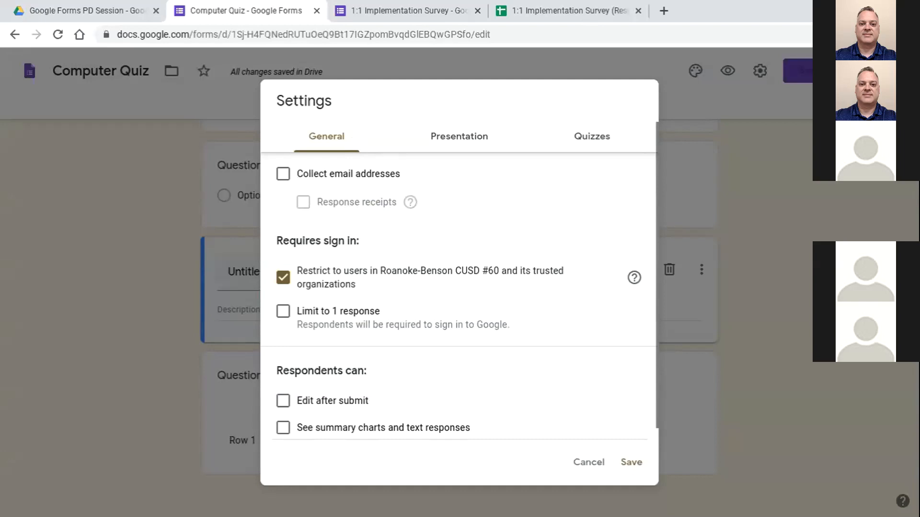
click(283, 174)
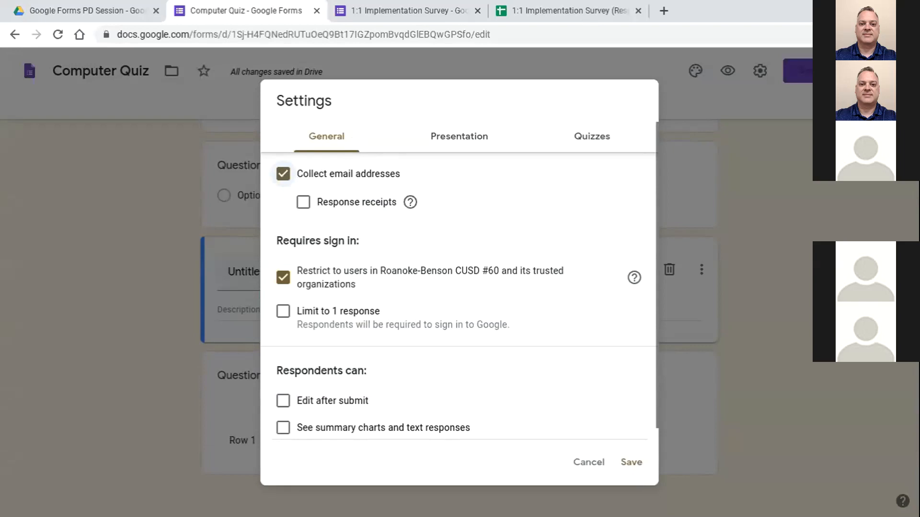
click(304, 202)
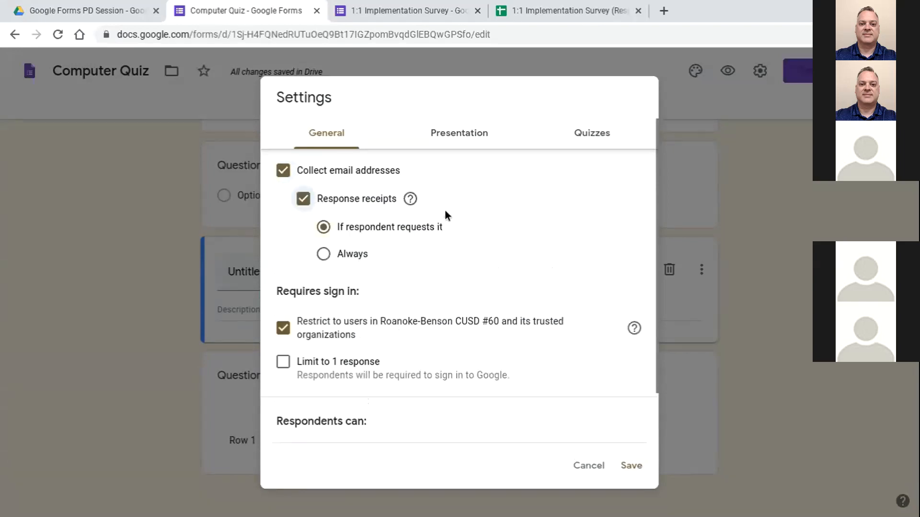
mouse_move(410, 201)
click(305, 203)
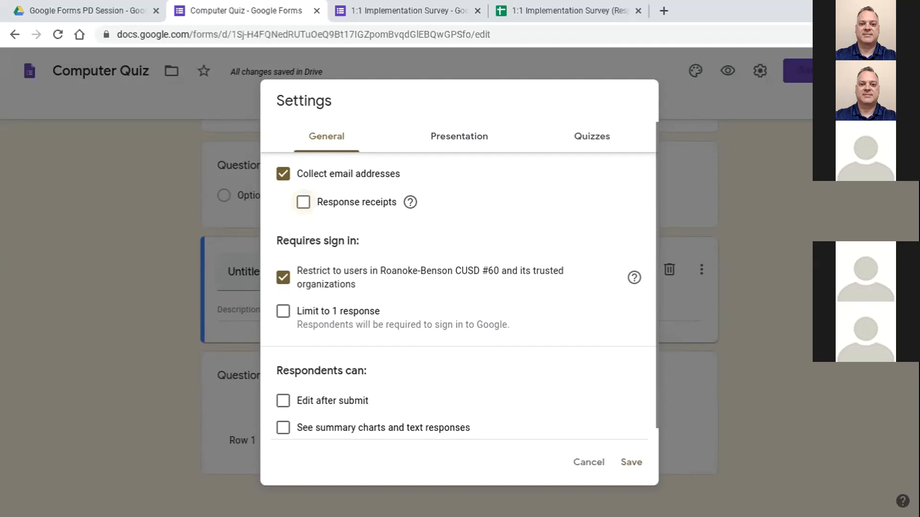
scroll(459, 287, down, 1)
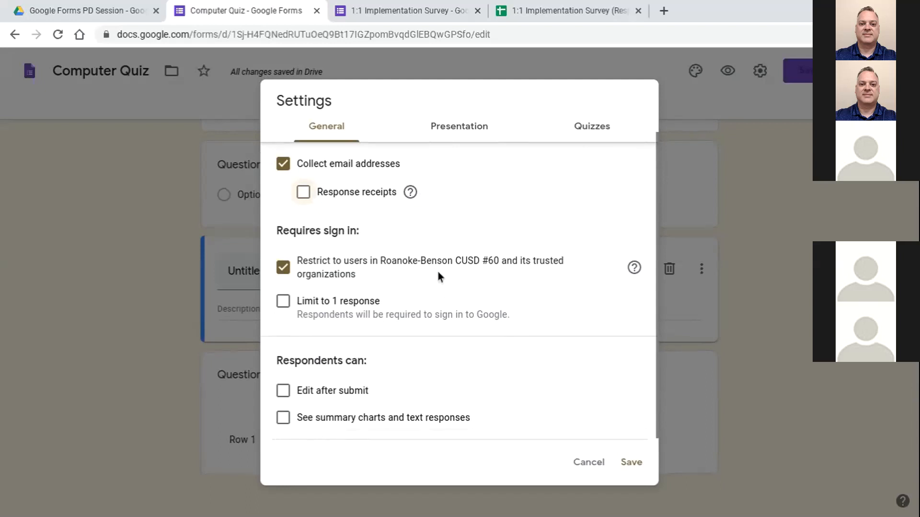
Turn off the link to submit another response in the presentation settings, and cancel the form settings changes
click(458, 126)
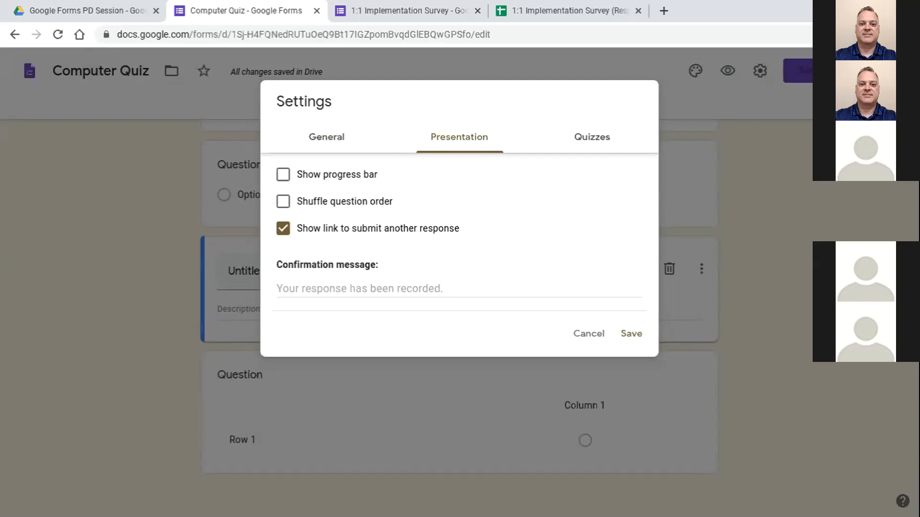
click(283, 228)
click(408, 287)
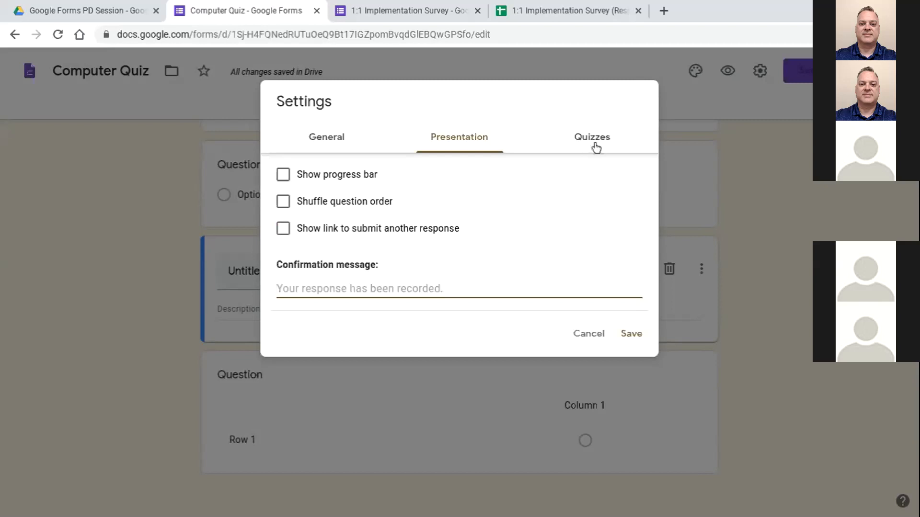
click(584, 336)
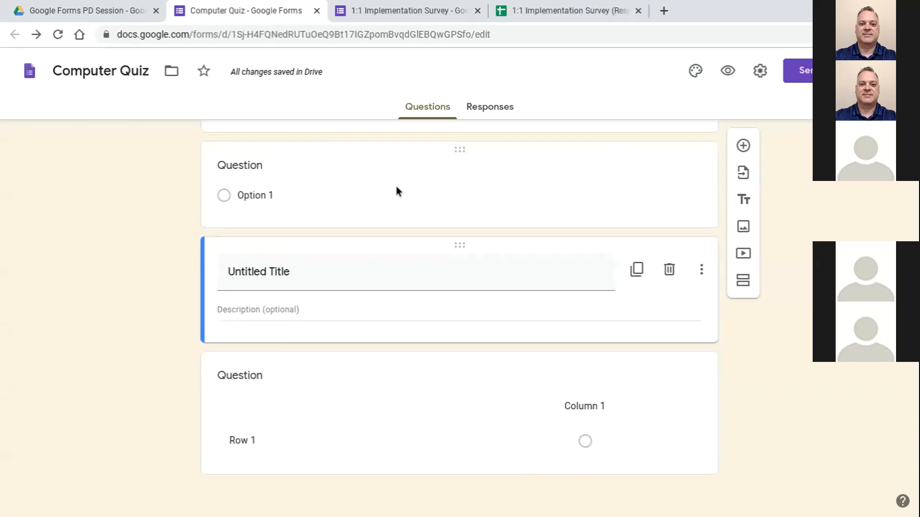
Try turning on Collect email addresses and Make questions required in the default settings preferences, and cancel the changes
click(866, 70)
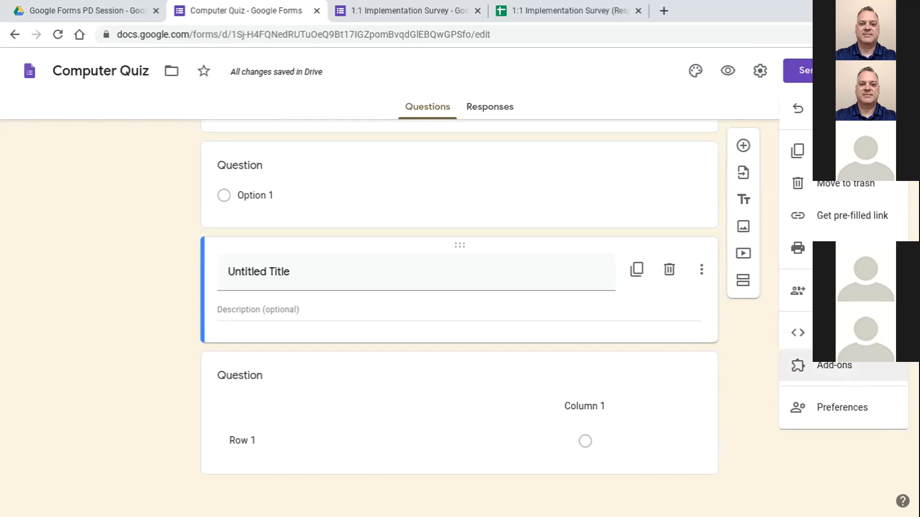
click(839, 412)
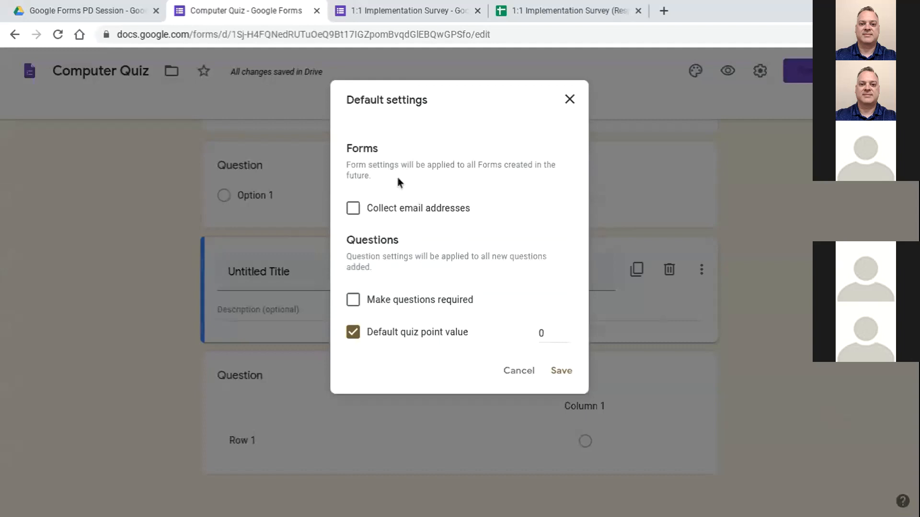
click(353, 209)
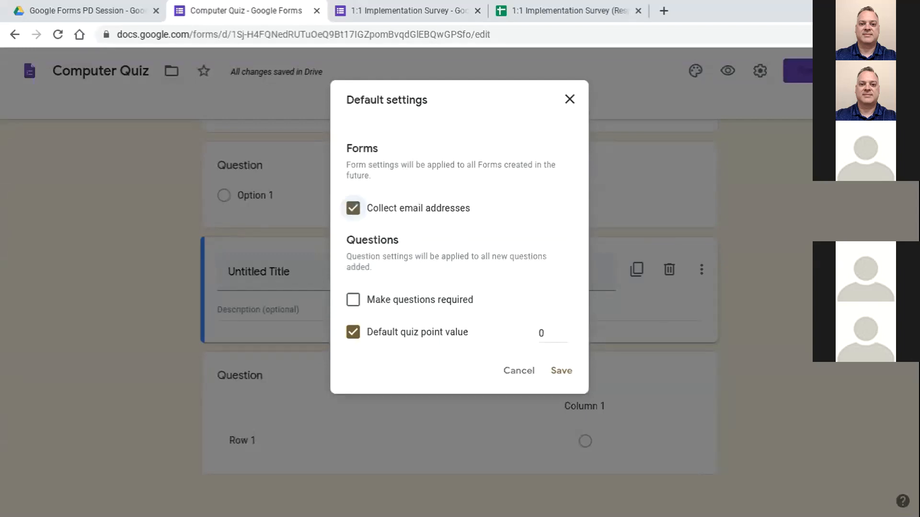
click(353, 300)
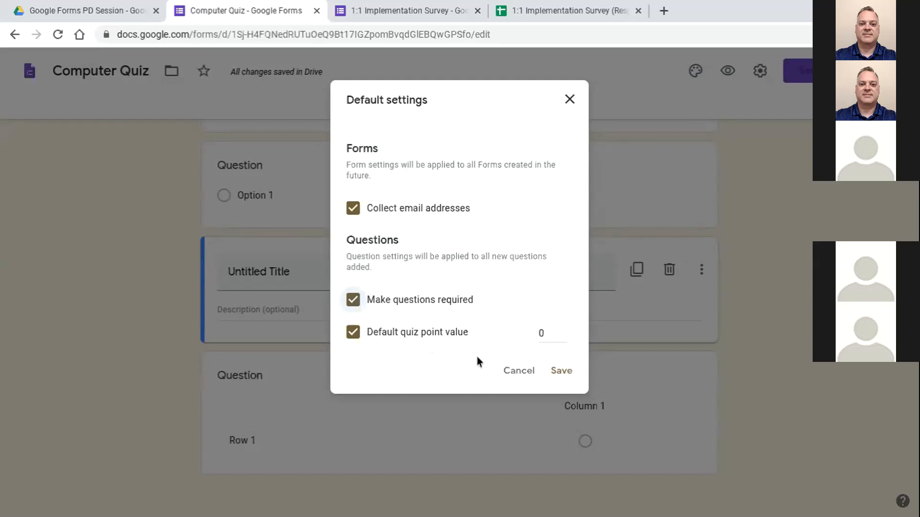
click(509, 371)
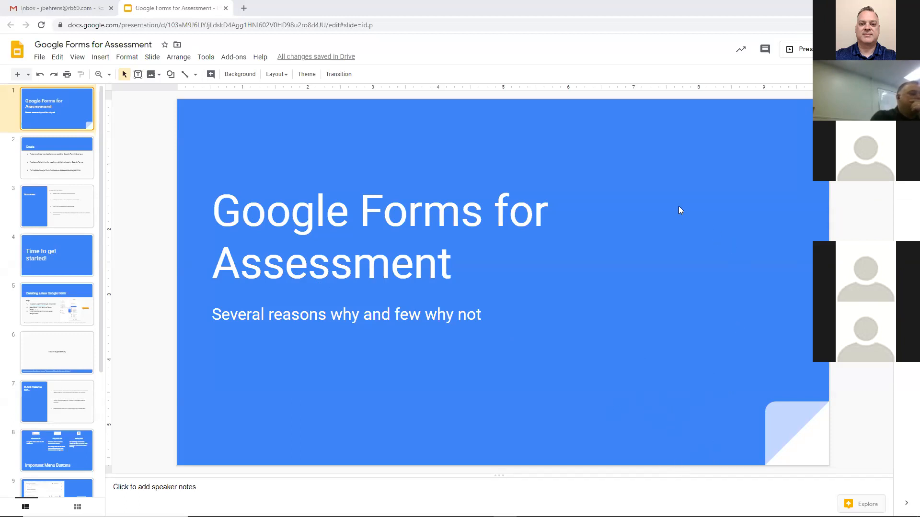
Switch to Google Slides, present the Google Forms for Assessment slideshow and advance to the Goals slide
click(798, 53)
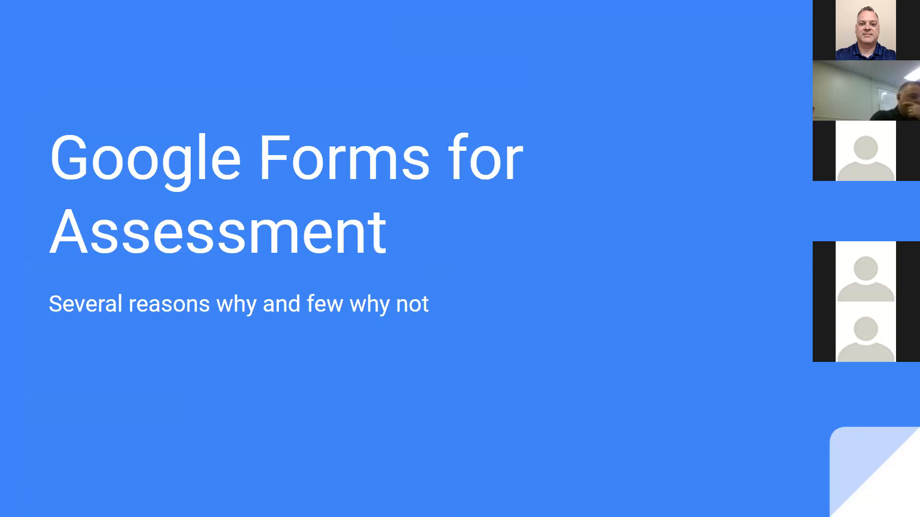
key(Right)
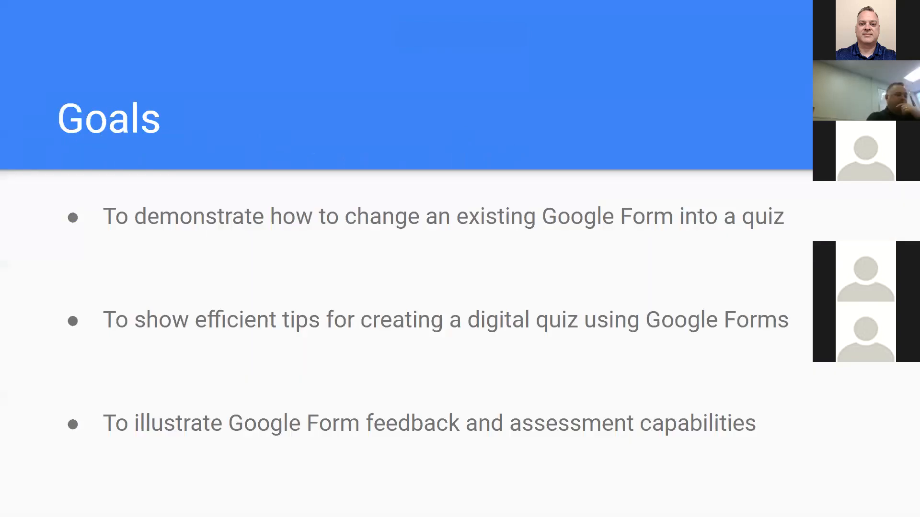
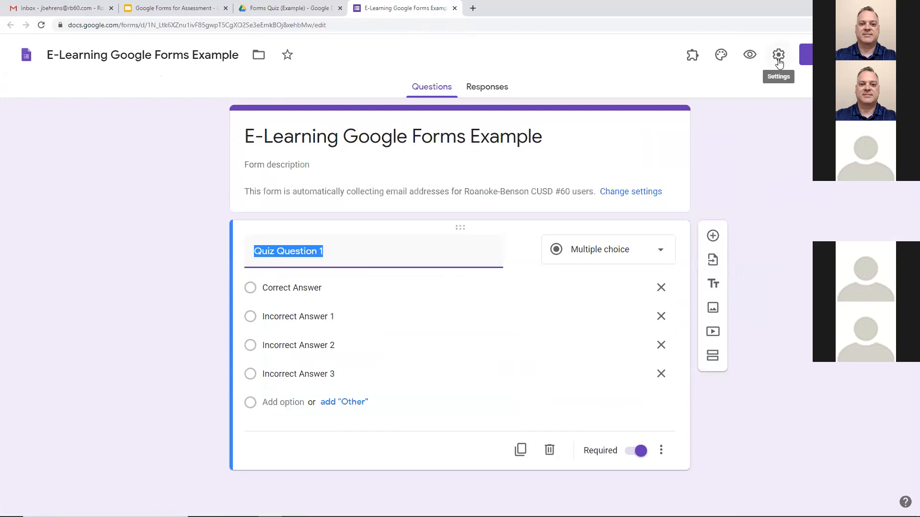
Turn on Make this a quiz in the quiz settings of the E-Learning Google Forms Example form
click(778, 55)
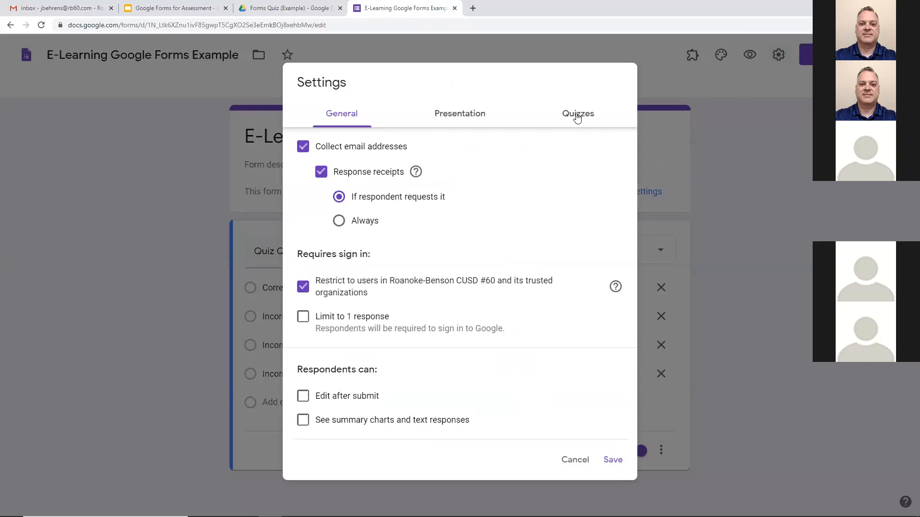
click(578, 115)
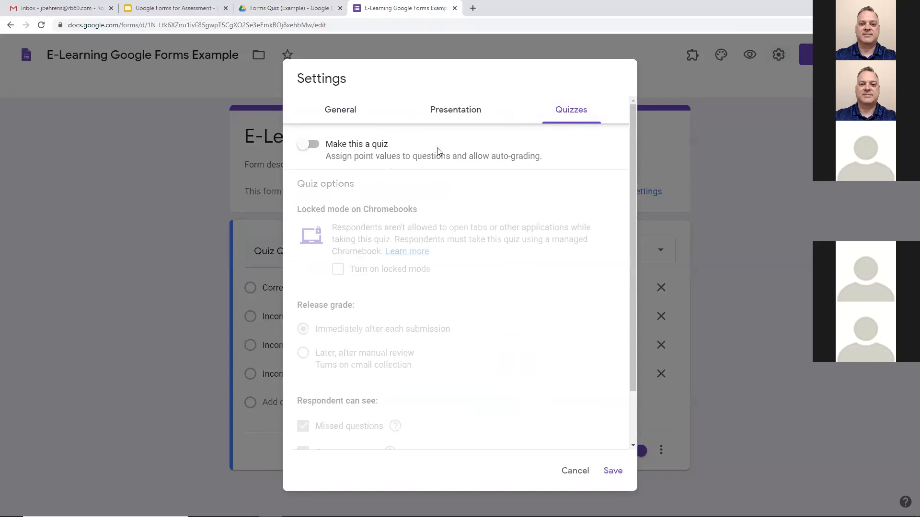
click(303, 148)
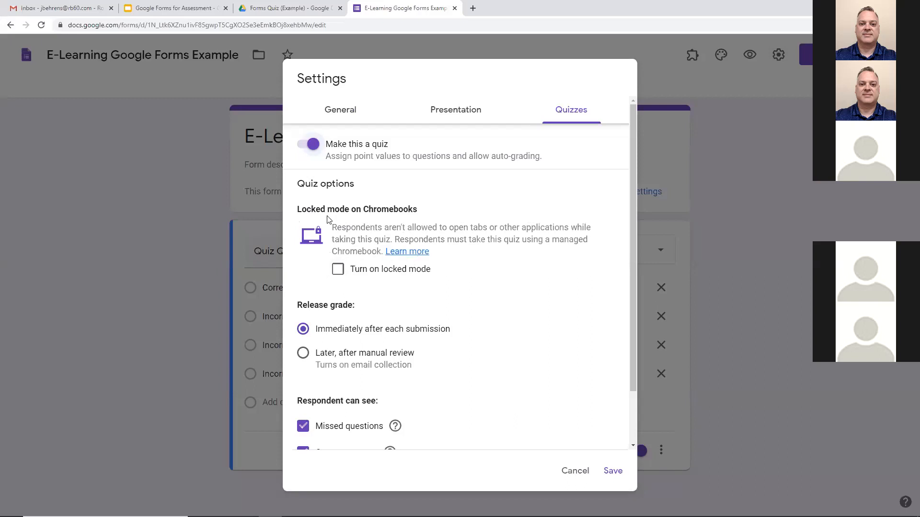
Try releasing grades after manual review, set the release back to immediately after each submission, and save the quiz settings
scroll(329, 219, down, 2)
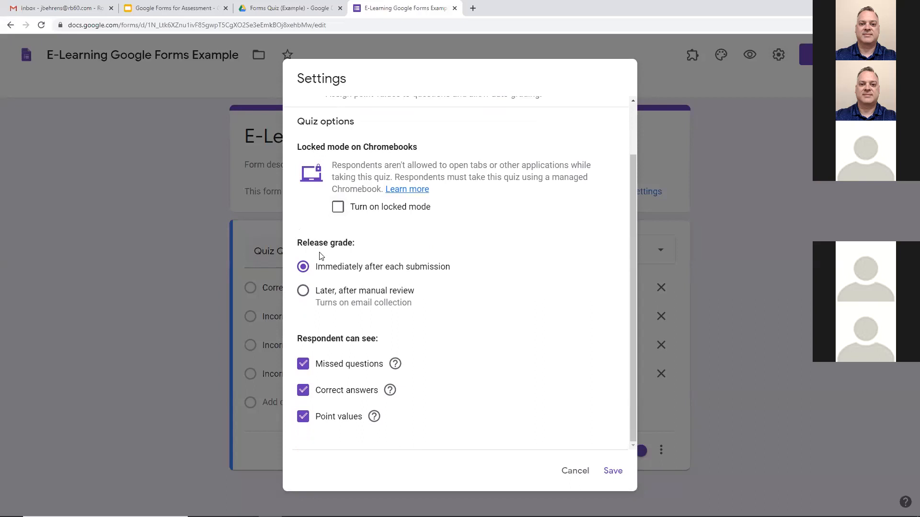
scroll(482, 251, up, 1)
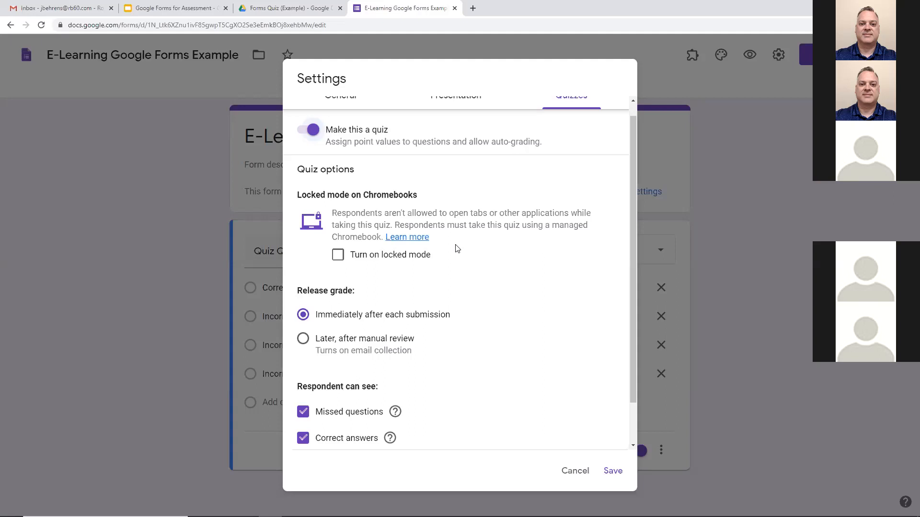
scroll(450, 263, down, 1)
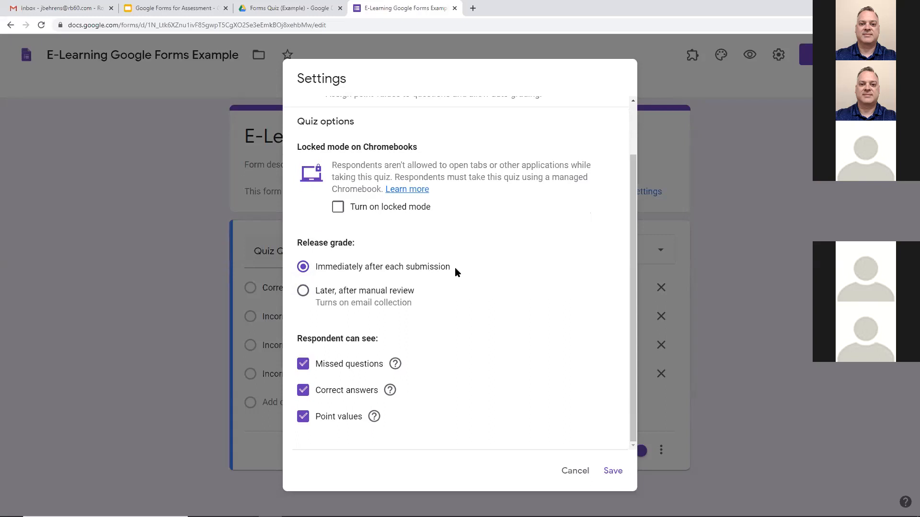
click(304, 292)
click(307, 274)
click(614, 471)
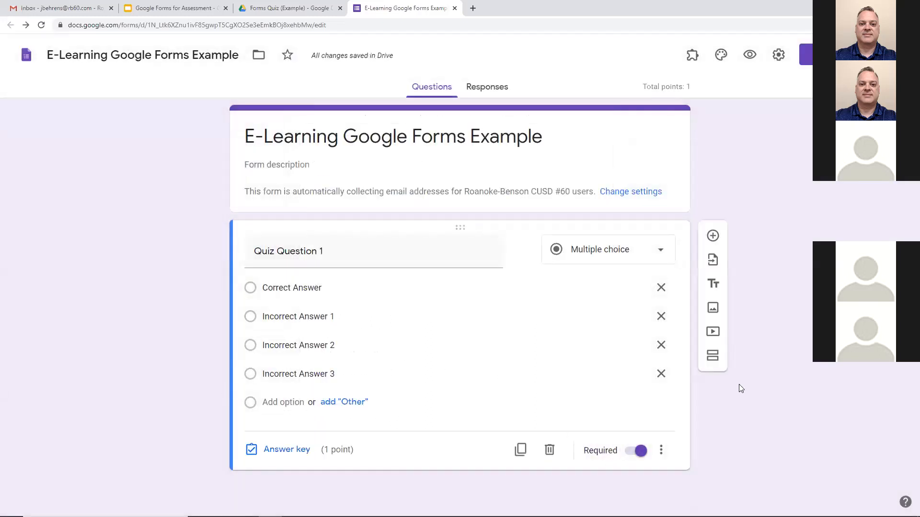
Look through the available question types for Quiz Question 1 without changing its type
key(ctrl+plus)
scroll(402, 363, down, 2)
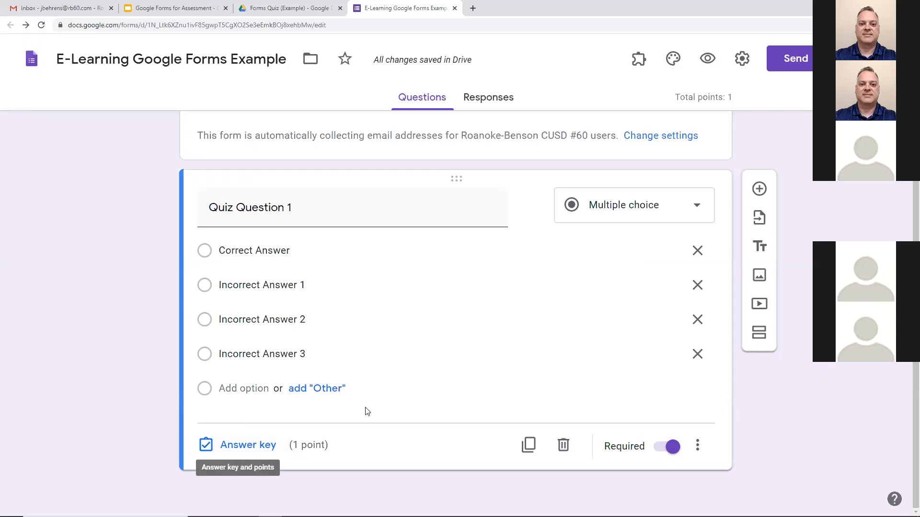
click(624, 217)
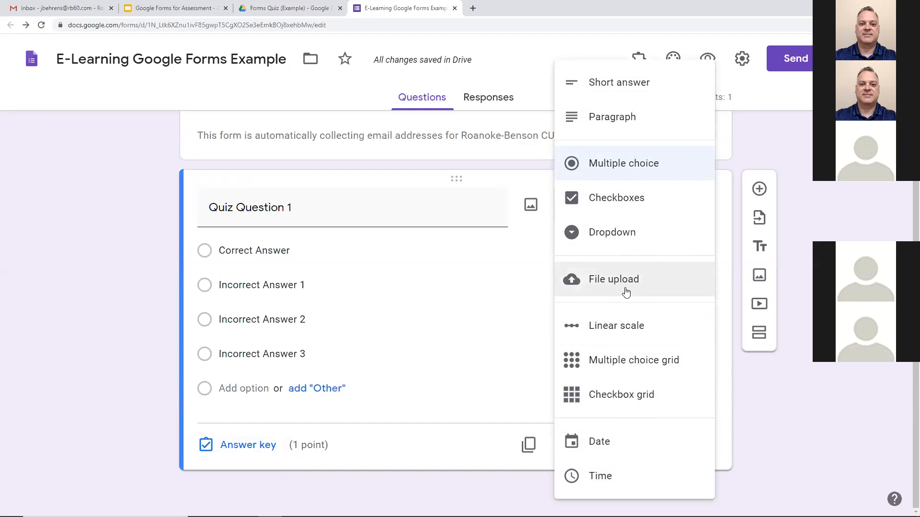
click(134, 299)
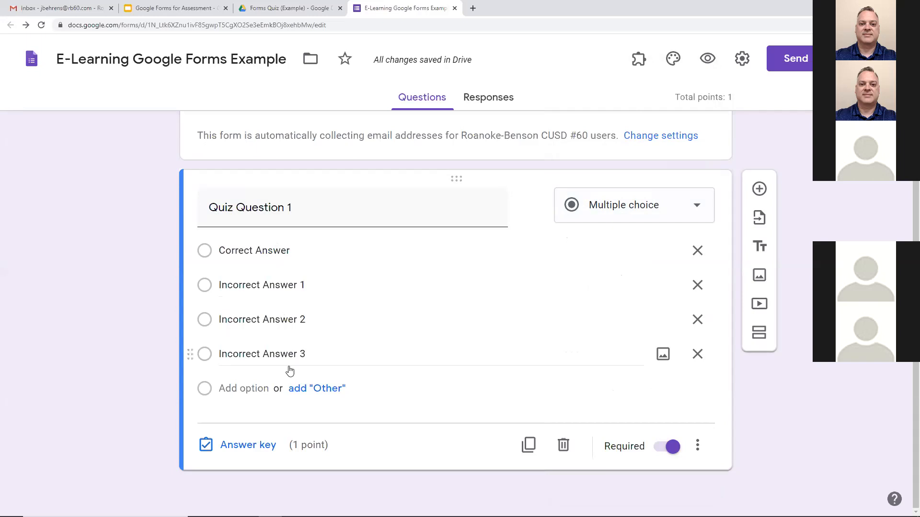
Mark Correct Answer as the right choice in Quiz Question 1's answer key, with a value of 1 point
click(265, 445)
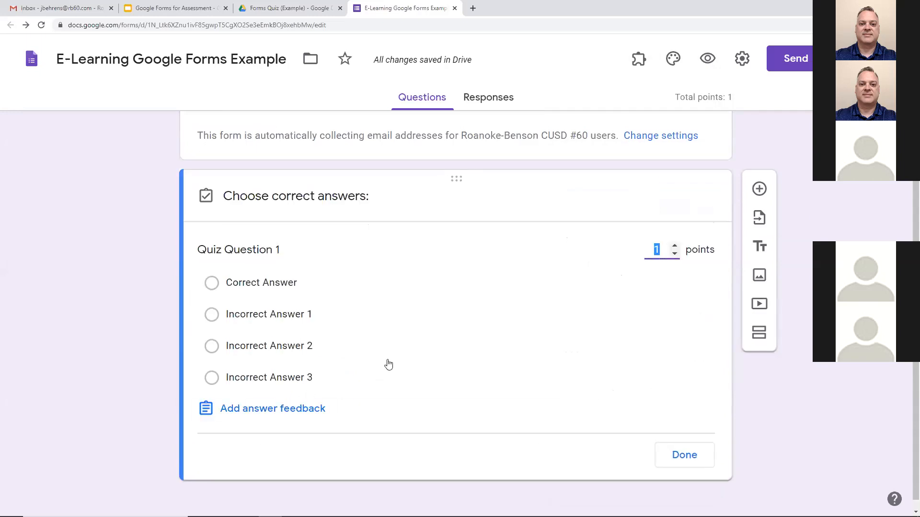
click(213, 284)
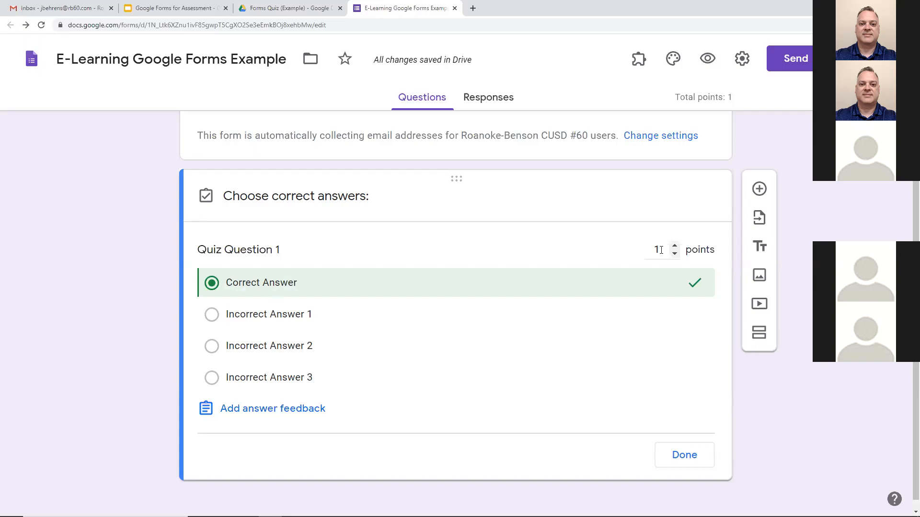
click(674, 254)
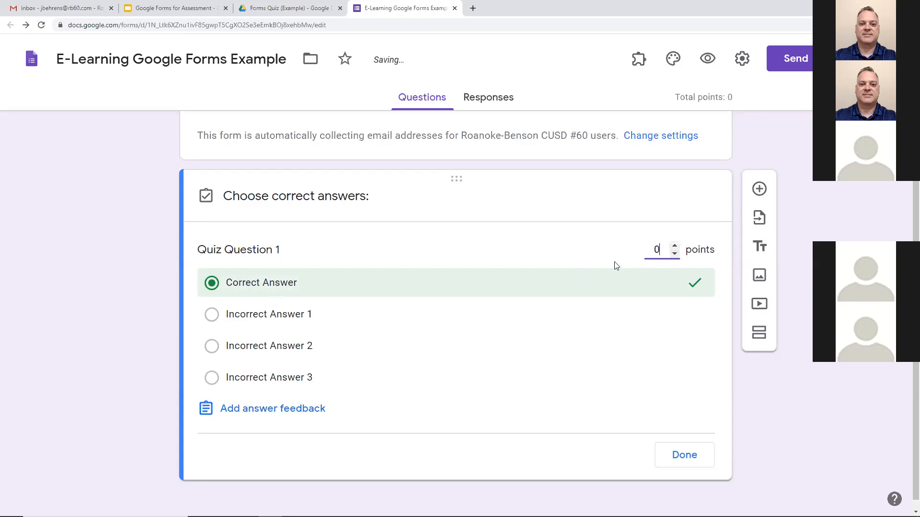
click(674, 247)
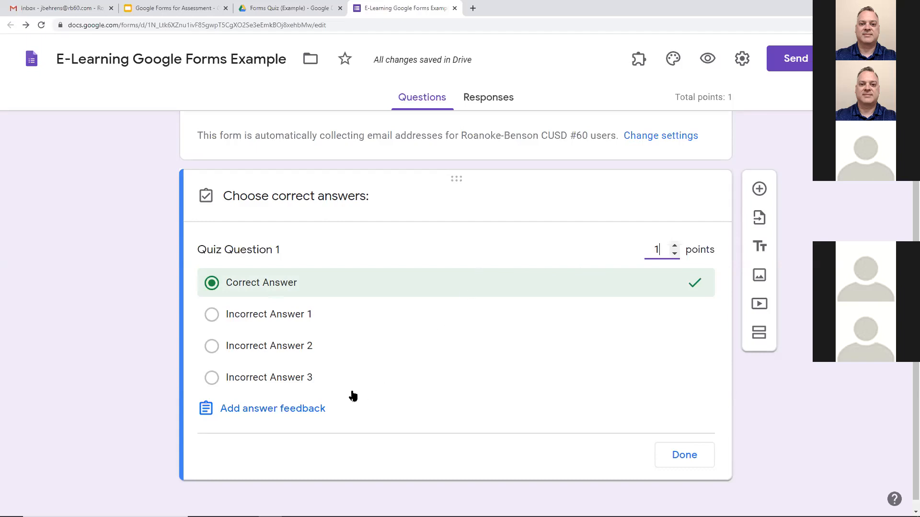
Enter "Incorrect" as the feedback for incorrect answers to Quiz Question 1
click(284, 410)
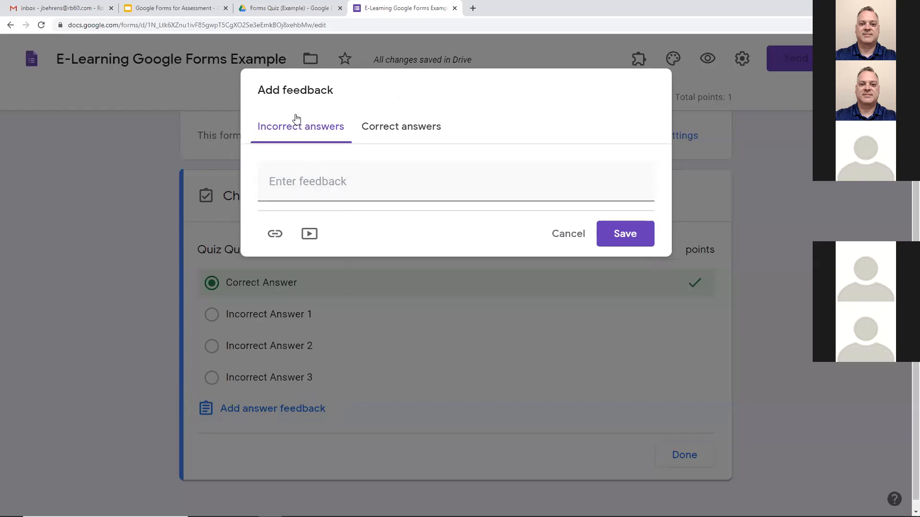
click(295, 180)
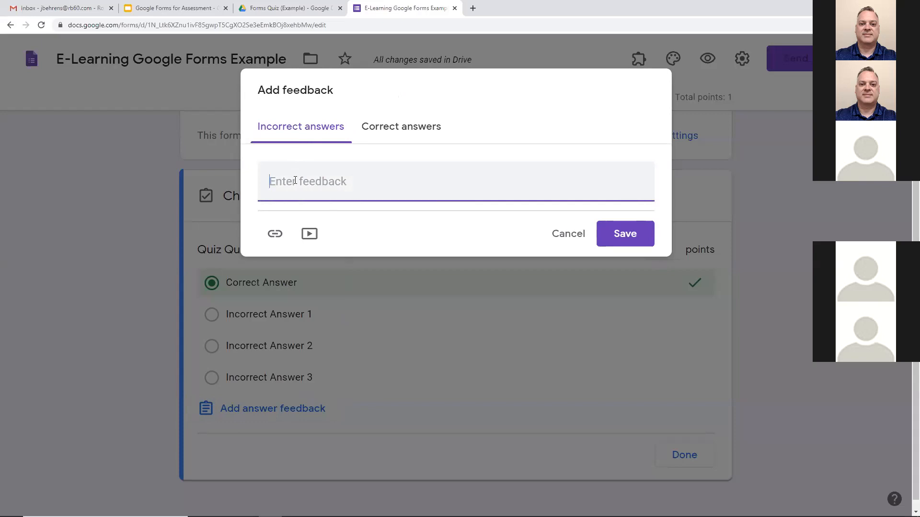
text(Incorrect)
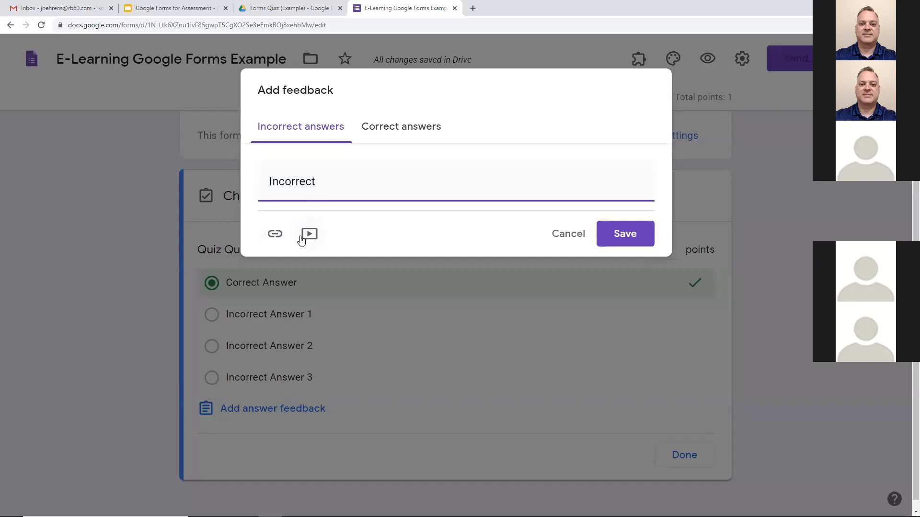
Add a link to rb60.com with the display text "Website" to the incorrect-answer feedback
click(275, 235)
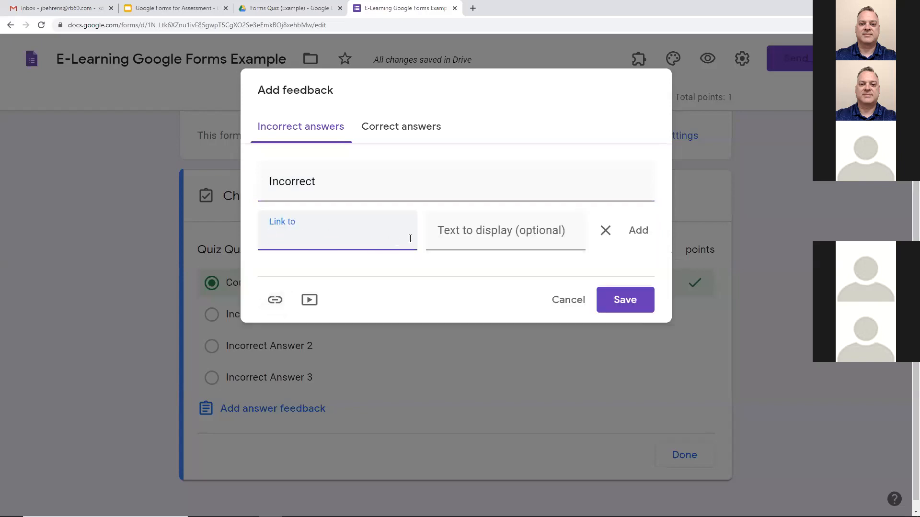
click(478, 233)
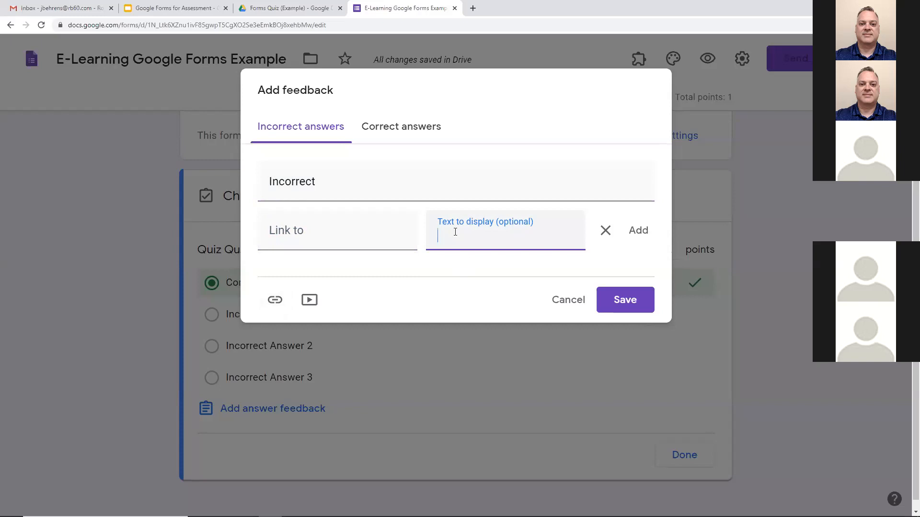
text(Website)
click(374, 233)
text(rb60.com)
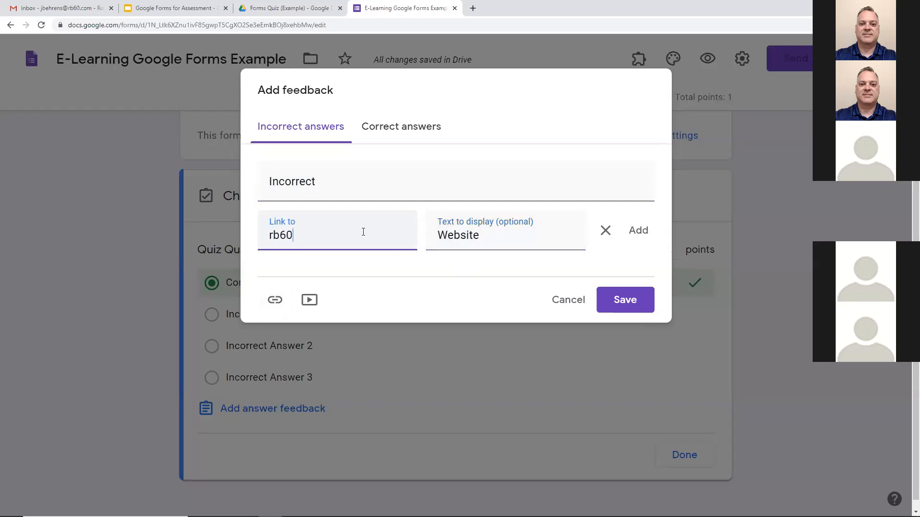
click(637, 231)
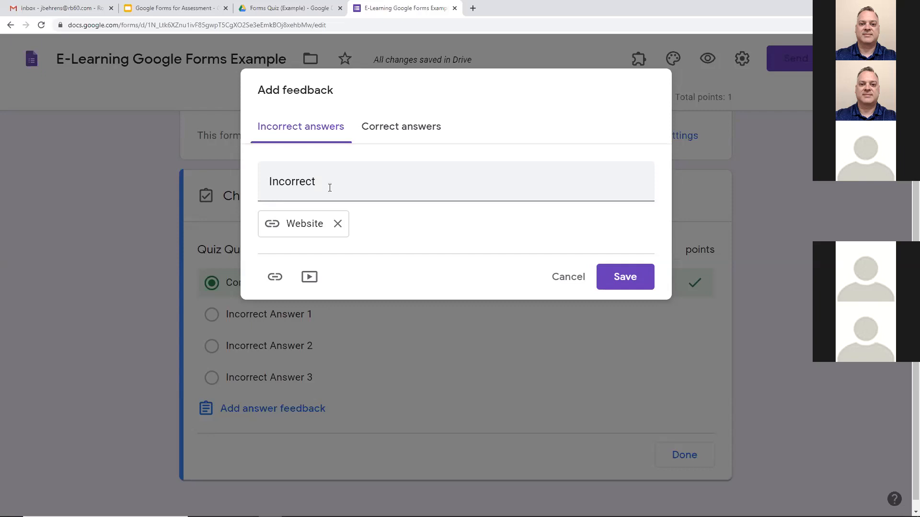
Check the feedback option for correct answers, save the feedback and finish Quiz Question 1's answer key
click(386, 128)
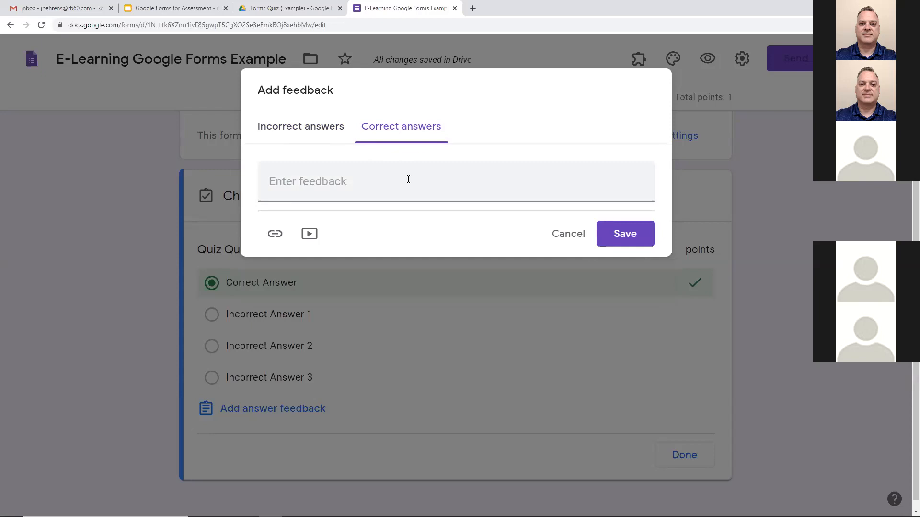
click(609, 234)
scroll(385, 330, down, 2)
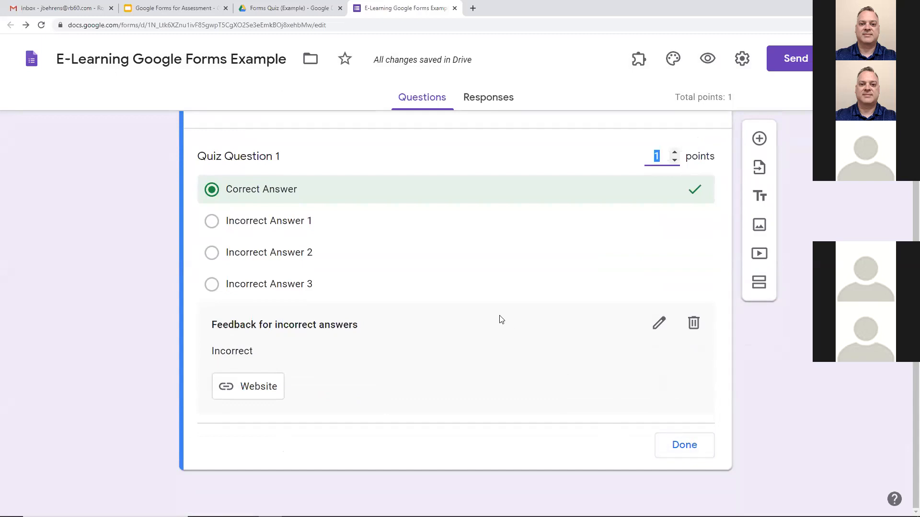
scroll(498, 316, up, 3)
scroll(489, 288, down, 2)
scroll(516, 306, down, 1)
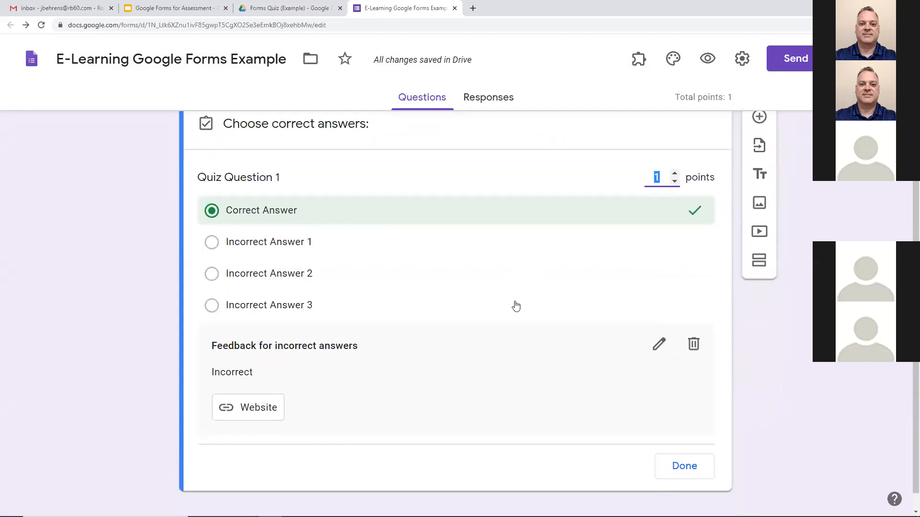
click(679, 444)
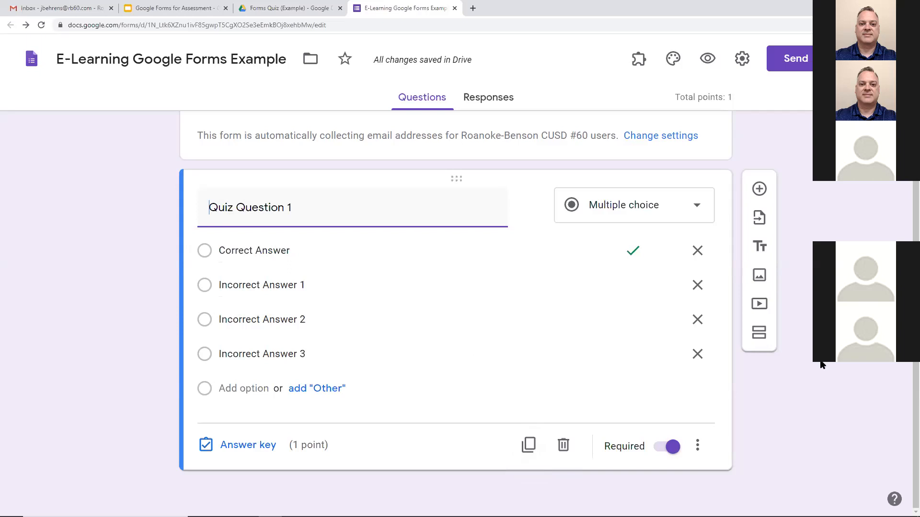
Add a blank multiple-choice question to check its default answer key, and delete that question
click(758, 190)
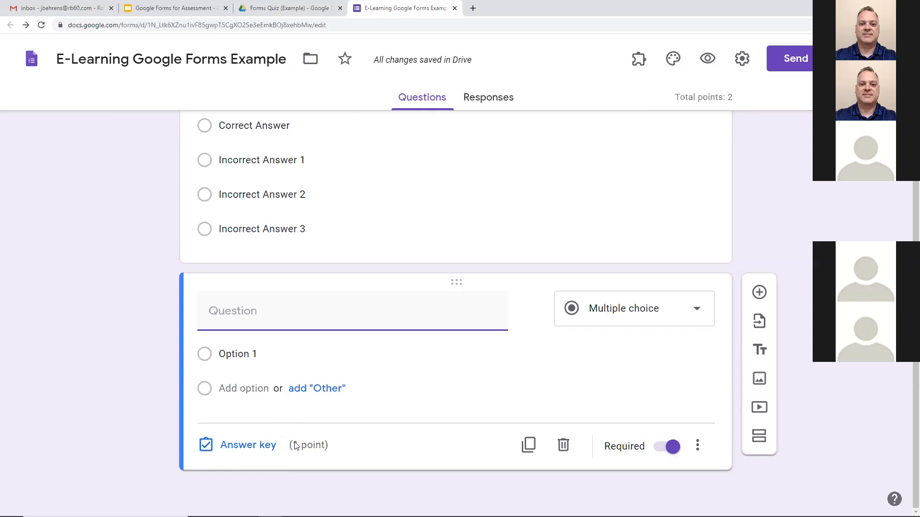
click(254, 445)
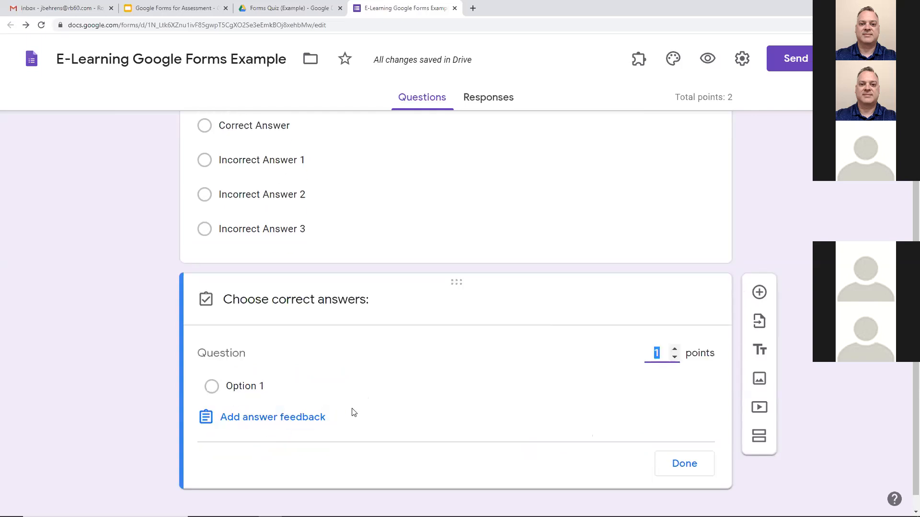
click(679, 462)
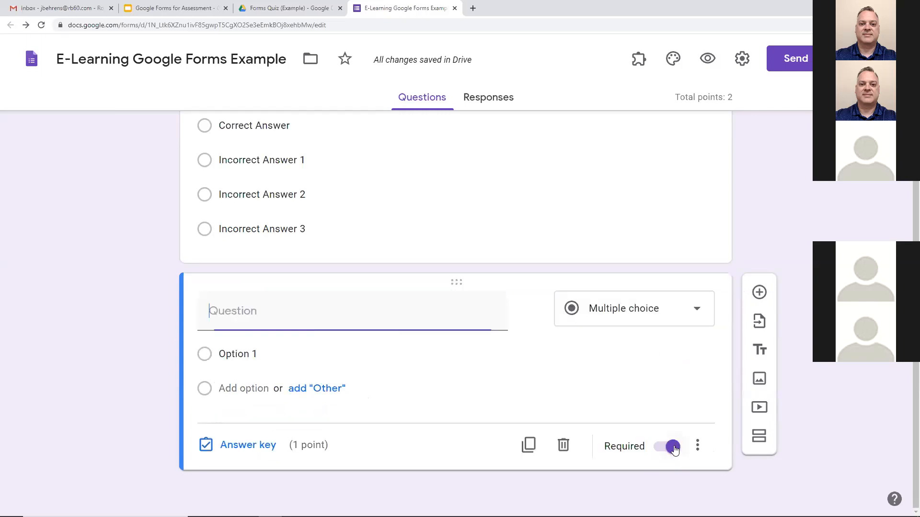
click(564, 445)
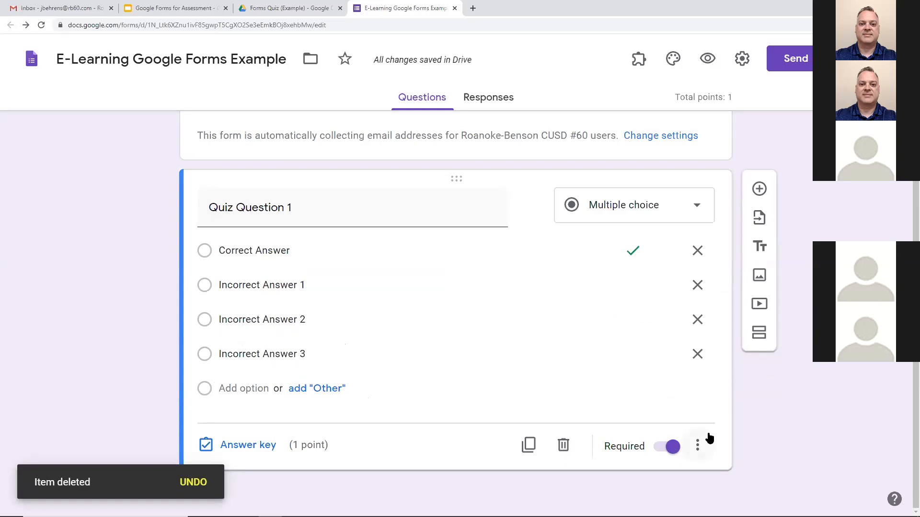
Check the Shuffle option order setting of Quiz Question 1 and add the description "Test" to the question
click(708, 440)
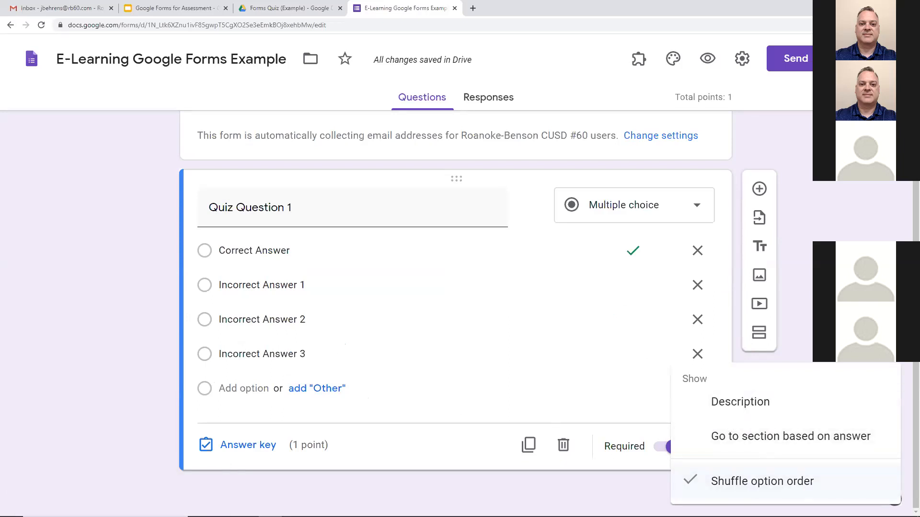
click(762, 482)
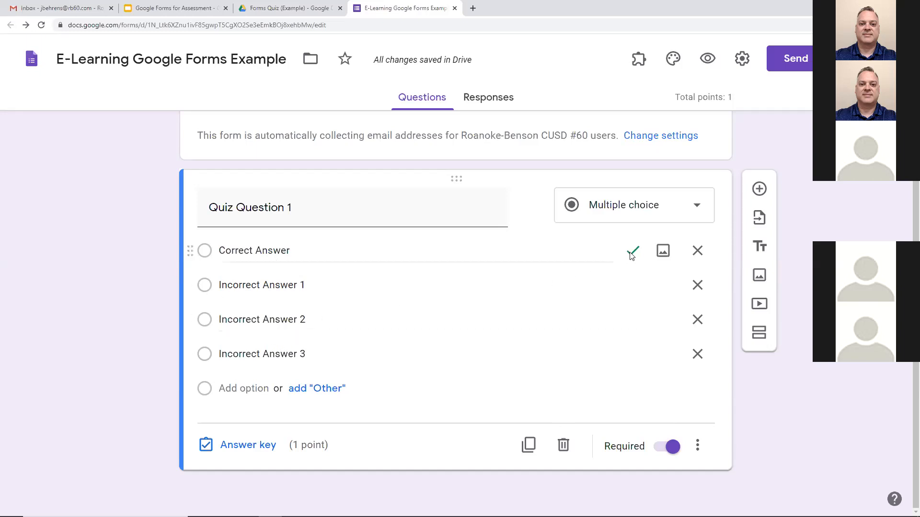
click(697, 445)
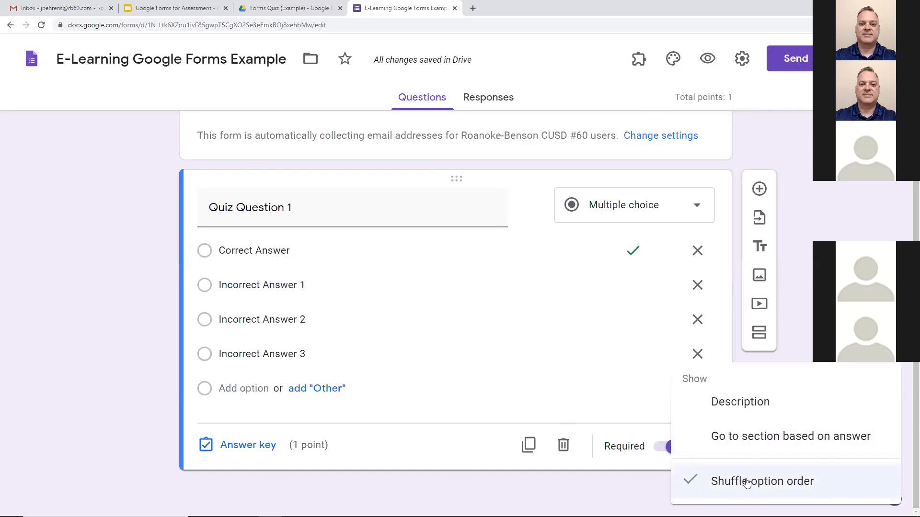
click(741, 402)
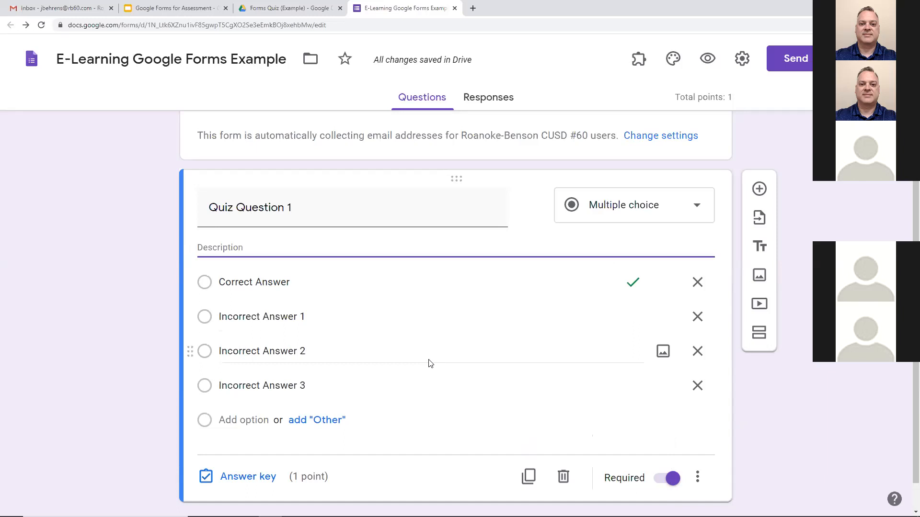
text(Test)
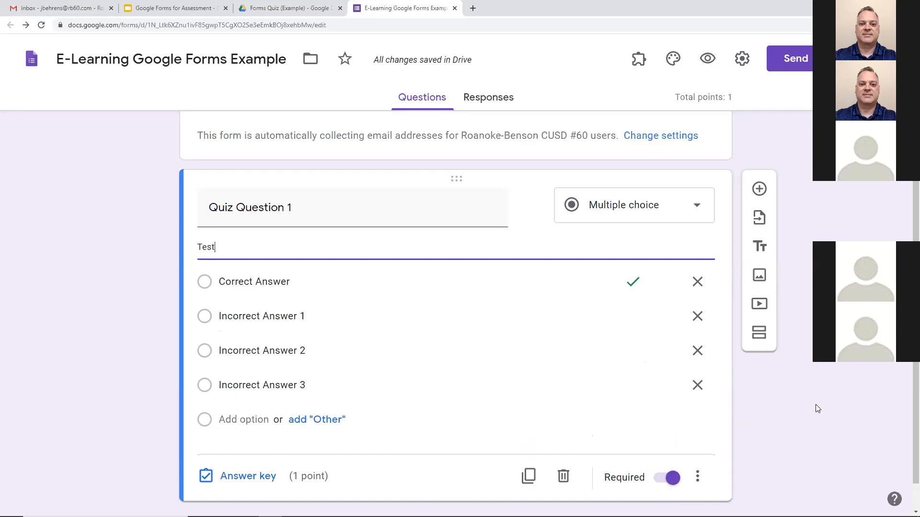
Duplicate Quiz Question 1 and retitle the copy "Quiz Question 2"
scroll(826, 385, down, 1)
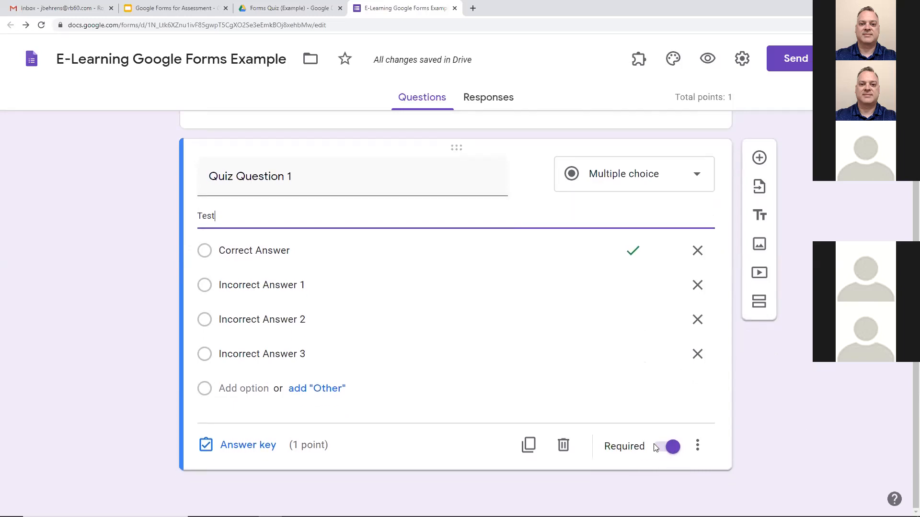
click(529, 444)
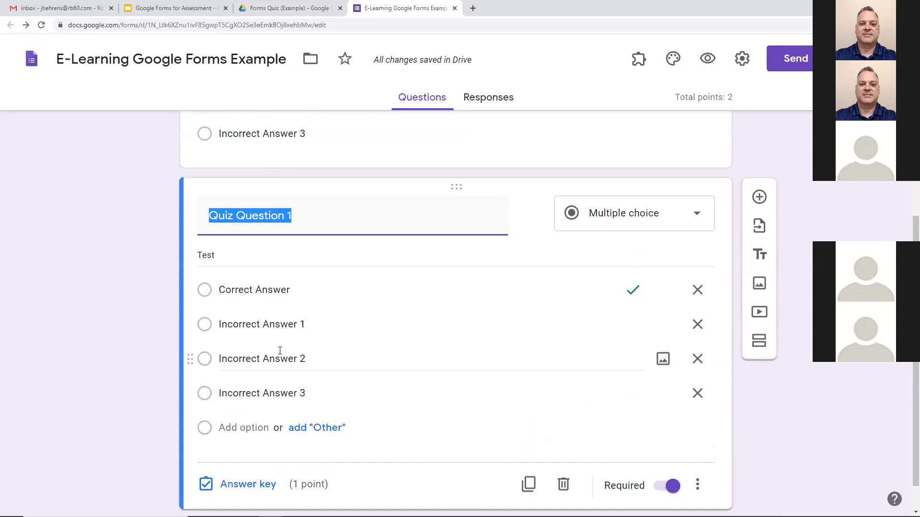
click(316, 214)
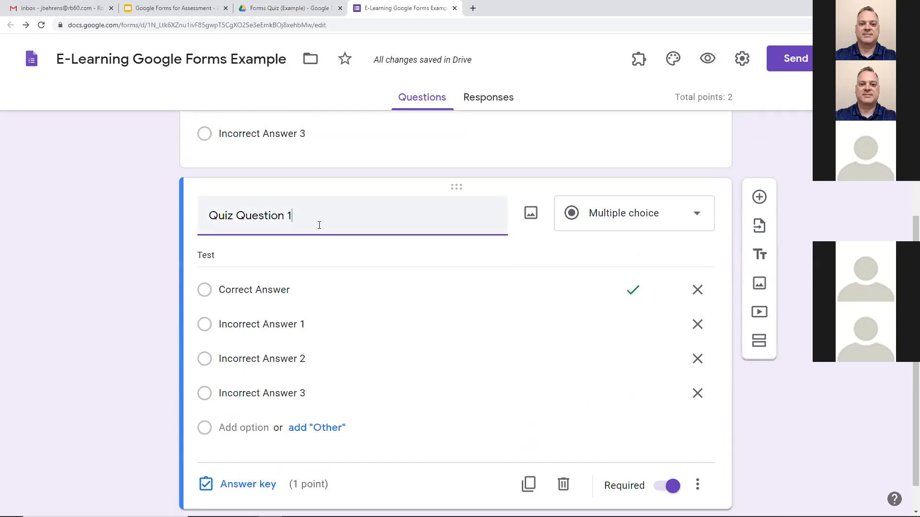
key(BackSpace)
text(2)
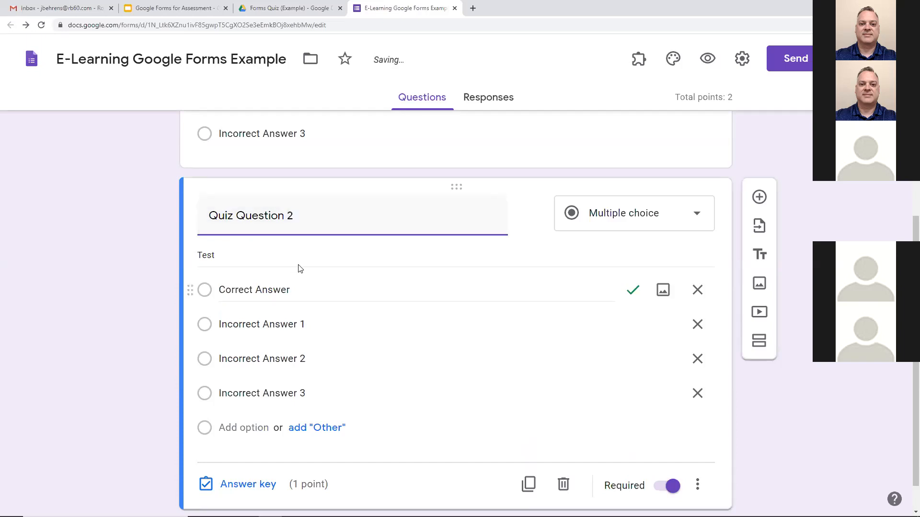
Rename the first two options of Quiz Question 2 to "Correct Answer 2" and "Incorrect Answer 1.2"
scroll(297, 269, down, 1)
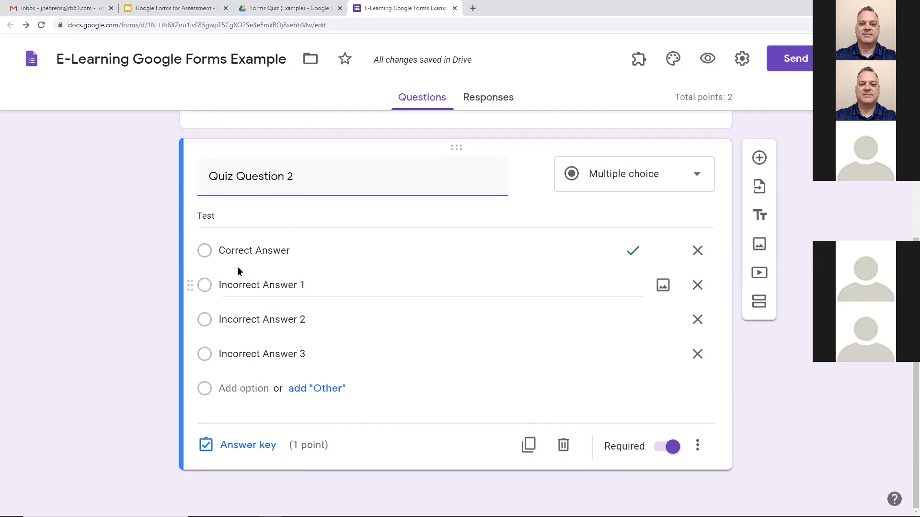
click(331, 253)
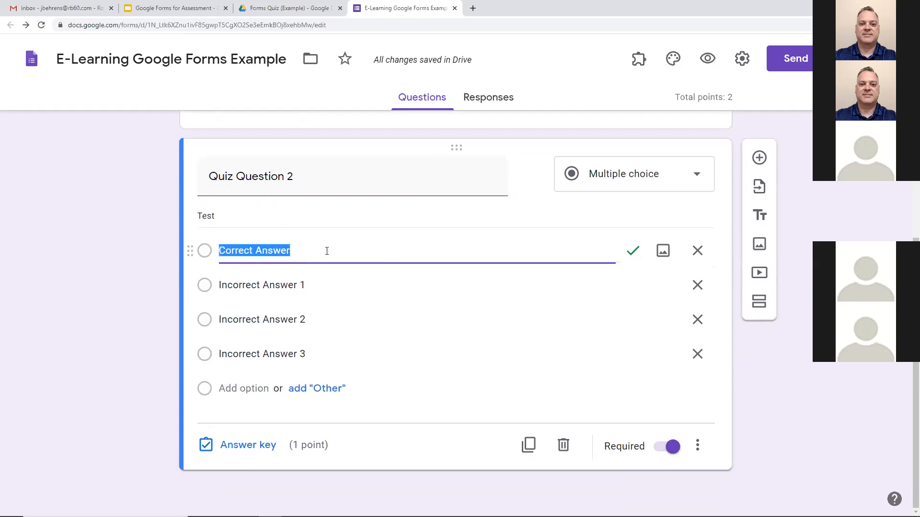
click(326, 251)
text(2)
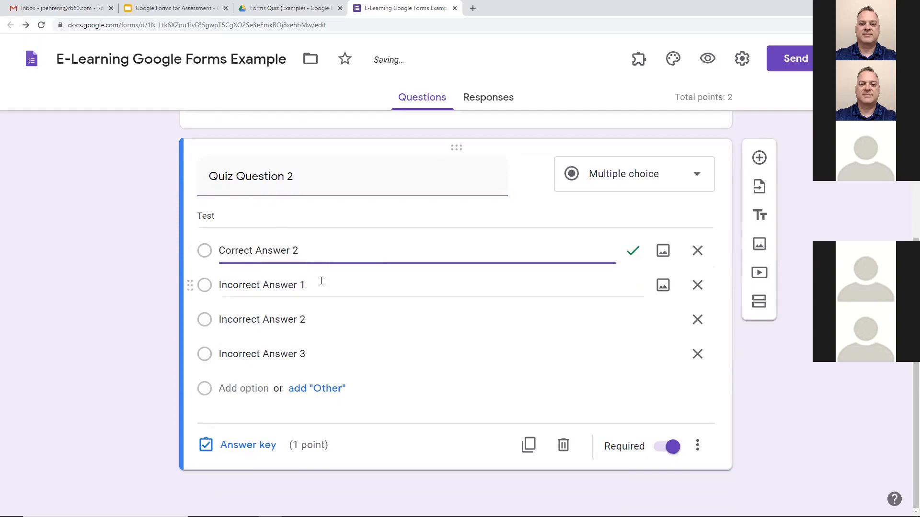
click(322, 285)
click(322, 284)
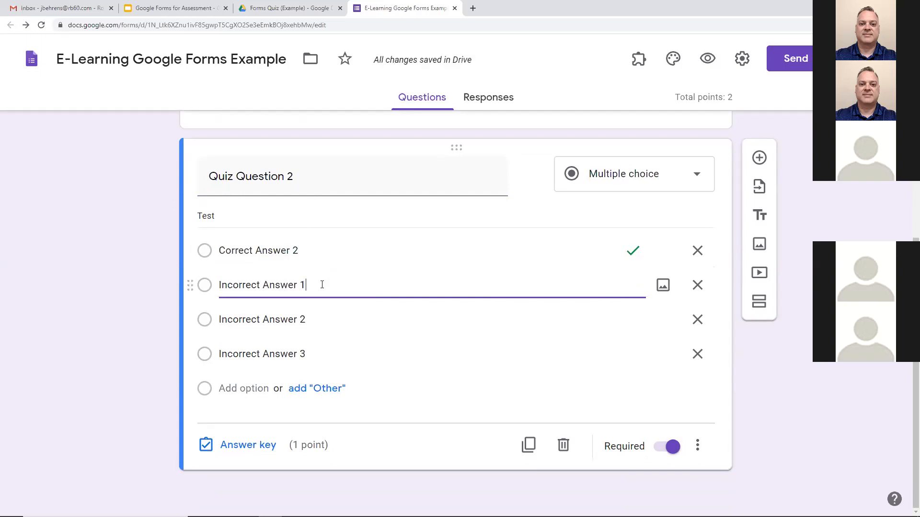
text(.2)
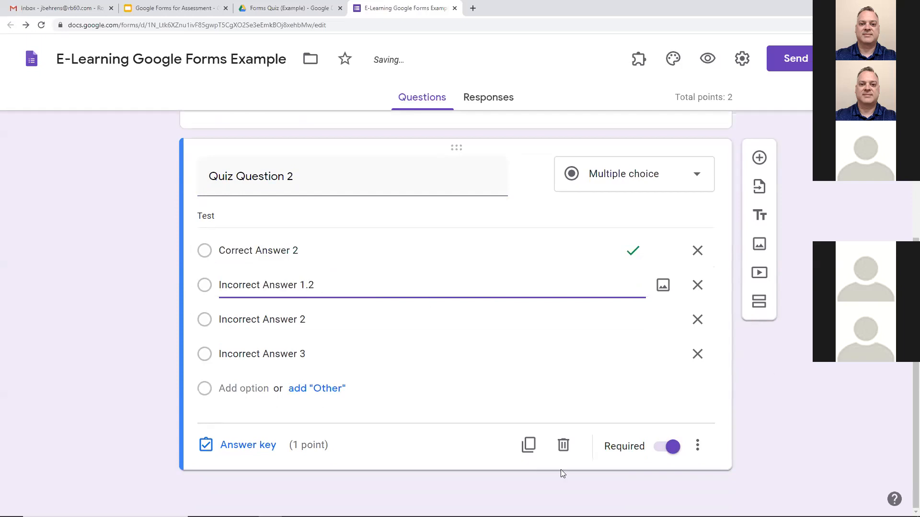
Compare the answer keys of Quiz Question 1 and Quiz Question 2, including points, correct option and incorrect-answer feedback
click(260, 451)
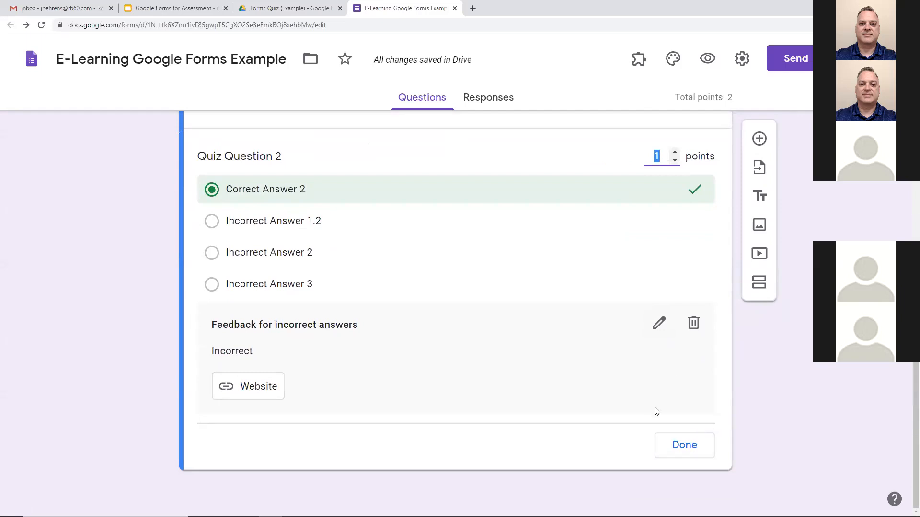
click(679, 444)
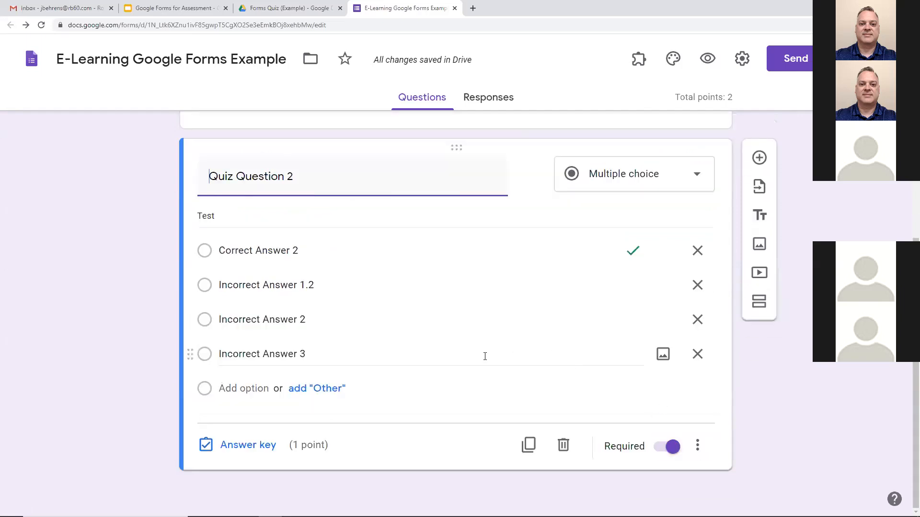
scroll(484, 356, up, 6)
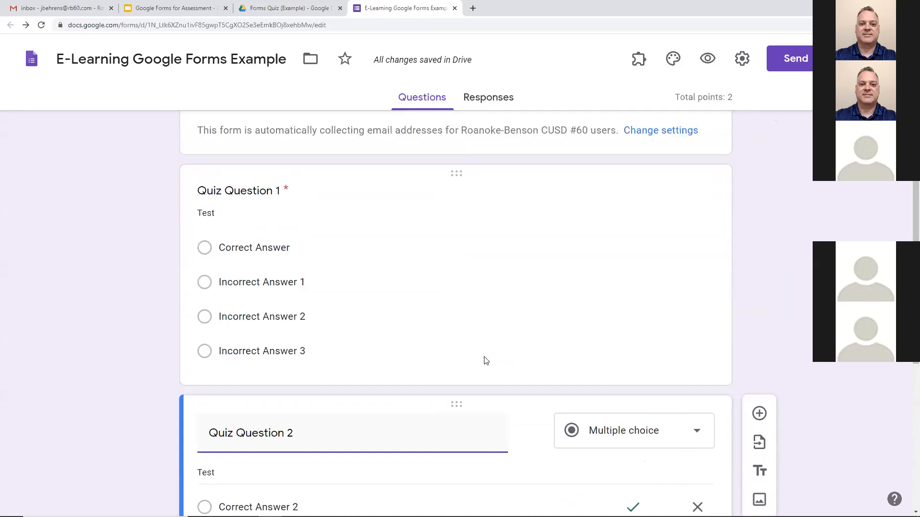
click(470, 246)
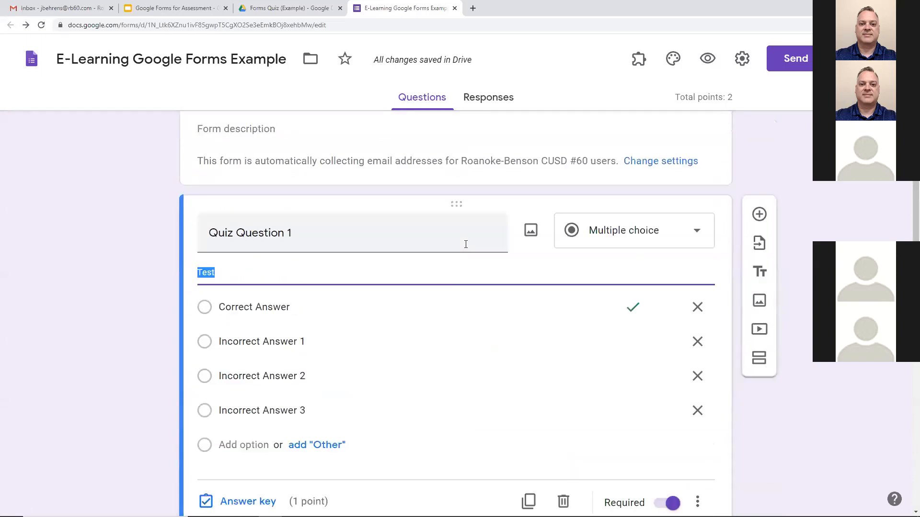
click(258, 453)
scroll(326, 390, down, 6)
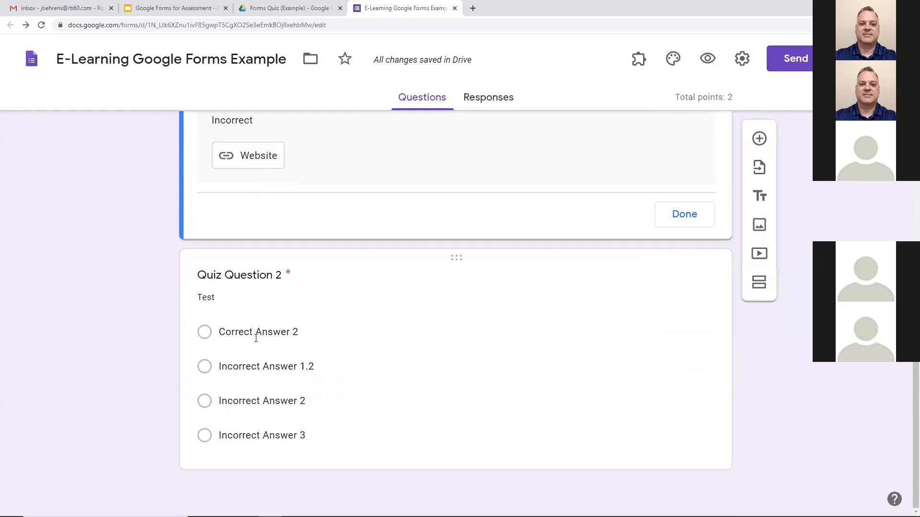
click(702, 224)
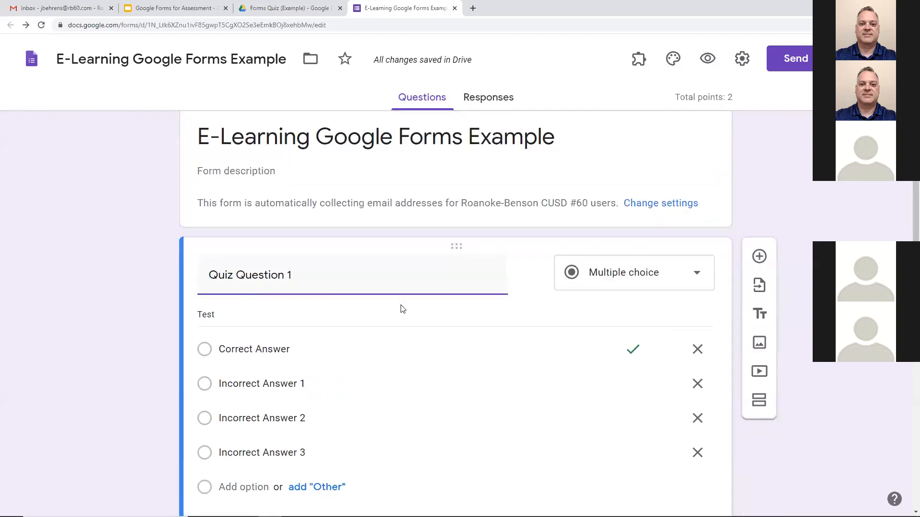
scroll(400, 308, down, 5)
scroll(401, 305, down, 1)
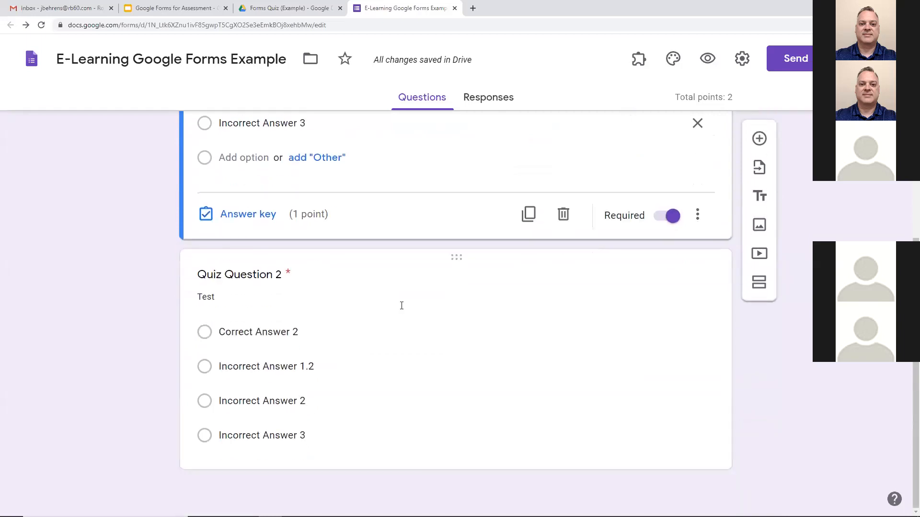
click(406, 348)
click(256, 444)
scroll(500, 339, down, 1)
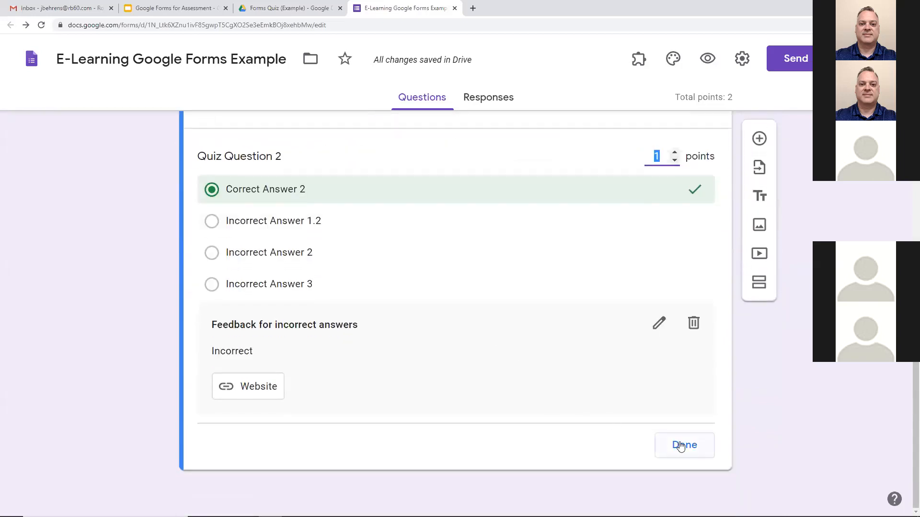
click(681, 446)
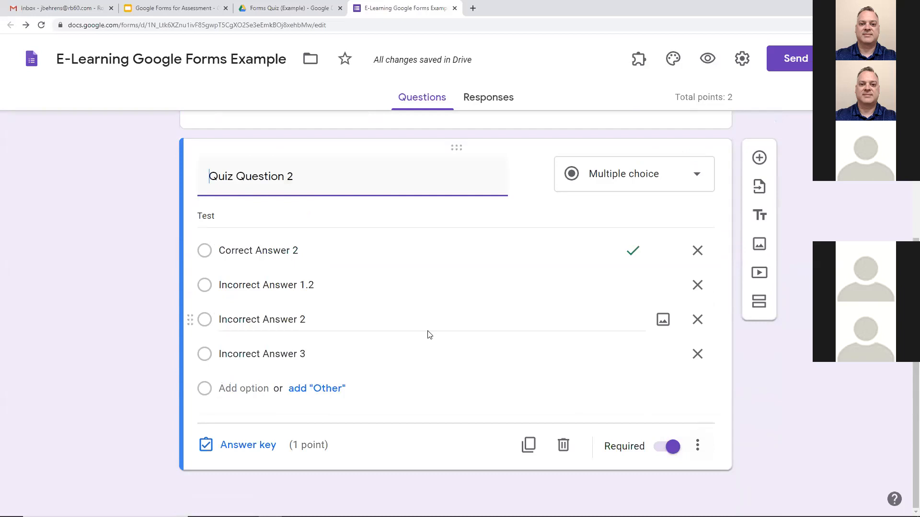
Duplicate Quiz Question 2 and retitle the copy "Quiz Question 3"
click(528, 445)
click(317, 313)
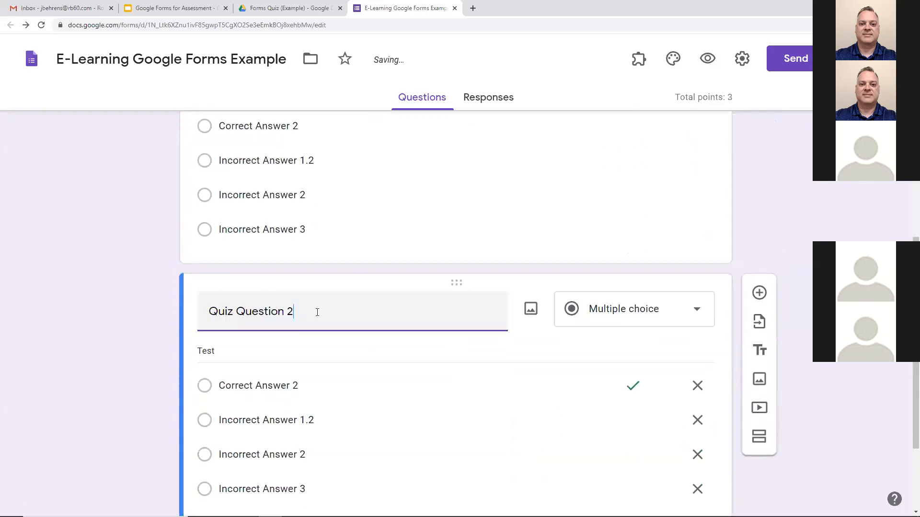
key(BackSpace)
text(3)
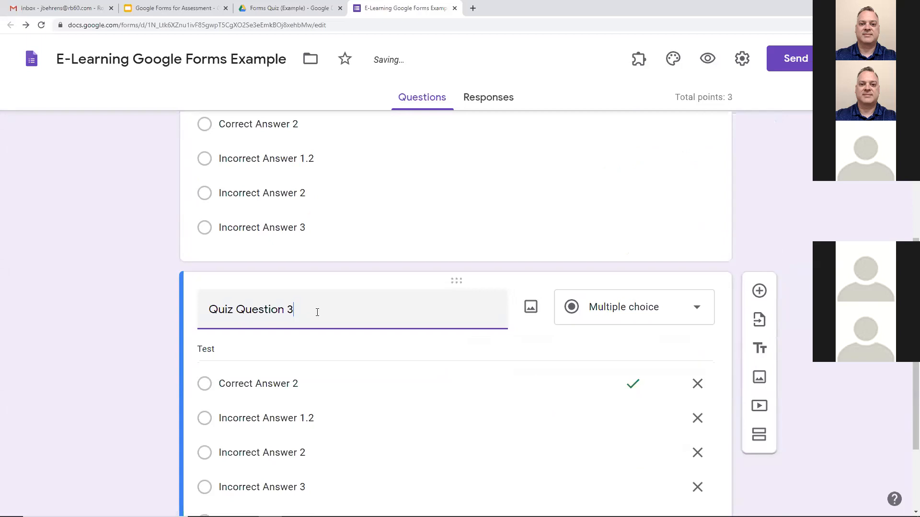
Rename the first two options of Quiz Question 3 to "Correct Answer 3" and "Incorrect Answer 1.3"
scroll(316, 310, down, 3)
click(309, 255)
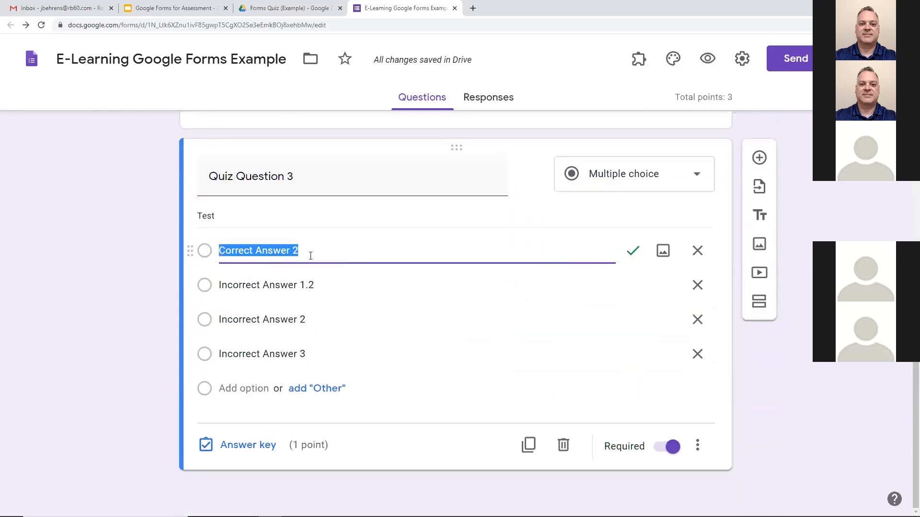
click(311, 256)
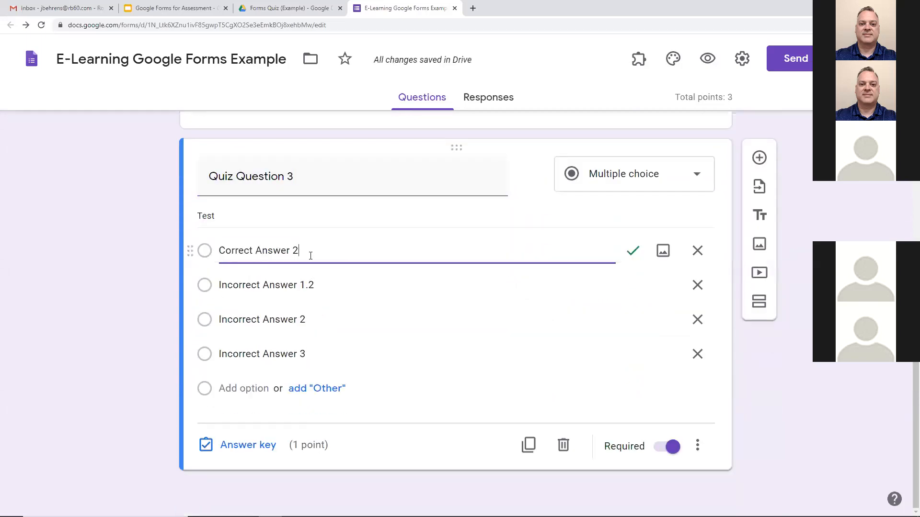
text(3)
click(321, 283)
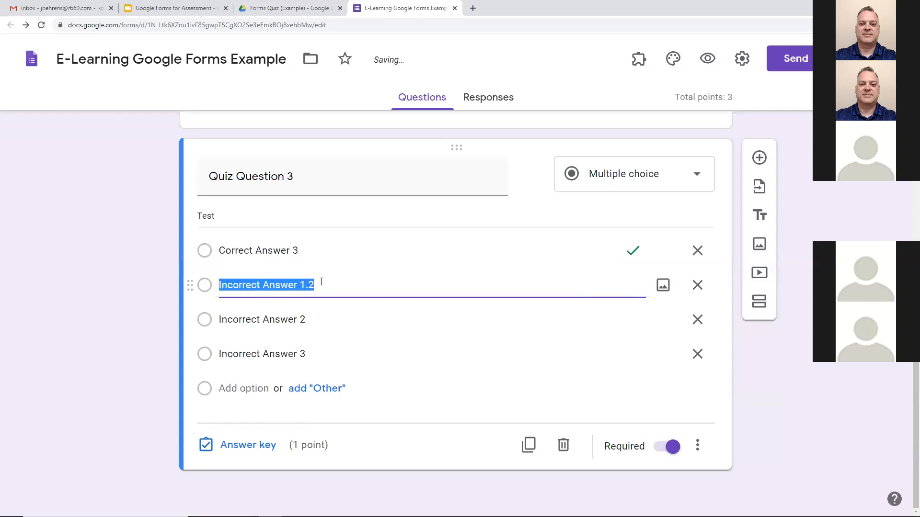
click(321, 283)
key(BackSpace)
text(3)
click(756, 365)
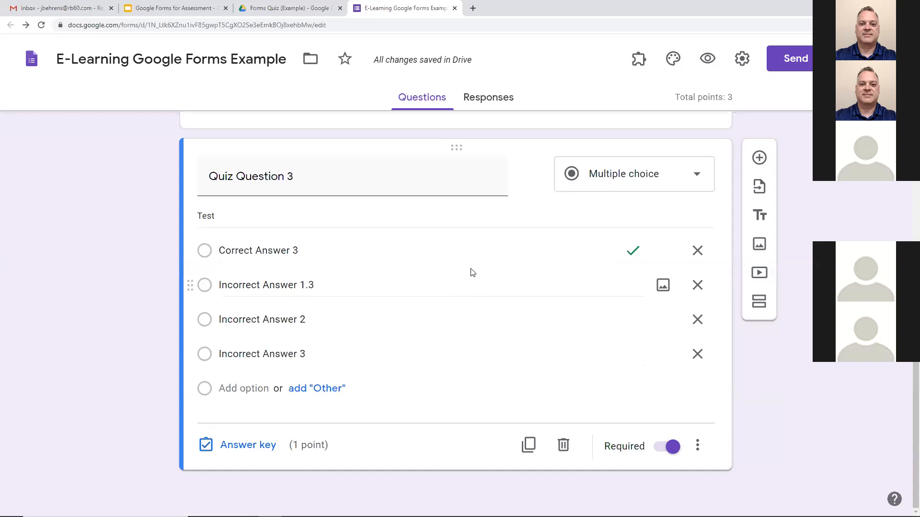
Preview the quiz and answer its three questions with "Correct Answer", "Incorrect Answer 1.2" and "Incorrect Answer 1.3"
click(708, 59)
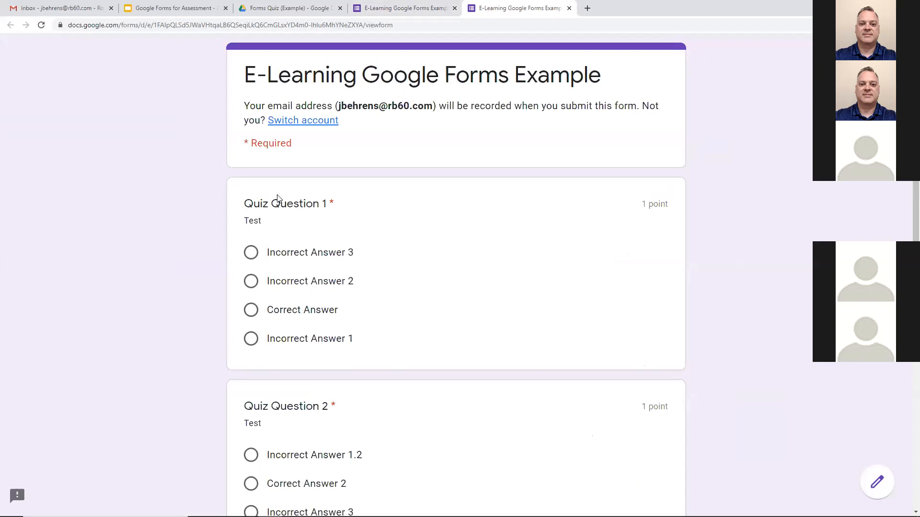
scroll(214, 204, down, 2)
click(248, 212)
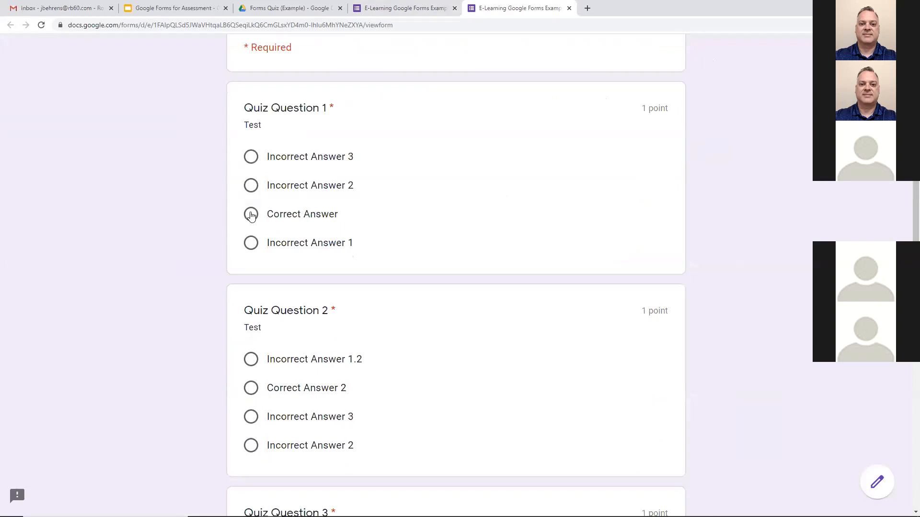
scroll(195, 206, down, 4)
click(250, 167)
scroll(211, 192, down, 3)
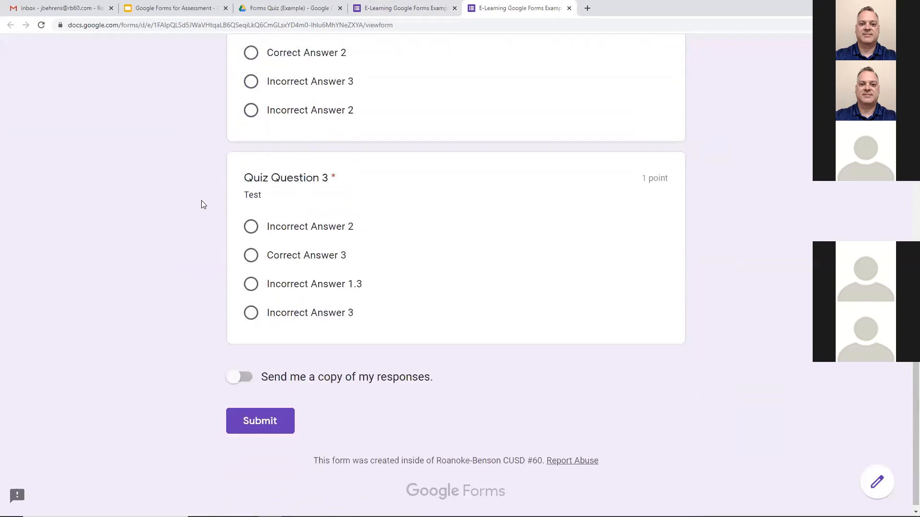
click(253, 283)
scroll(285, 206, up, 1)
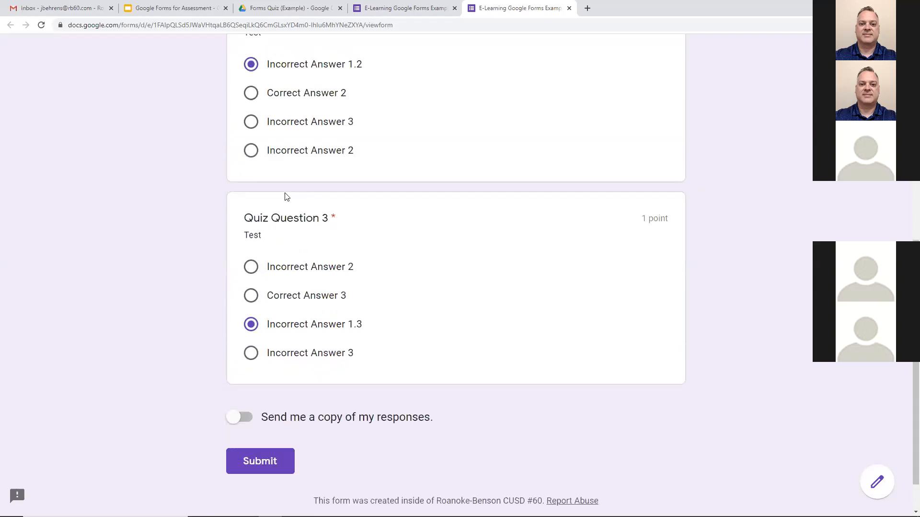
Check the selected answers of all three quiz questions and submit the response
scroll(318, 252, up, 8)
scroll(324, 234, down, 7)
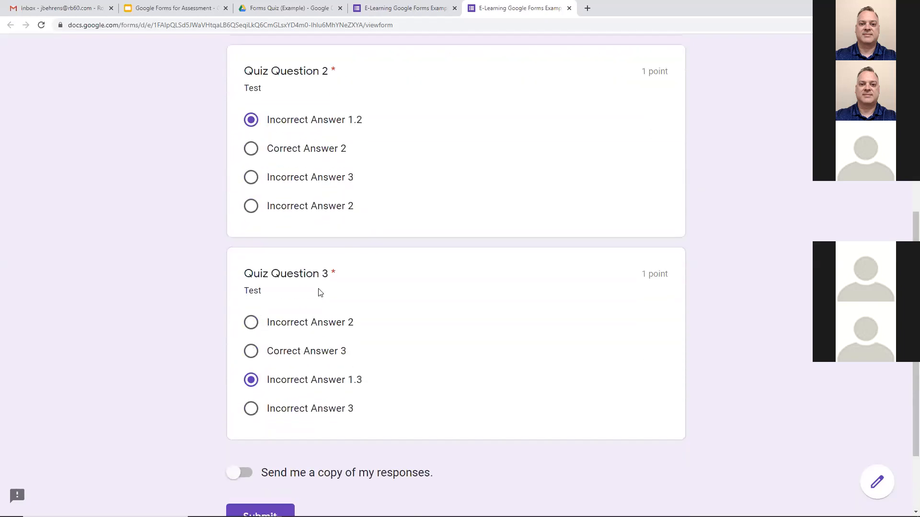
scroll(320, 292, down, 2)
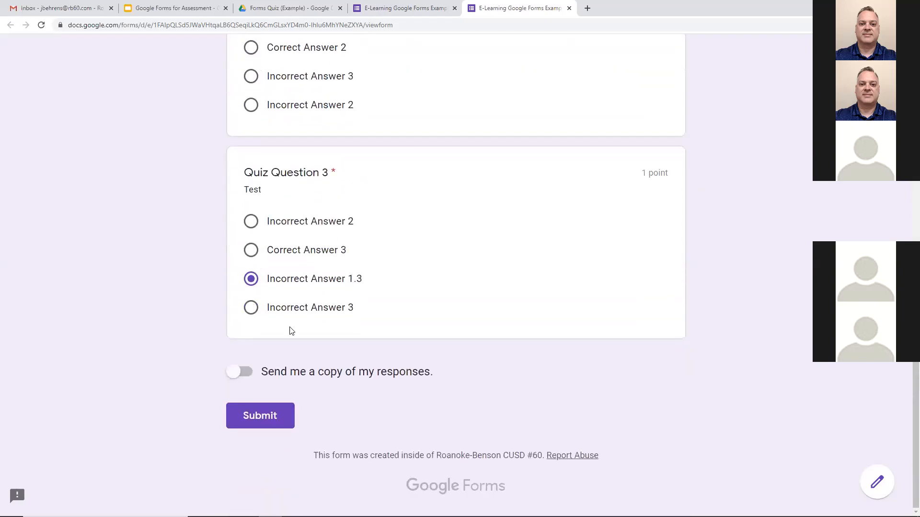
click(274, 416)
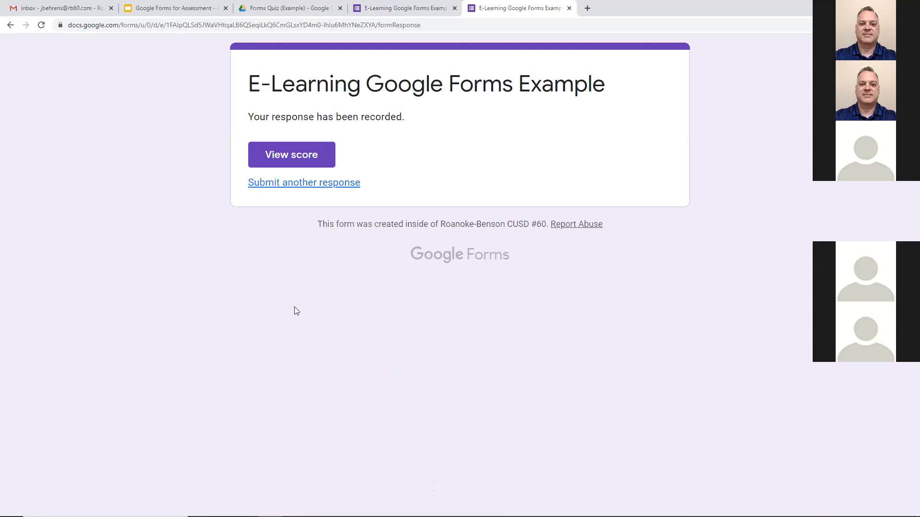
View the submitted quiz's score, examine each question's marking, correct answer and feedback, and close the results and preview pages
click(289, 169)
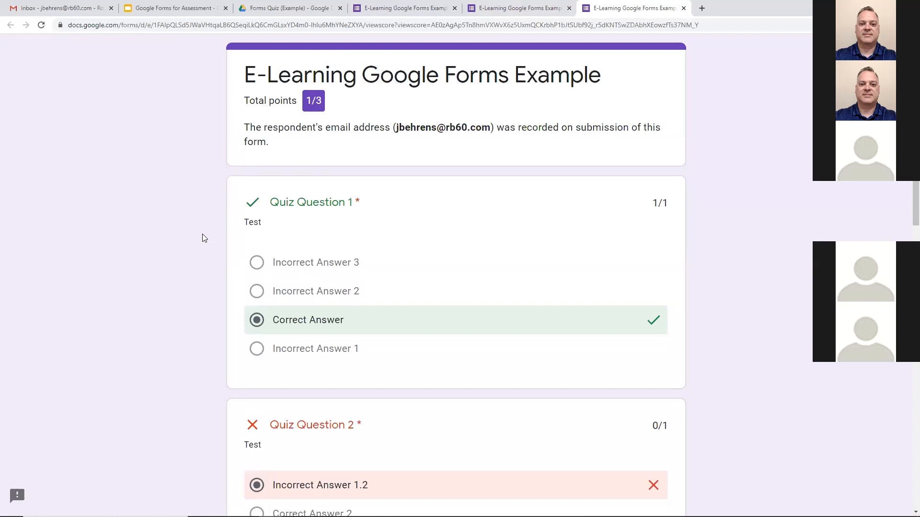
scroll(206, 229, down, 1)
scroll(205, 220, up, 1)
scroll(178, 210, down, 7)
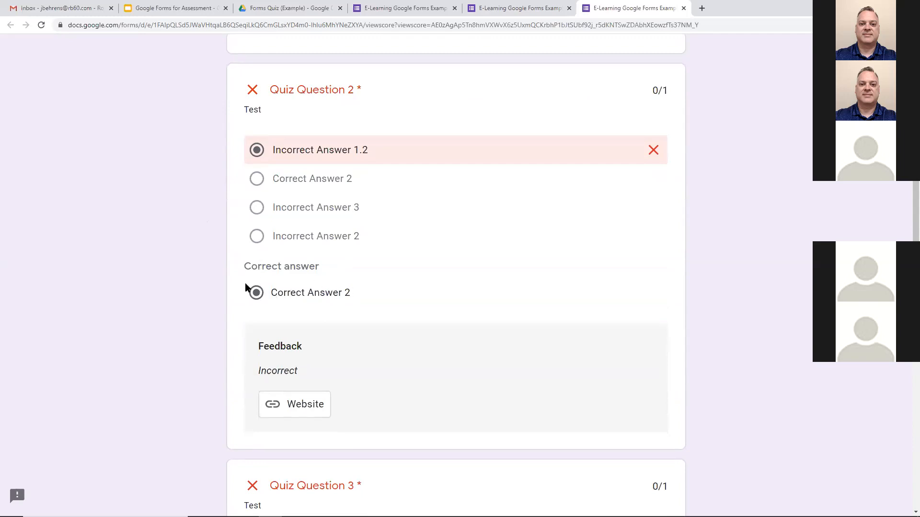
scroll(297, 279, down, 3)
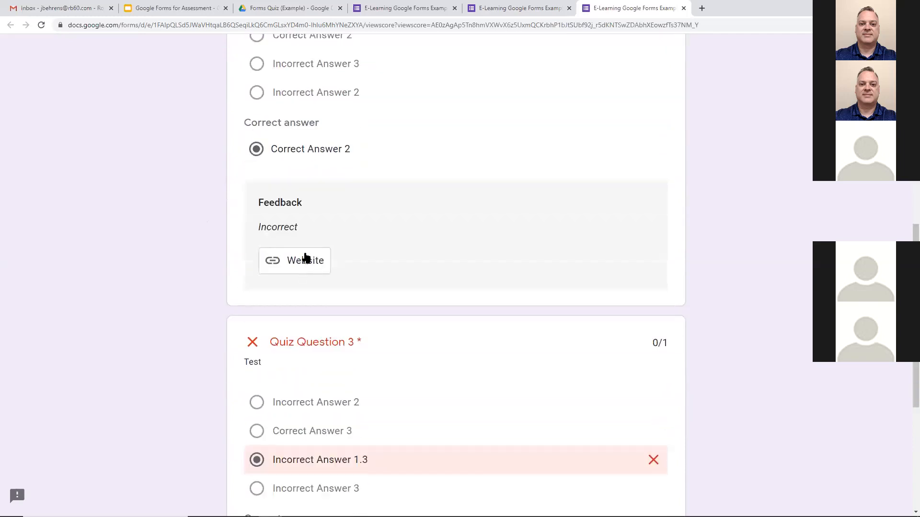
scroll(205, 264, down, 3)
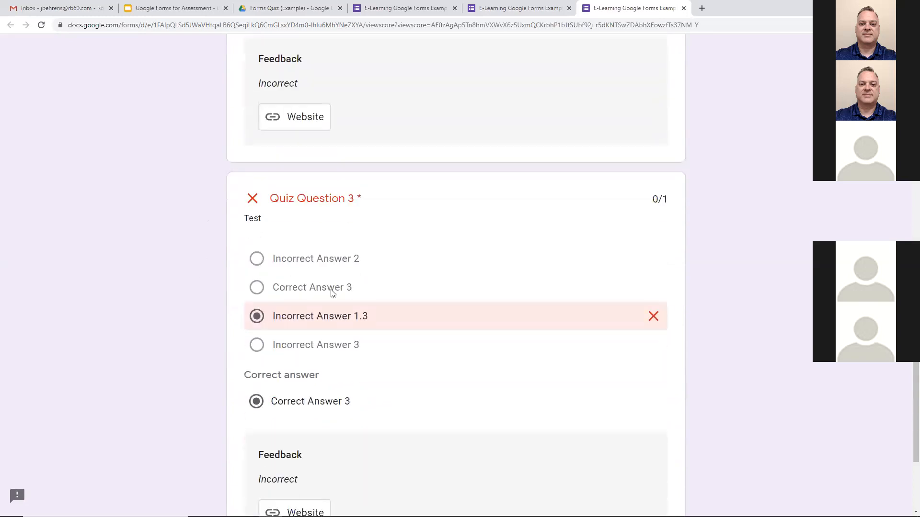
scroll(307, 268, down, 2)
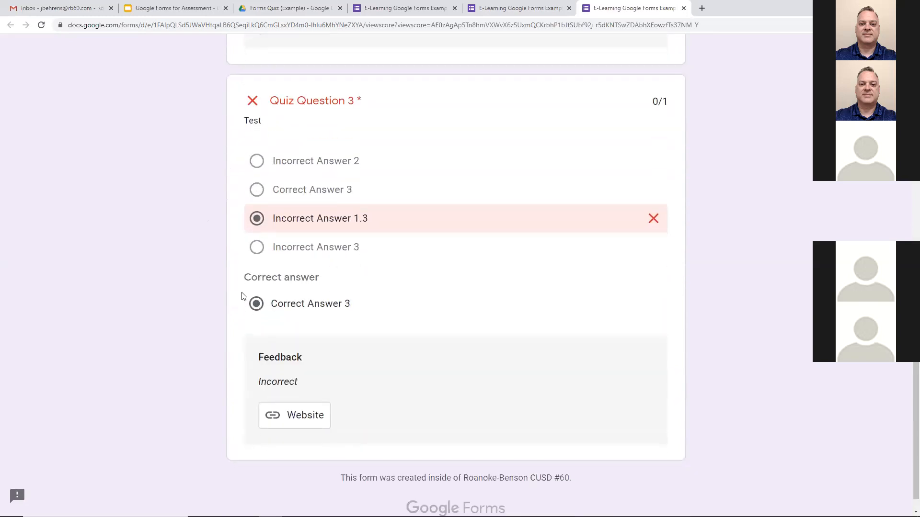
scroll(242, 296, down, 1)
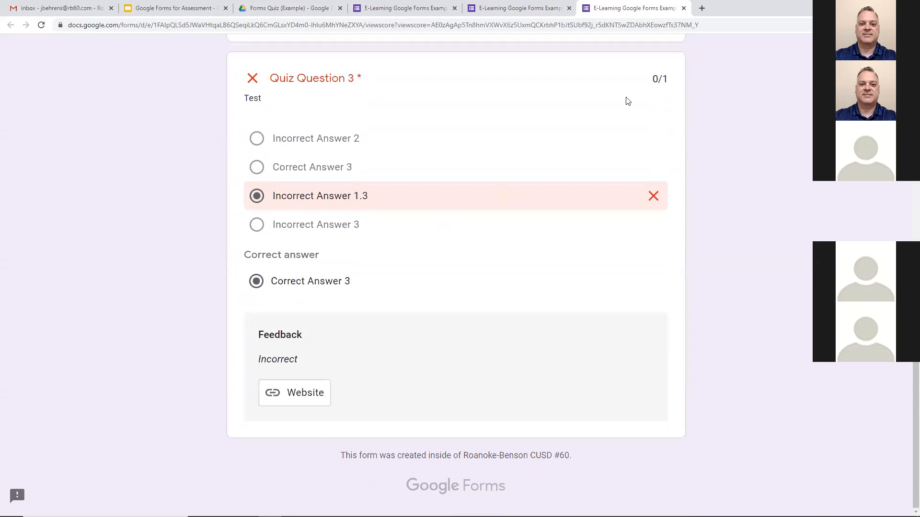
click(684, 8)
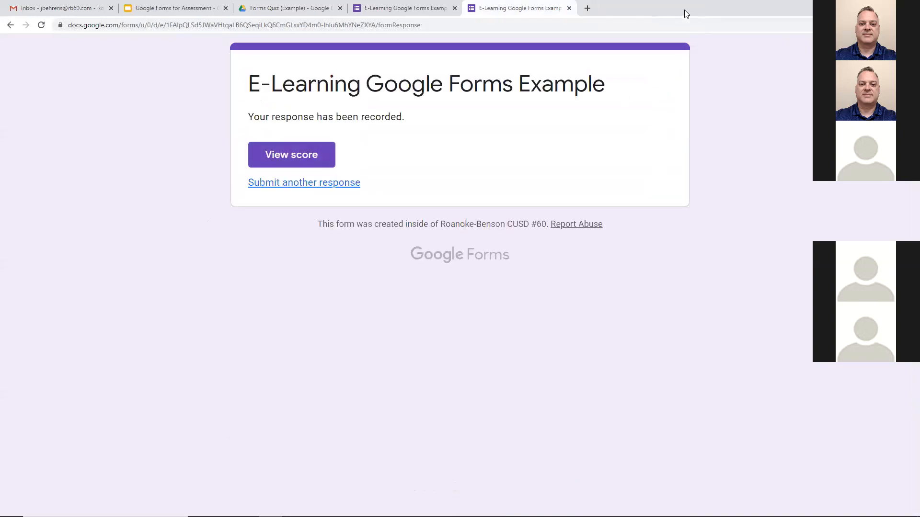
click(569, 8)
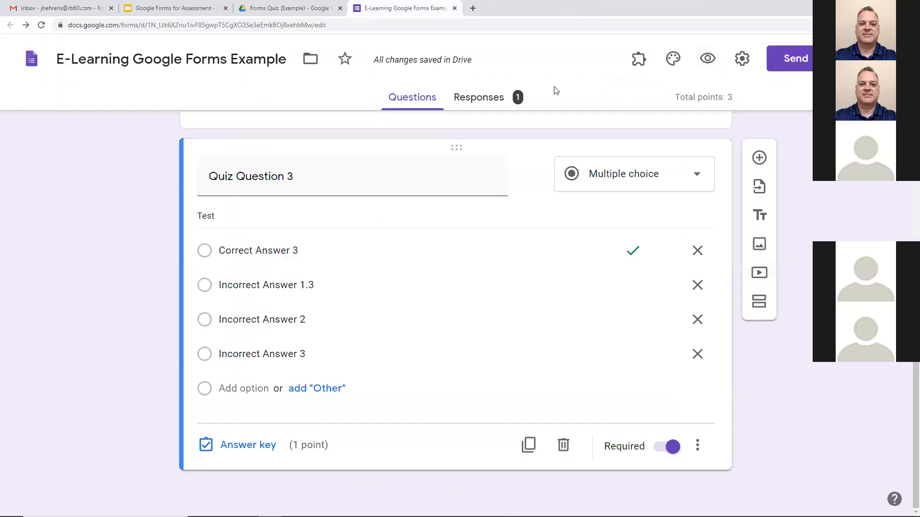
Examine the form's response summary, including insights, frequently missed questions, scores and the answer chart of each question
click(519, 99)
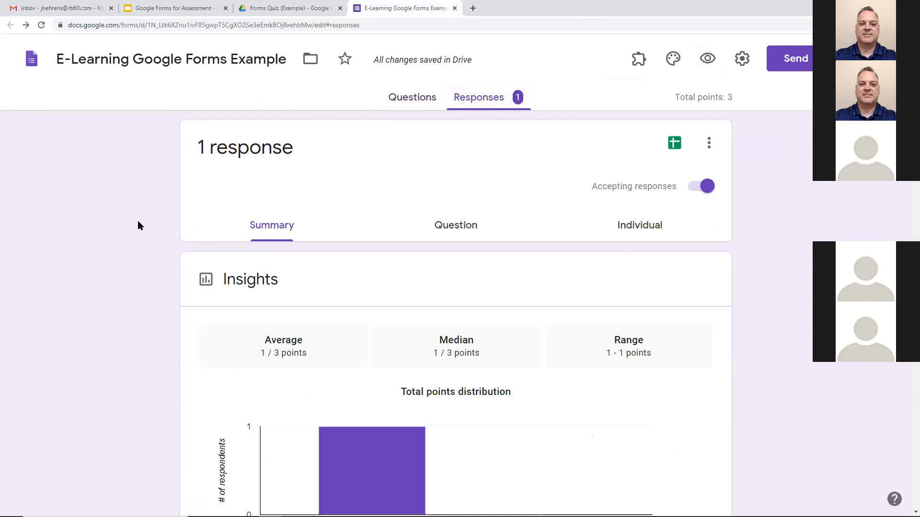
scroll(139, 225, down, 4)
scroll(139, 225, down, 2)
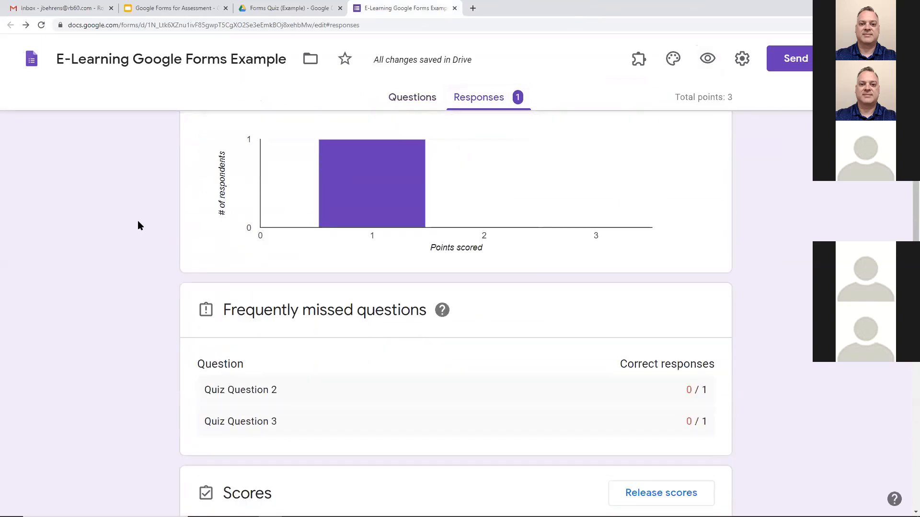
scroll(139, 225, down, 2)
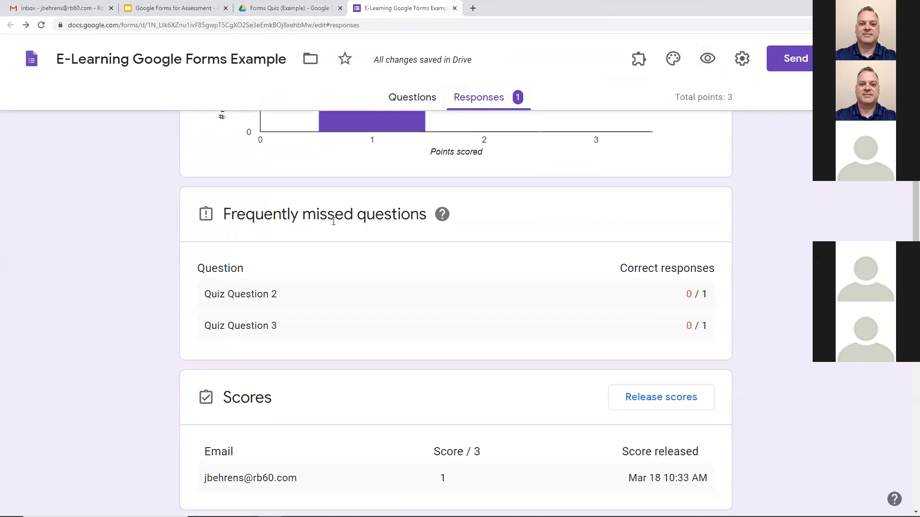
scroll(162, 227, down, 4)
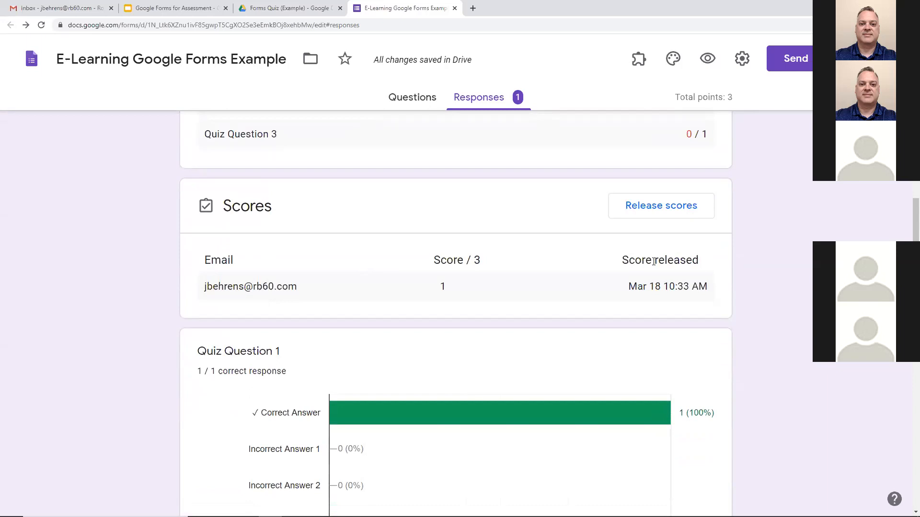
scroll(120, 271, down, 3)
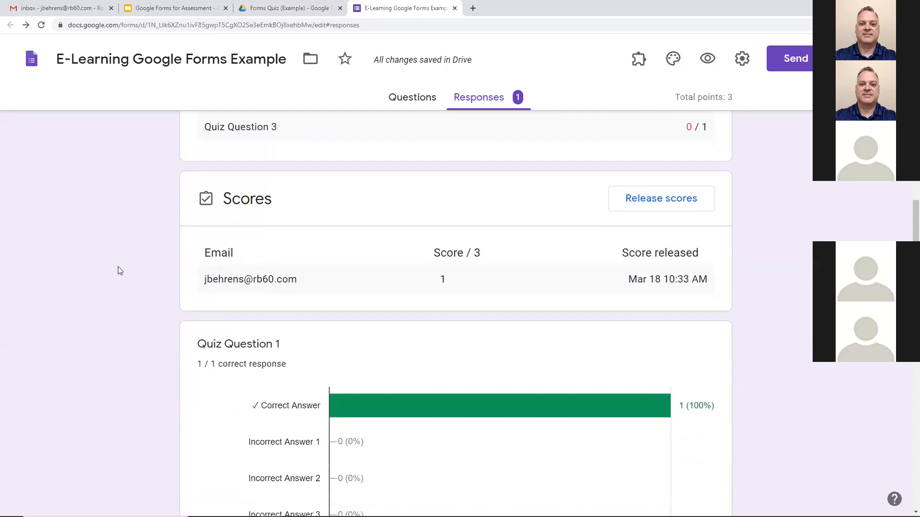
scroll(120, 271, down, 2)
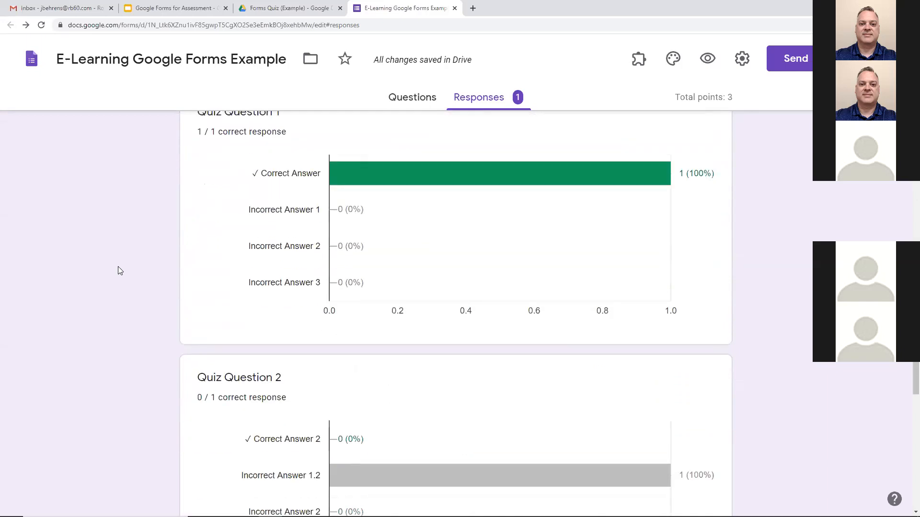
scroll(120, 271, down, 5)
scroll(119, 272, down, 4)
View the options for releasing scores to respondents and cancel without sending any emails
scroll(119, 271, up, 6)
scroll(119, 271, up, 9)
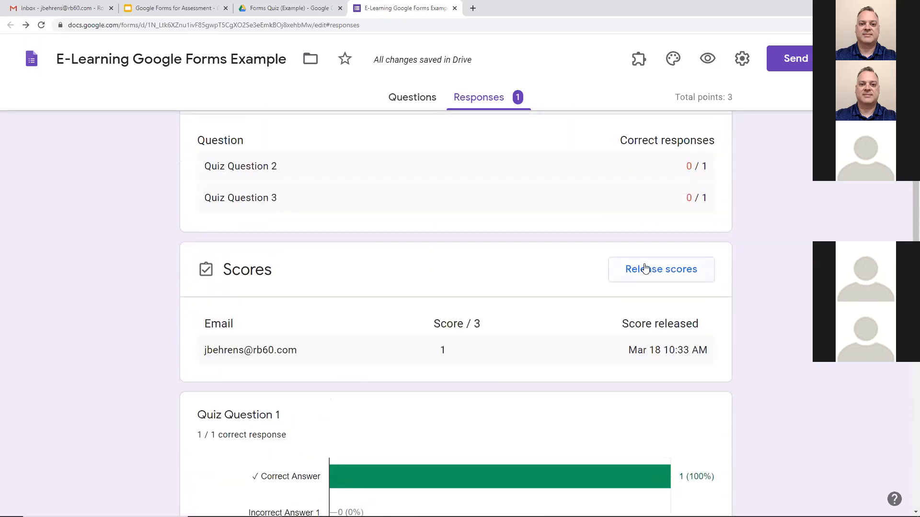
click(645, 269)
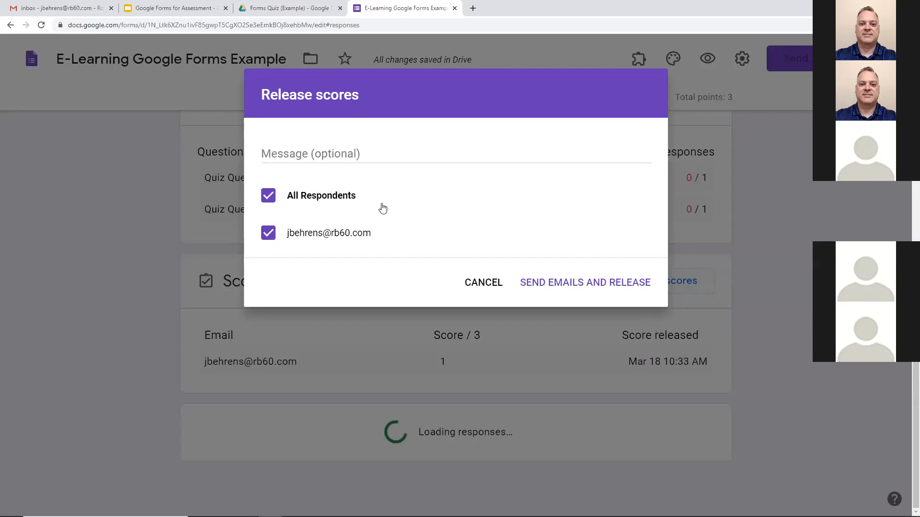
click(482, 282)
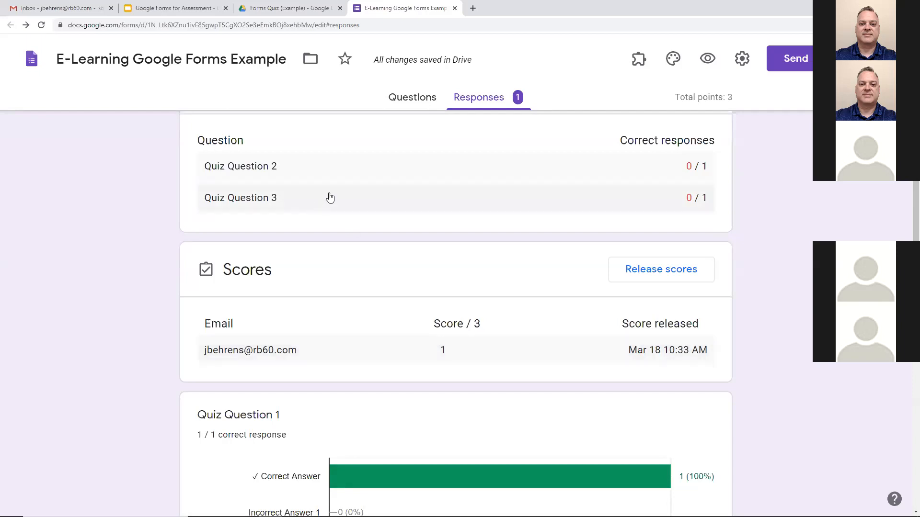
Close the form, enlarge the Forms Quiz (Example) folder view in Google Drive and open the "(Auto) E-Learning Example Quiz" form
click(455, 8)
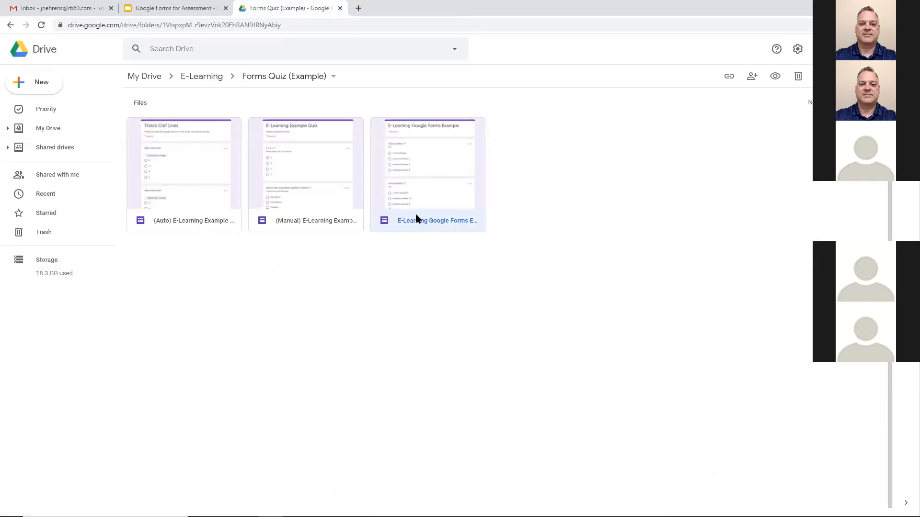
key(ctrl+plus)
key(ctrl+plus)
key(ctrl+plus)
key(ctrl+plus)
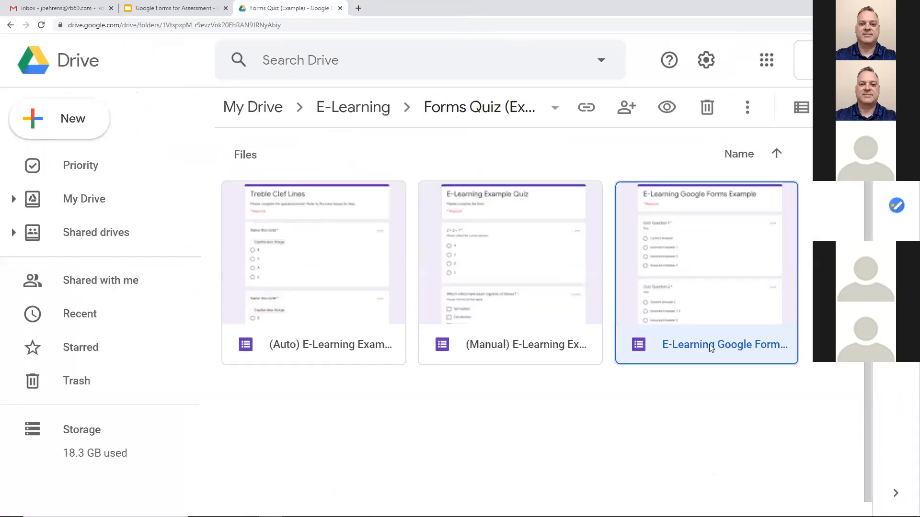
double_click(337, 347)
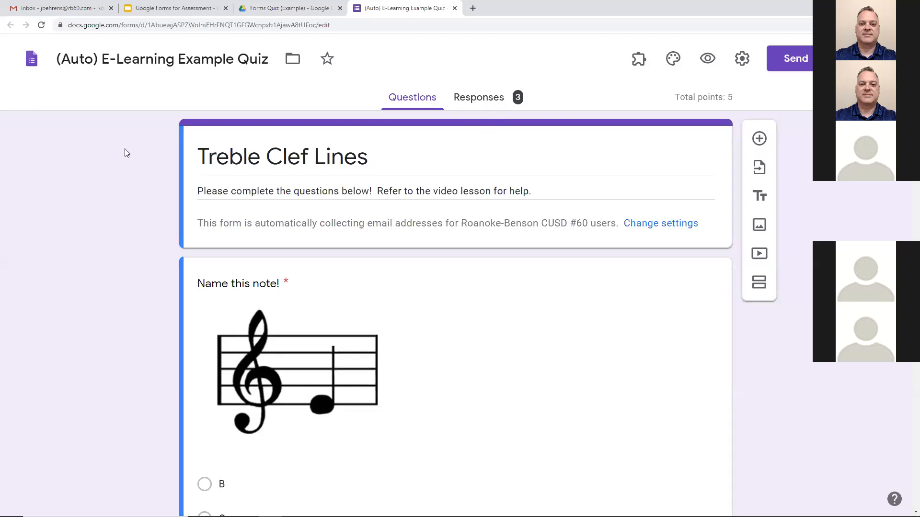
Look at the available image sources for the first "Name this note!" question without inserting an image
scroll(126, 153, down, 3)
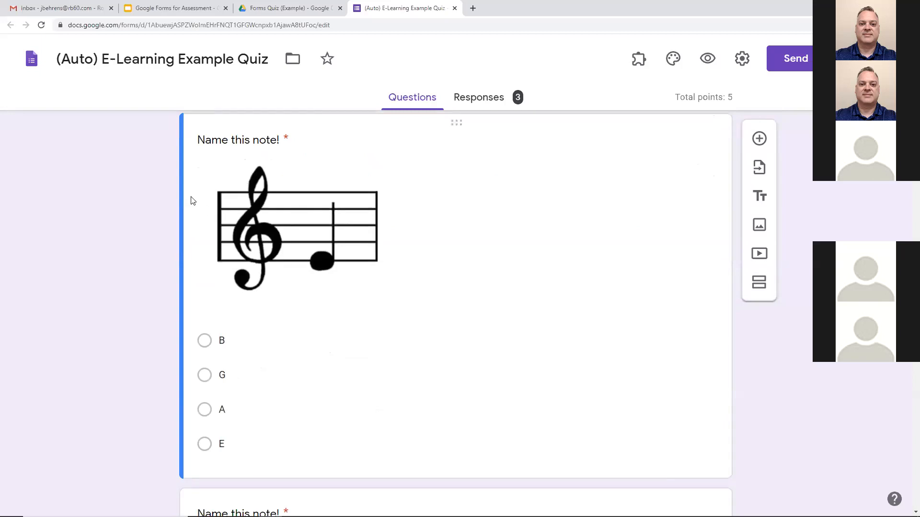
click(276, 216)
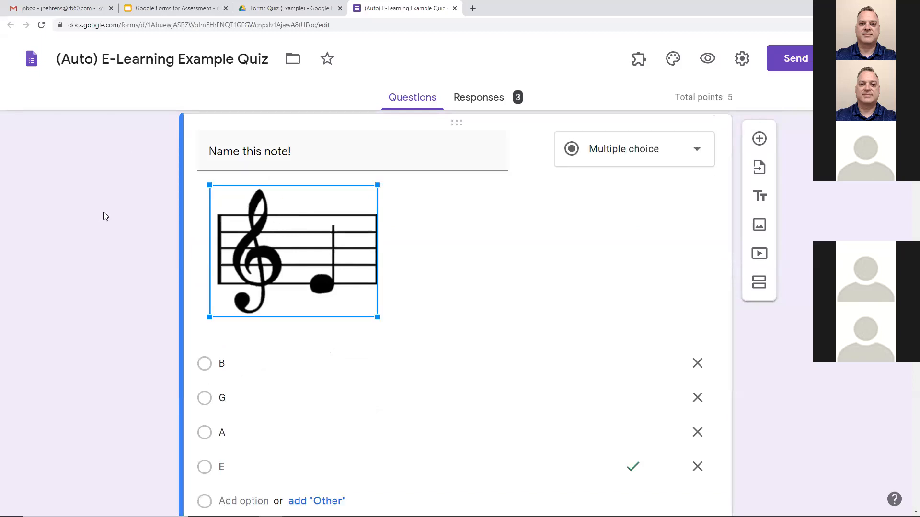
click(475, 232)
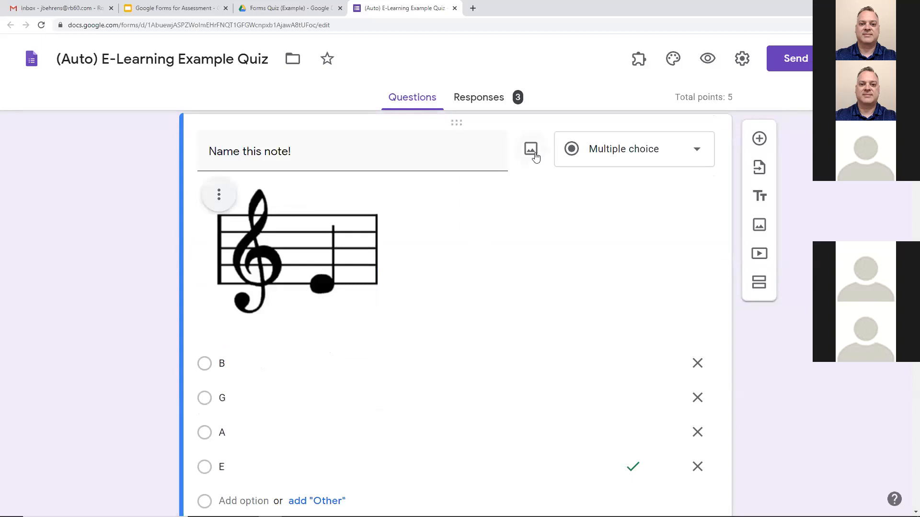
click(534, 154)
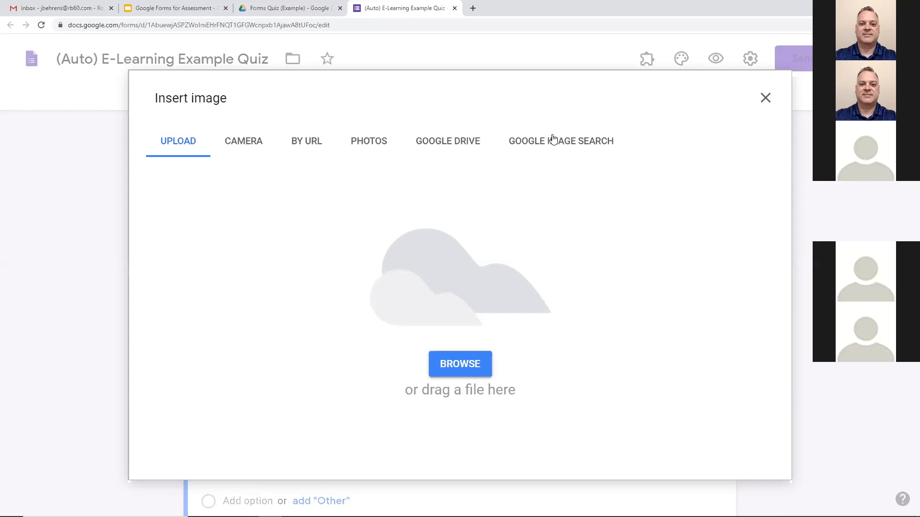
click(765, 100)
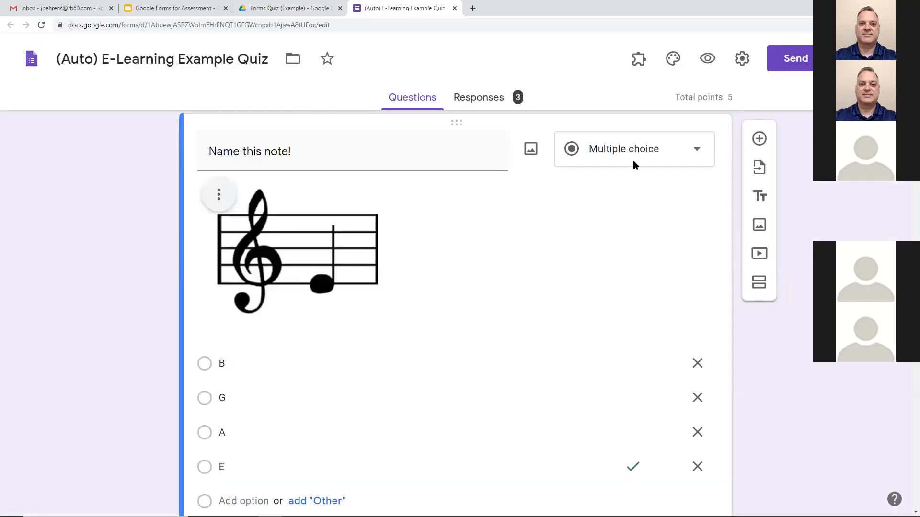
Center-align the treble clef image in the first "Name this note!" question
click(218, 194)
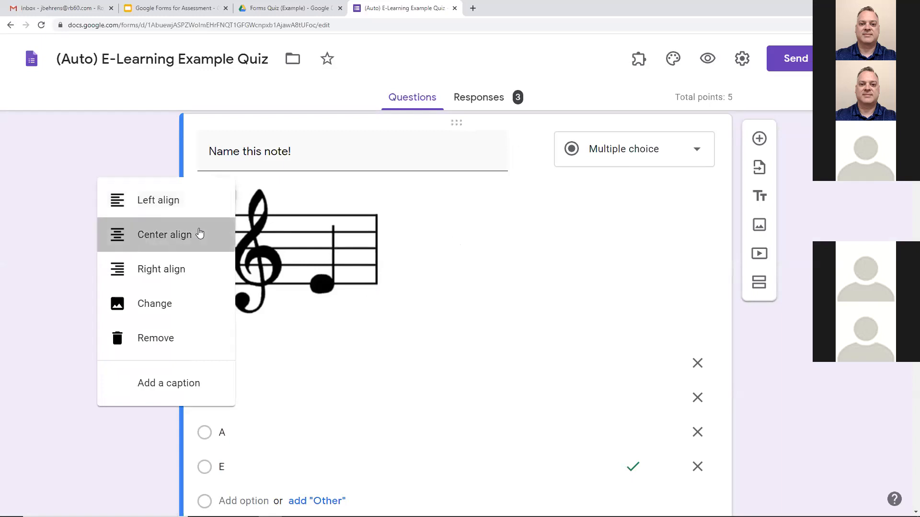
click(200, 234)
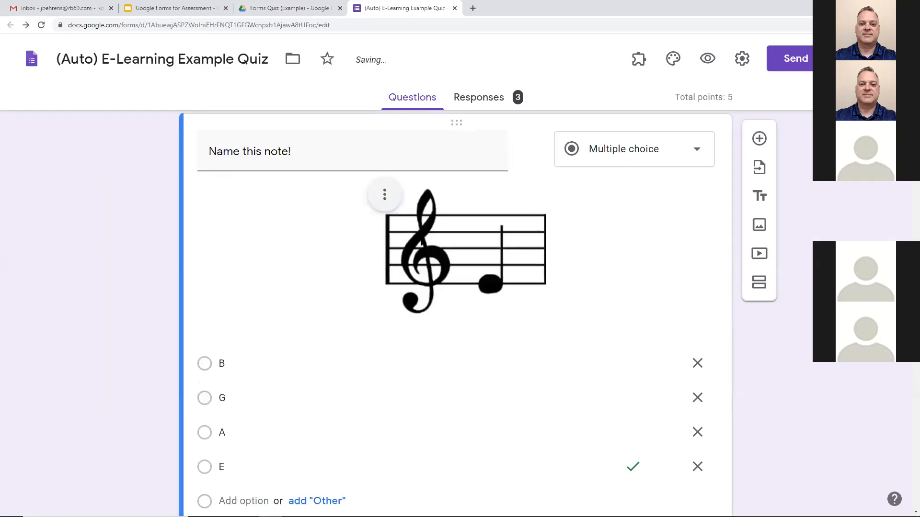
click(404, 262)
click(127, 257)
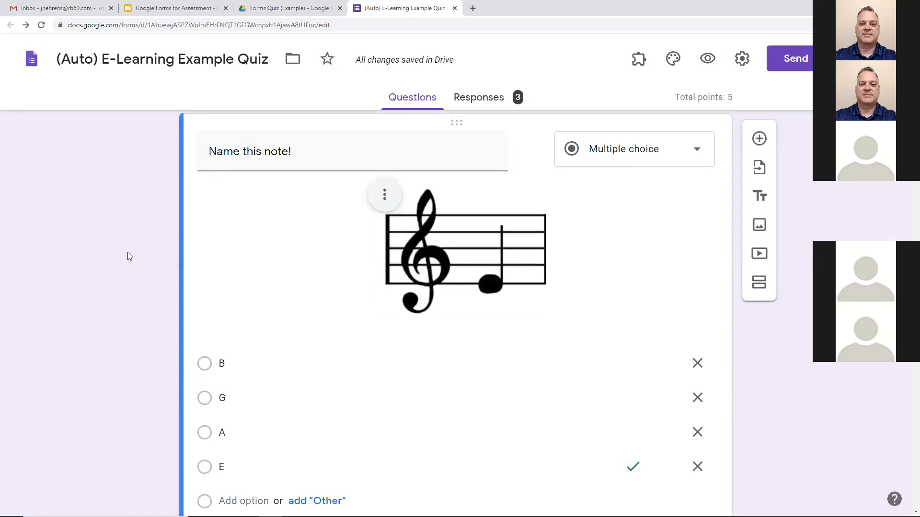
Look through the "Name this note!" questions and examine the marked correct answer of the second one
scroll(128, 256, down, 3)
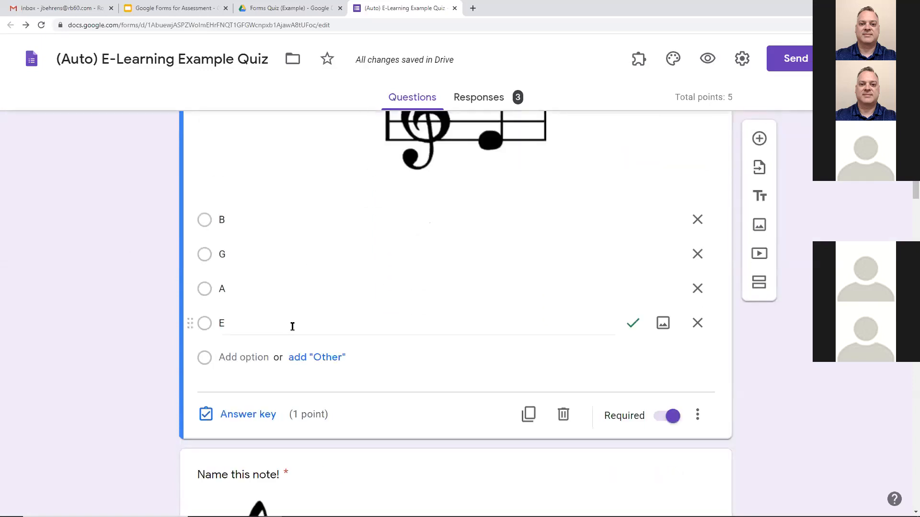
scroll(343, 325, down, 2)
scroll(343, 326, down, 2)
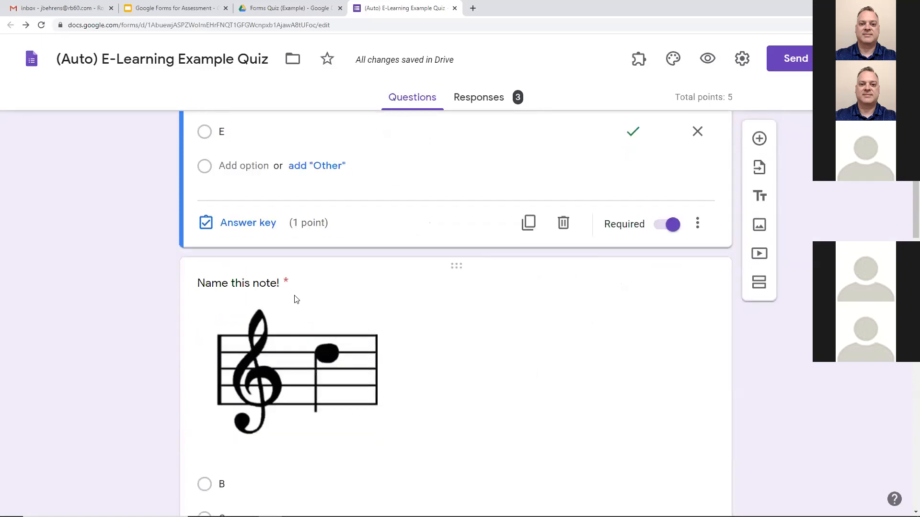
scroll(451, 273, down, 3)
scroll(450, 273, down, 3)
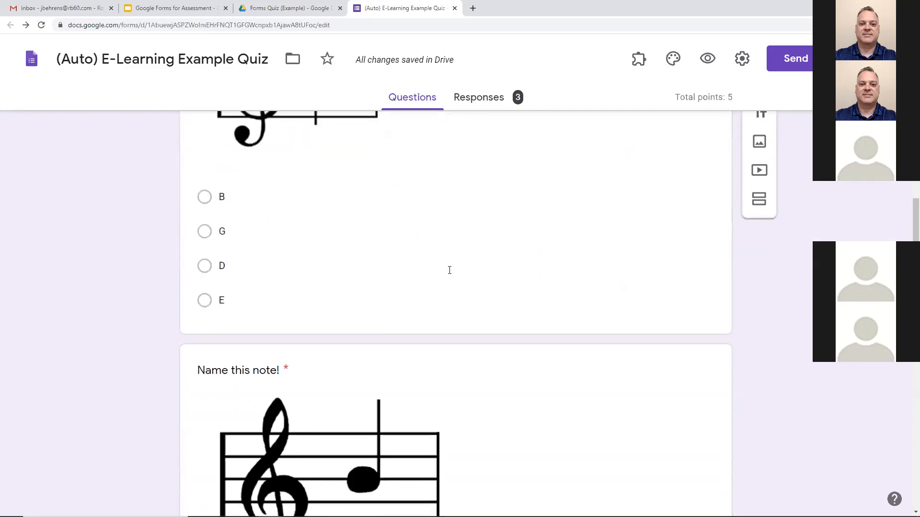
scroll(450, 271, down, 10)
click(419, 283)
scroll(420, 284, down, 6)
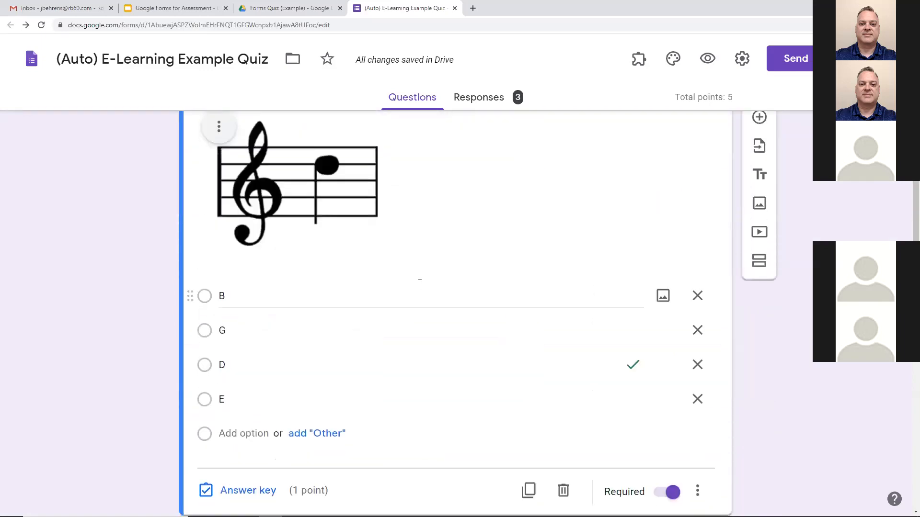
Review the quiz's response summary, including the points distribution and the individual scores table
click(496, 100)
scroll(298, 272, down, 8)
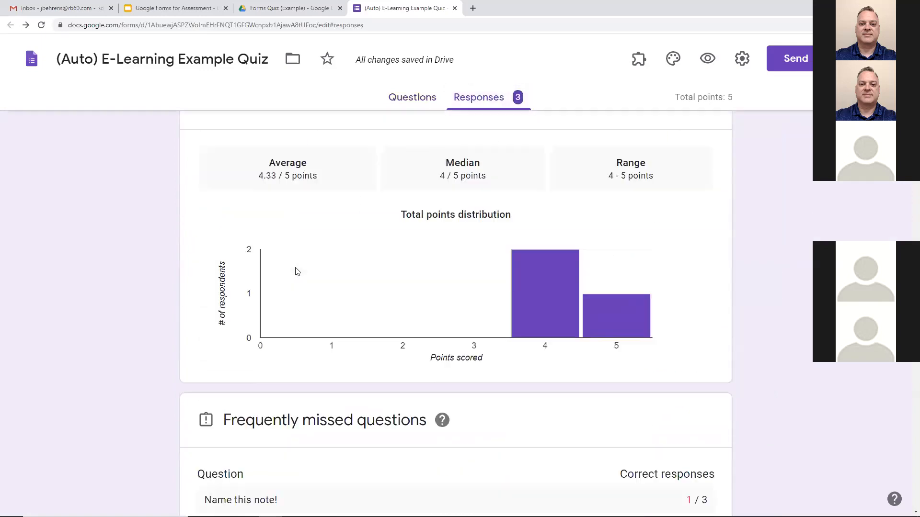
scroll(296, 271, down, 4)
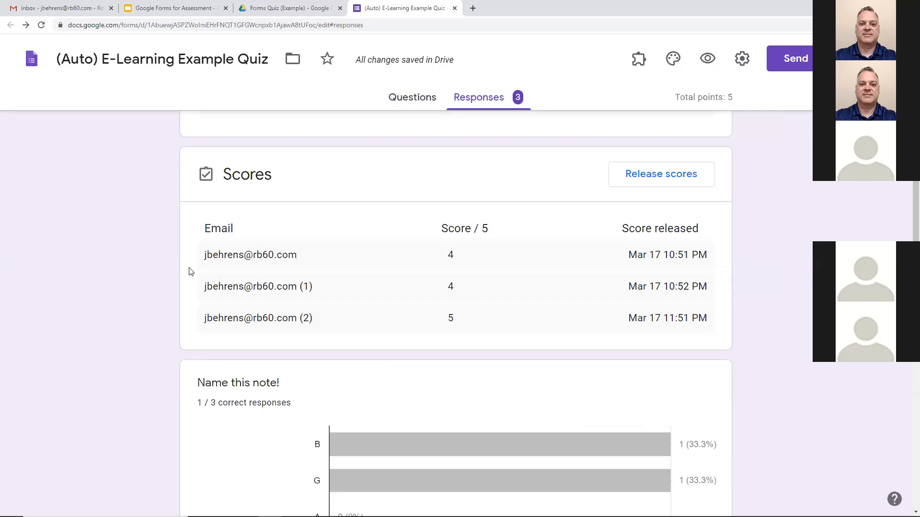
Close the form, open "(Manual) E-Learning Example Quiz" from the Drive folder and examine the answer options of the "2 + 2 = ?" question
click(455, 9)
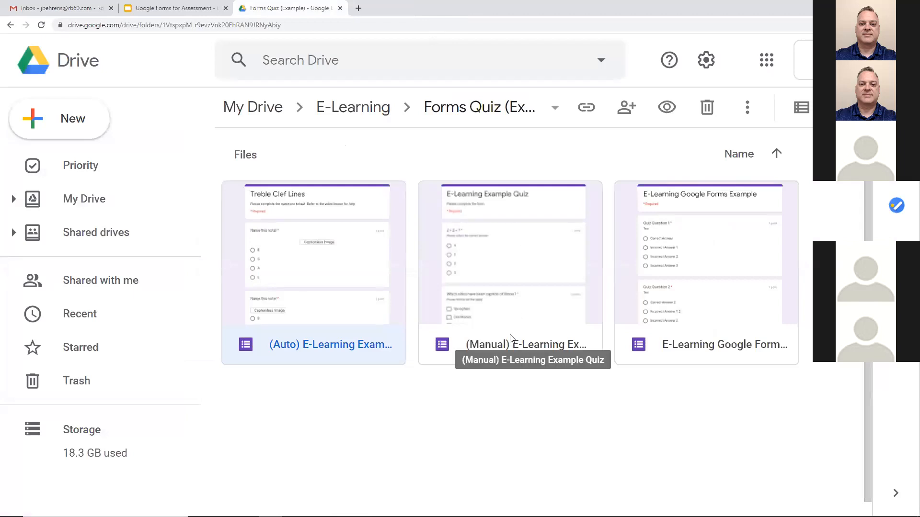
double_click(510, 306)
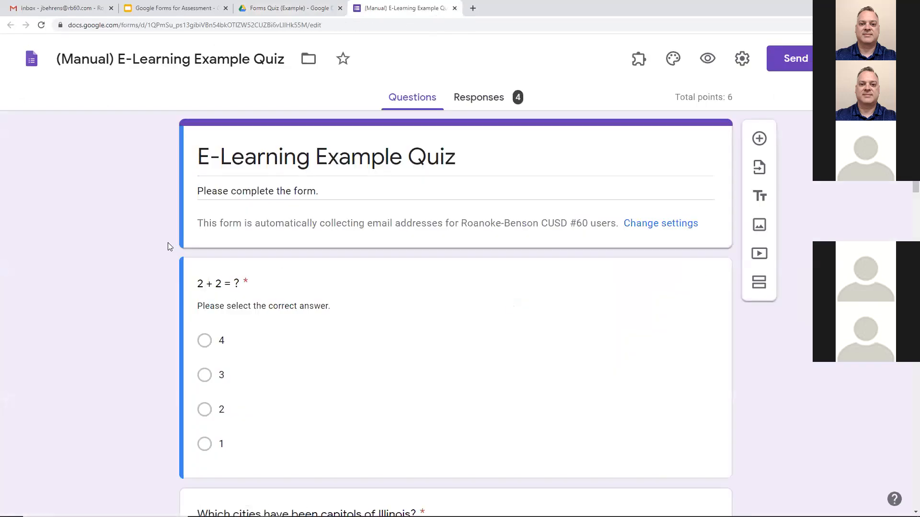
scroll(168, 246, down, 3)
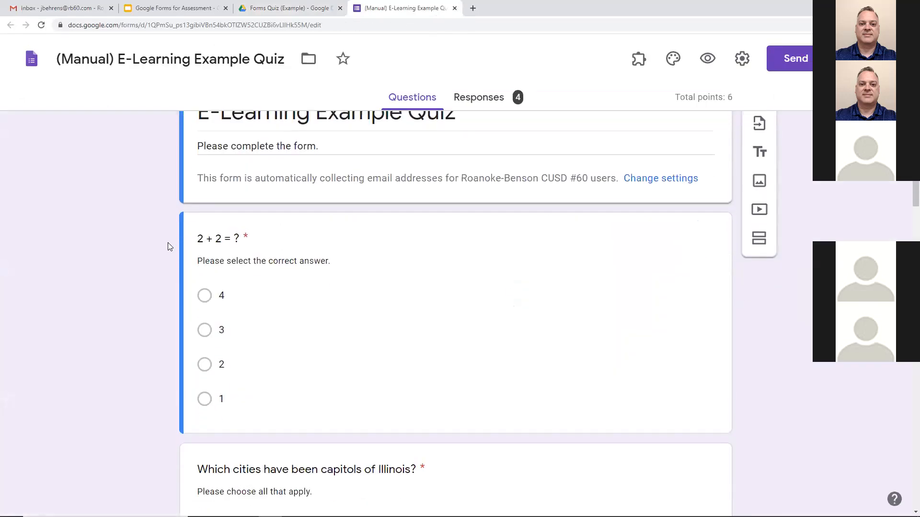
click(222, 278)
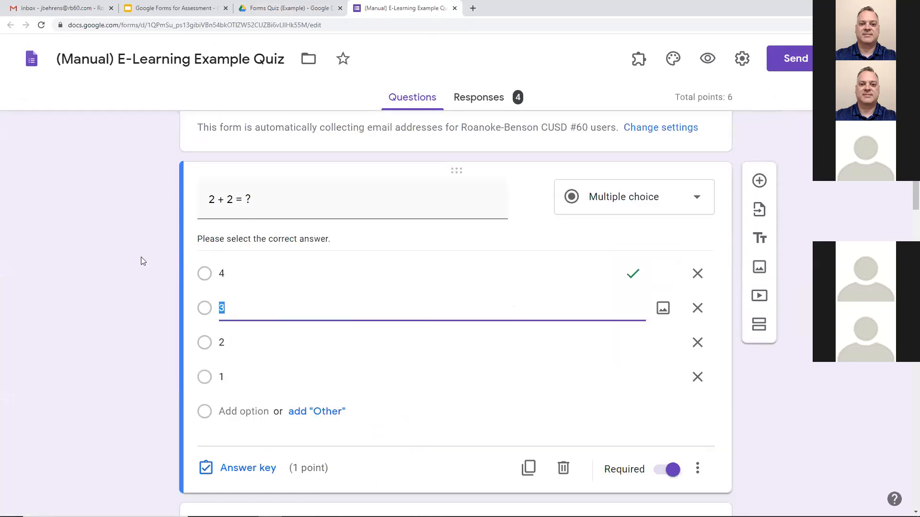
scroll(147, 254, down, 2)
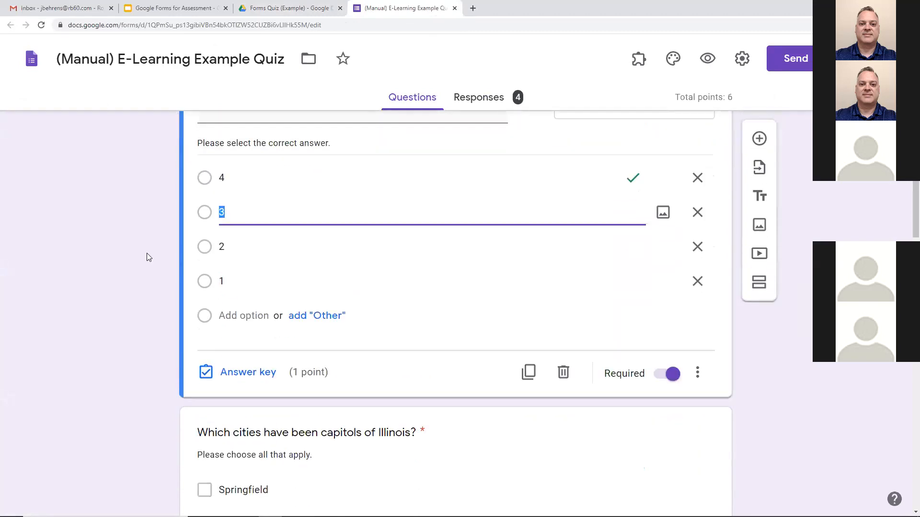
Examine the correct answers and point values of the Illinois capitols checkbox question and the Harry Potter short-answer question
scroll(147, 257, down, 5)
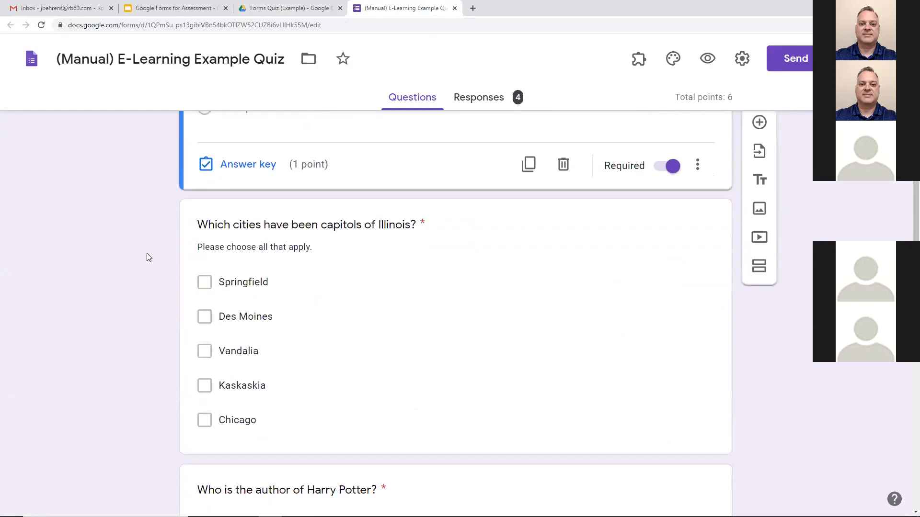
click(452, 299)
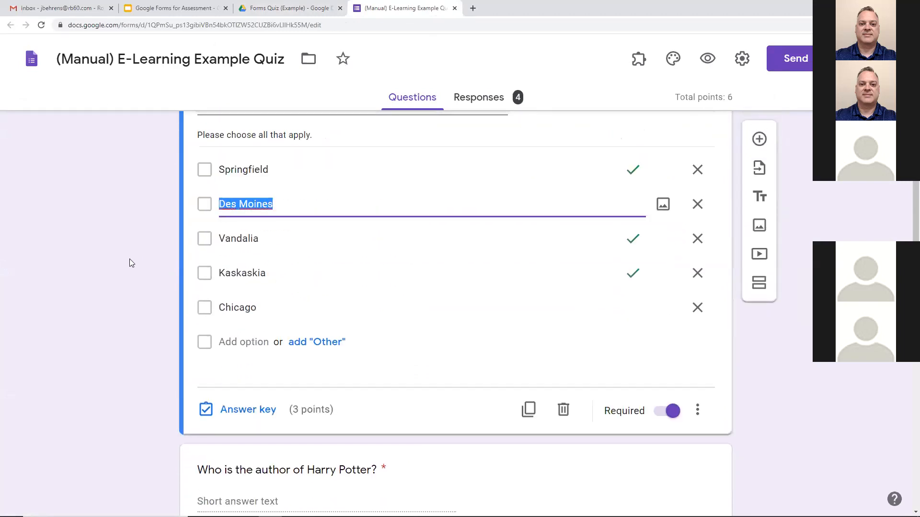
scroll(130, 259, down, 5)
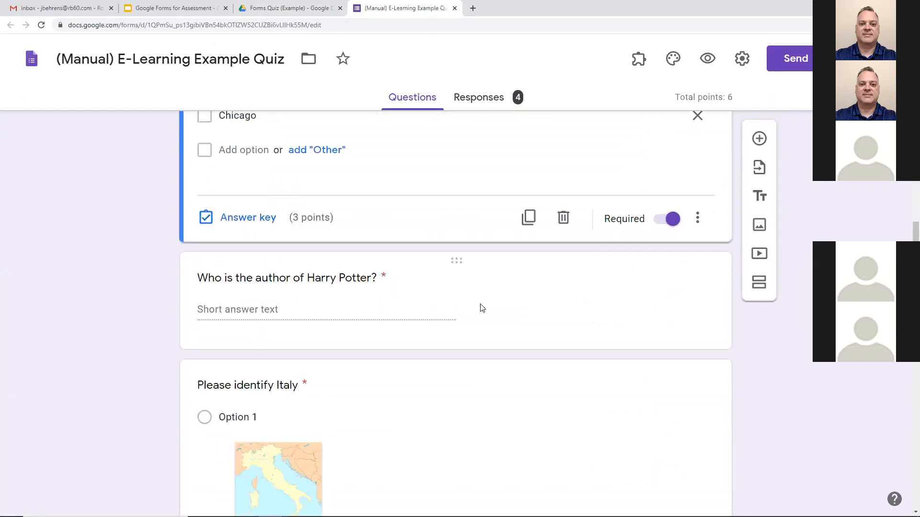
click(482, 307)
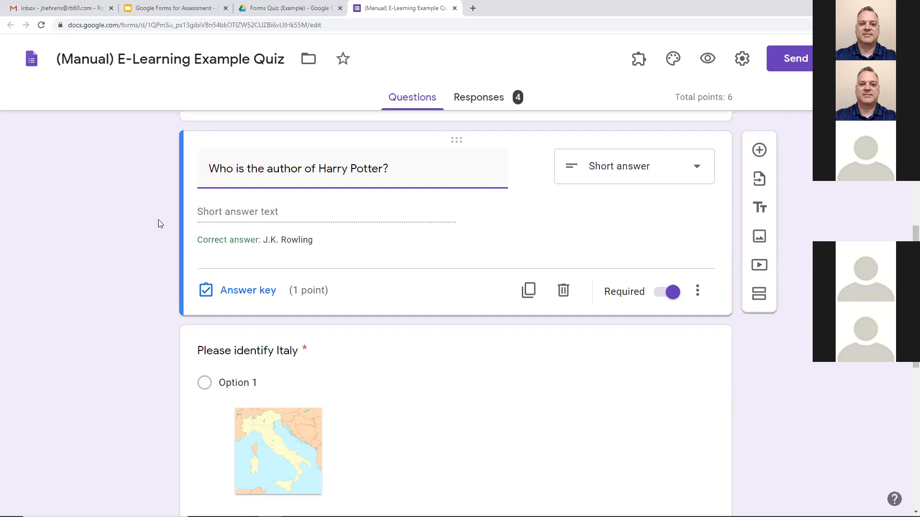
scroll(158, 220, down, 2)
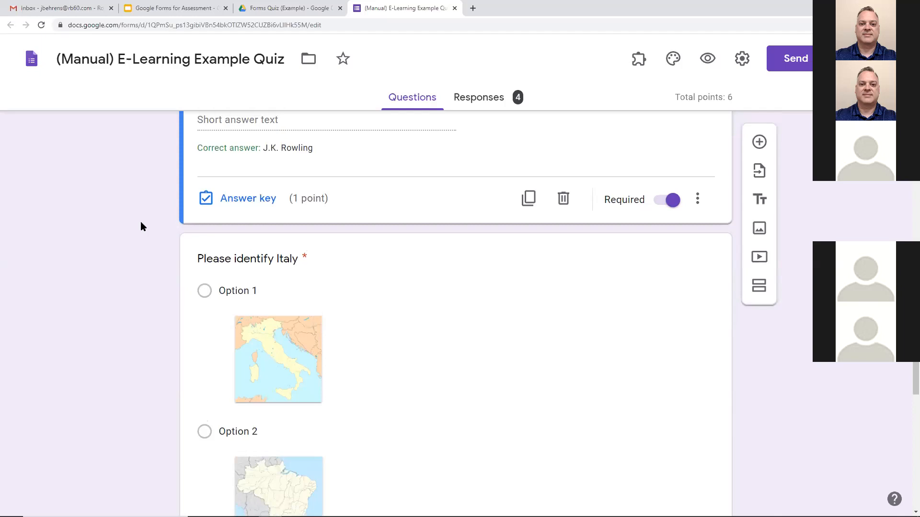
scroll(139, 221, up, 2)
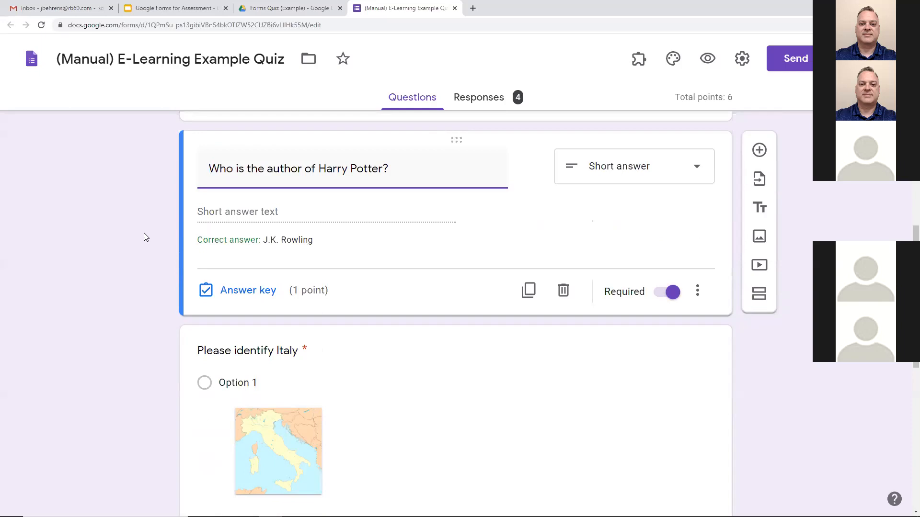
scroll(144, 234, down, 3)
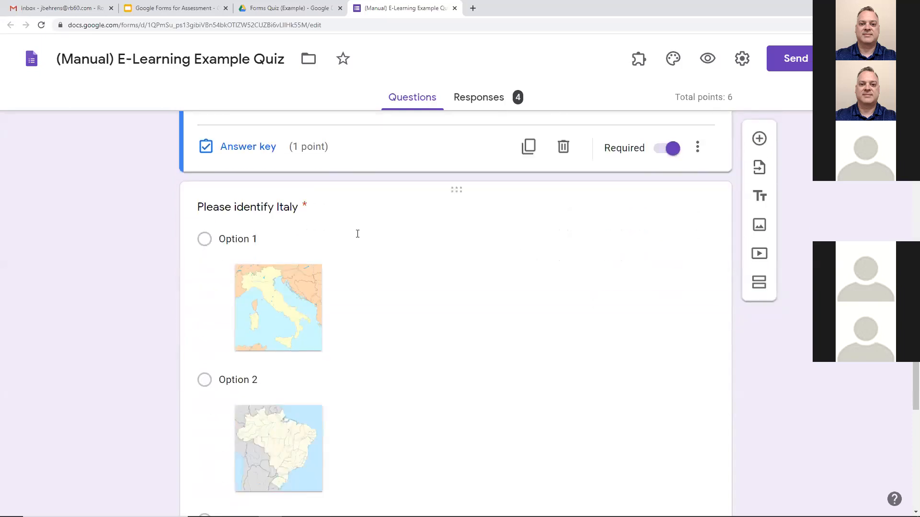
Examine the map image options and the marked correct answer of the "Please identify Italy" question
click(374, 239)
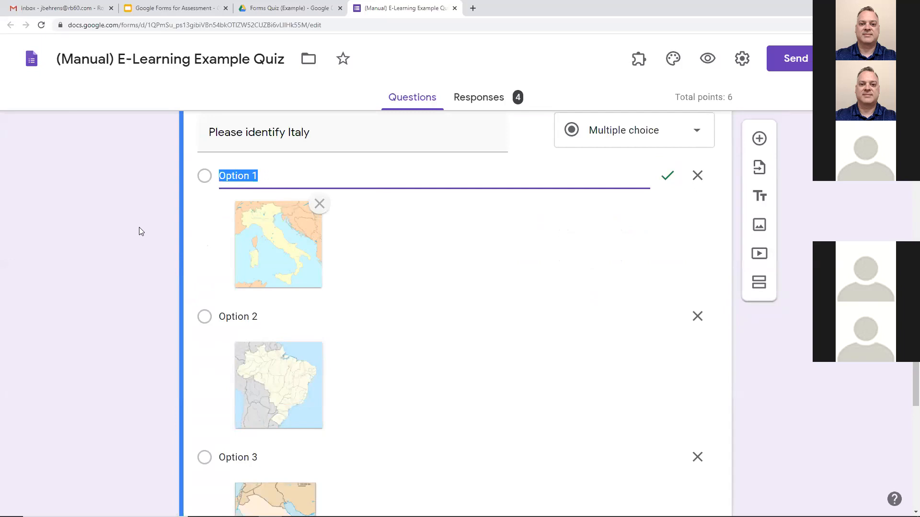
scroll(138, 231, down, 1)
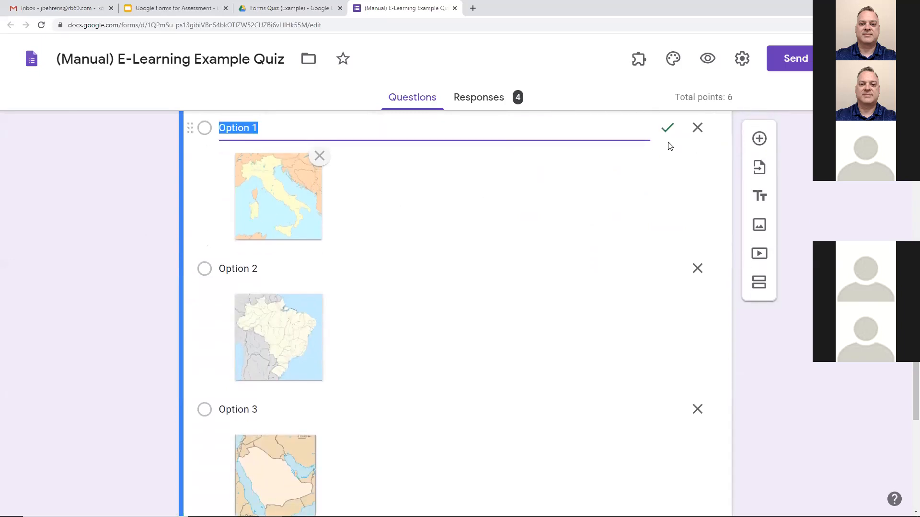
scroll(578, 204, down, 6)
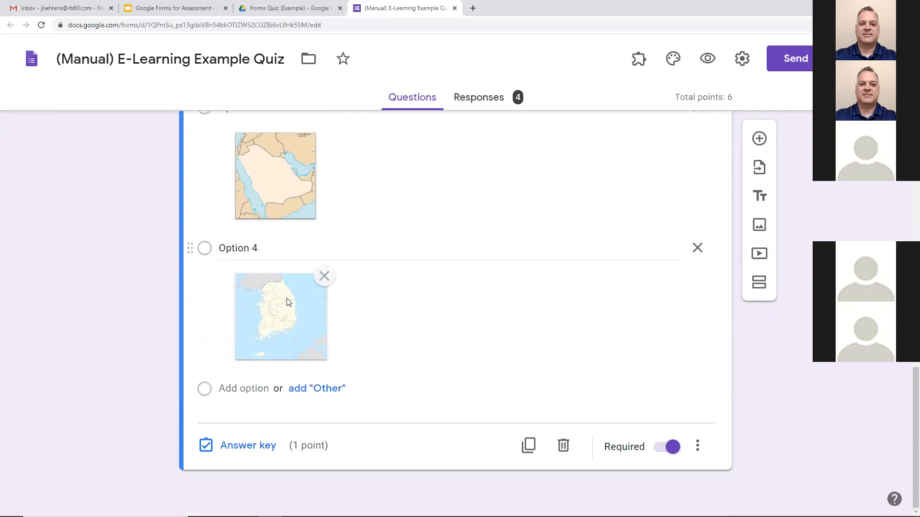
click(234, 312)
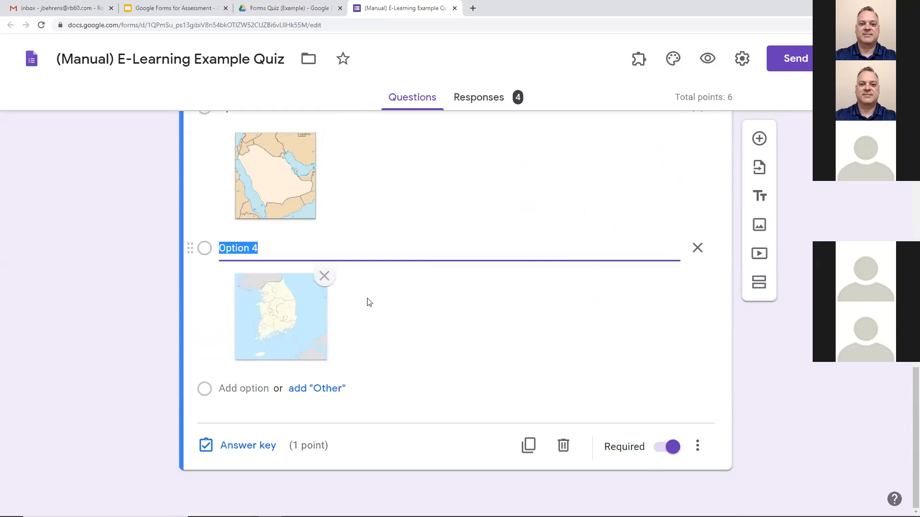
scroll(369, 302, up, 5)
scroll(368, 302, down, 5)
Add a multiple-choice question and give Option 1 the green circle check mark image from a Google image search for "correct"
click(760, 138)
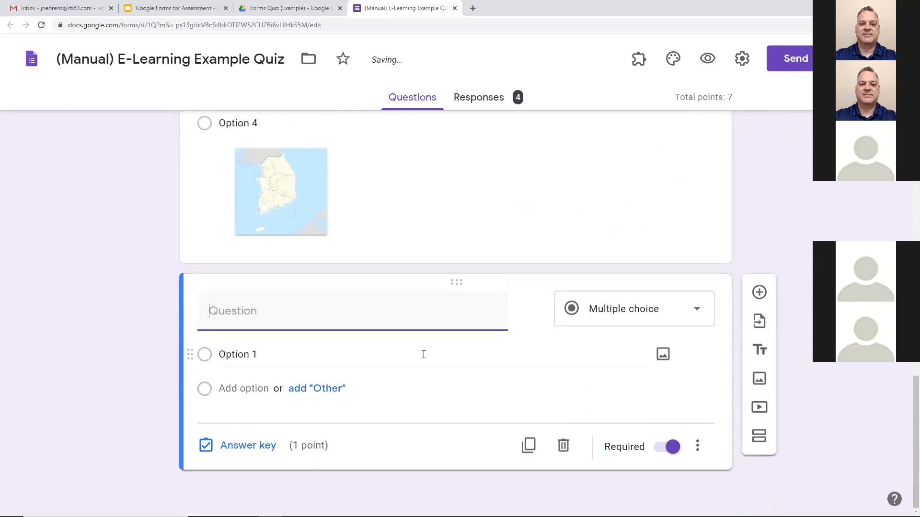
click(663, 355)
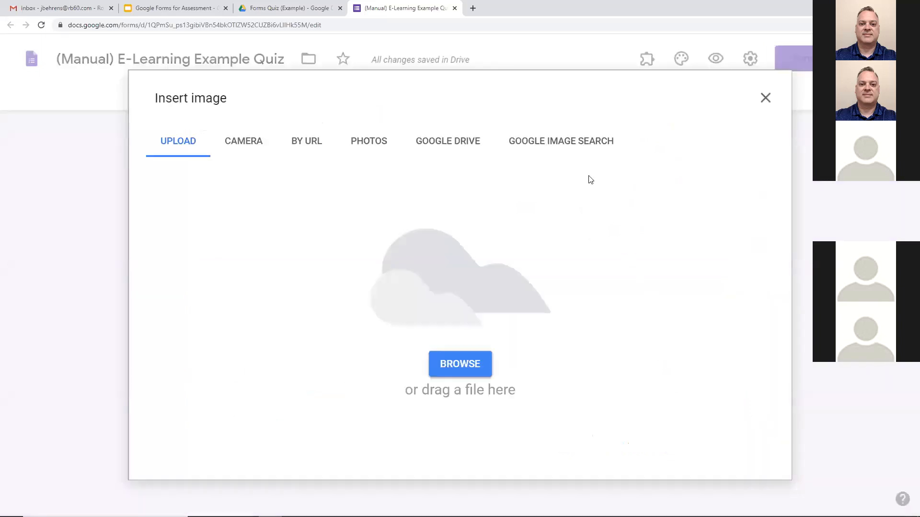
click(577, 148)
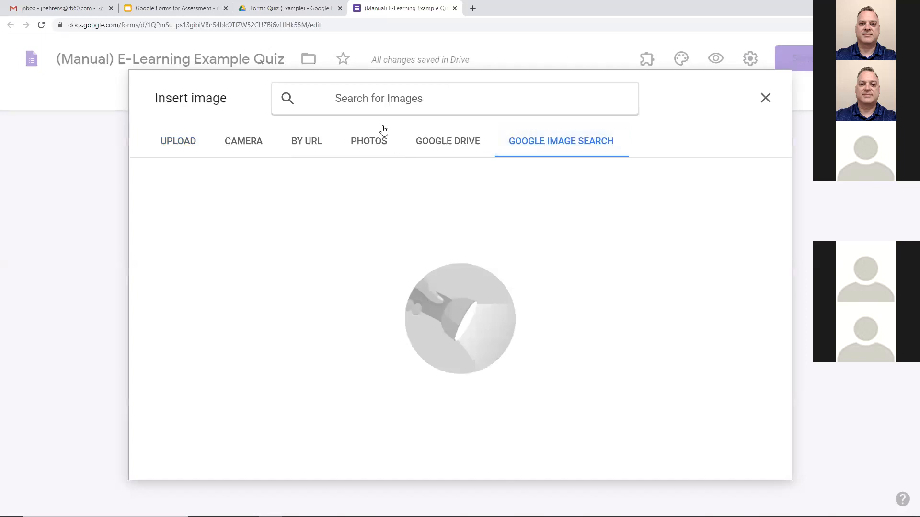
text(correct)
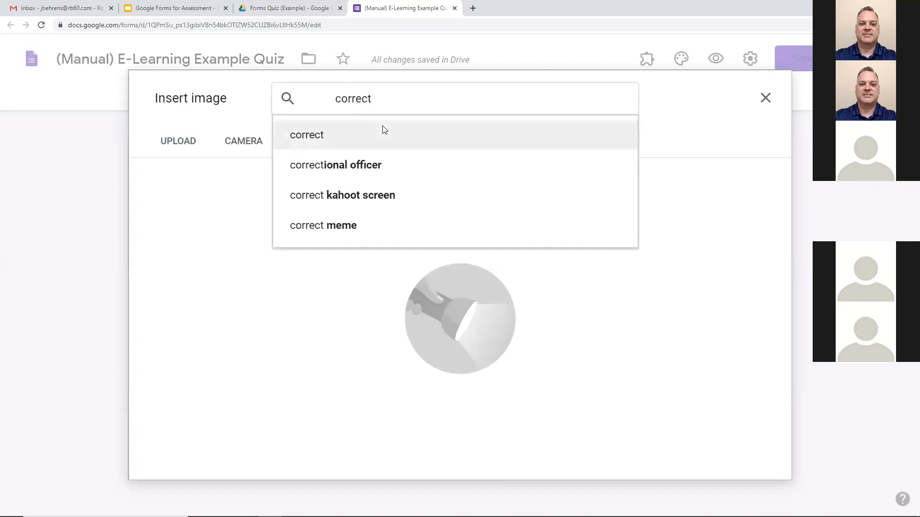
click(383, 134)
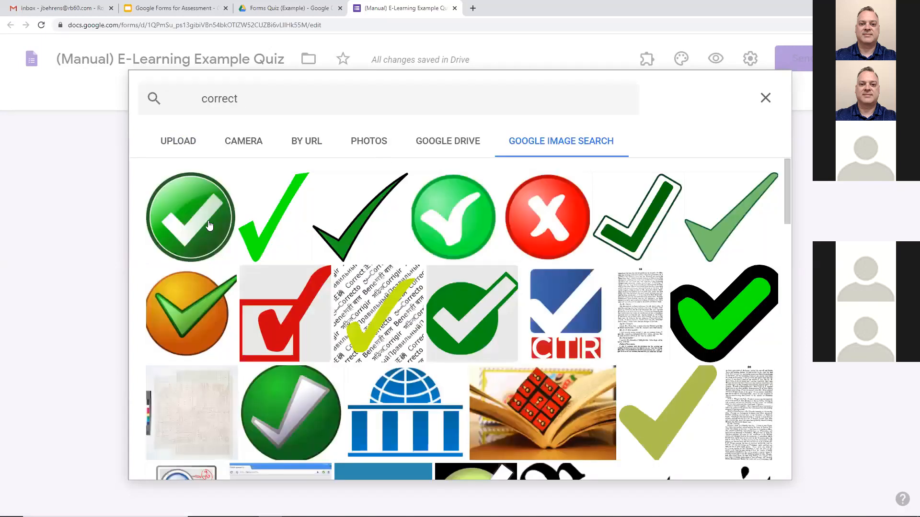
click(209, 225)
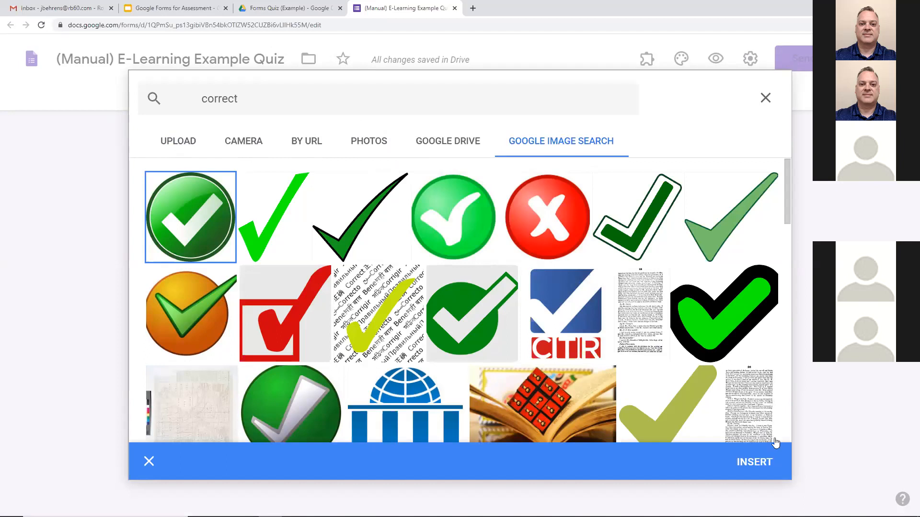
click(754, 462)
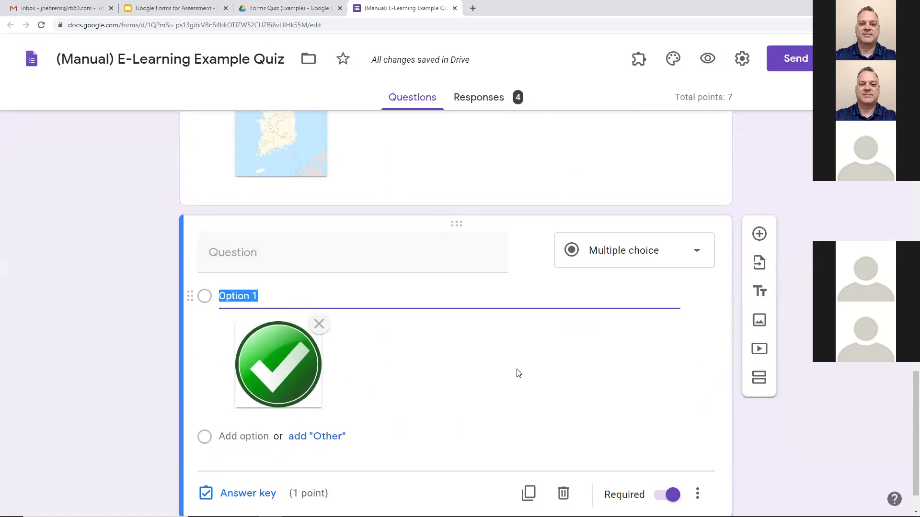
Delete the untitled question containing the check mark image
scroll(537, 377, down, 1)
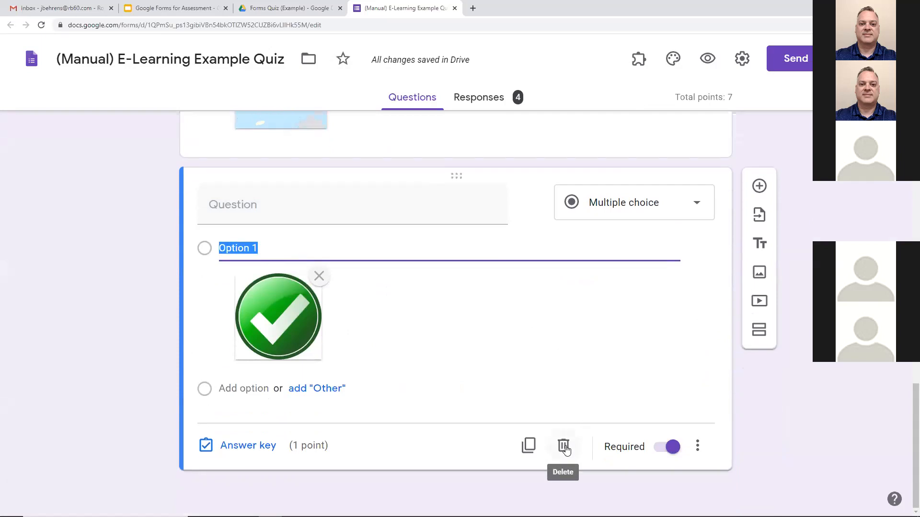
click(564, 446)
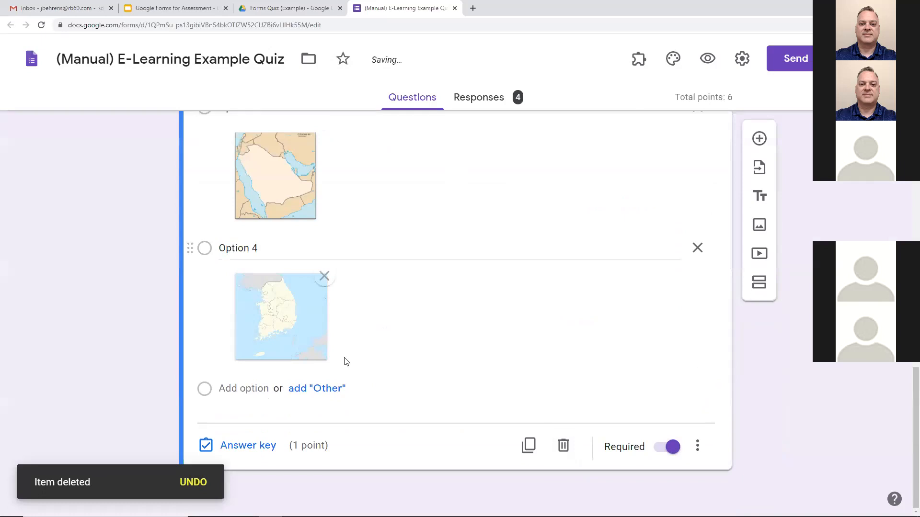
Open the respondent preview of the (Manual) E-Learning Example Quiz
scroll(355, 349, up, 4)
scroll(353, 347, up, 4)
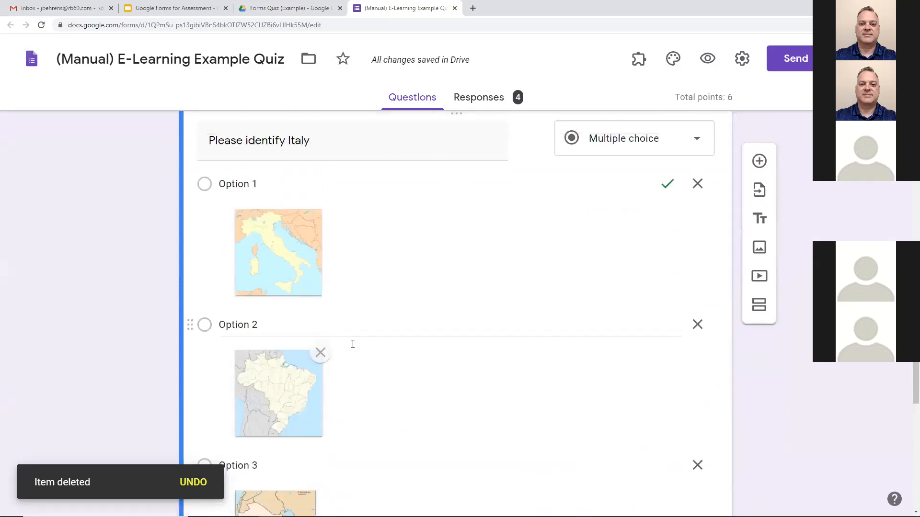
click(708, 59)
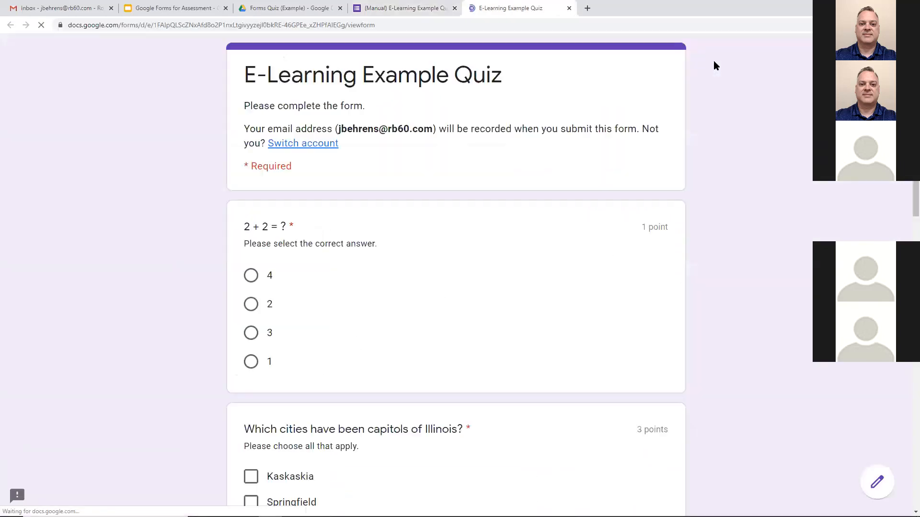
scroll(192, 192, down, 2)
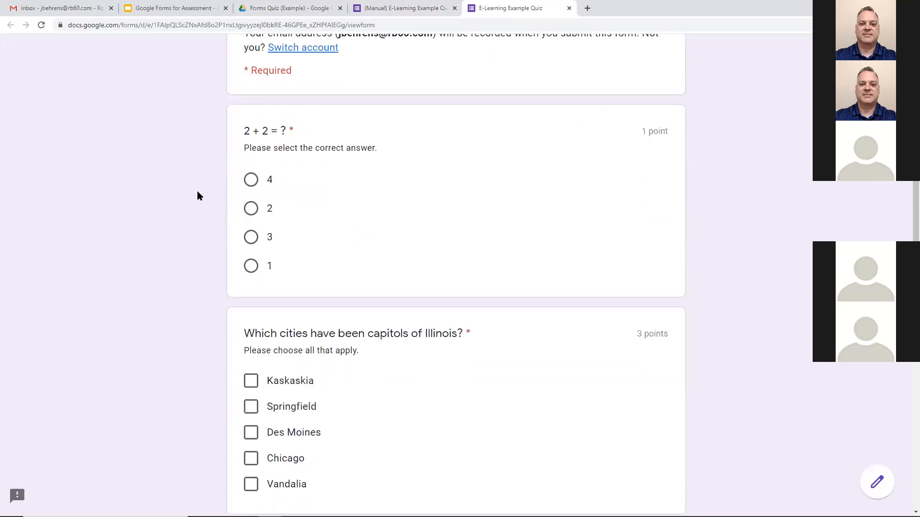
scroll(115, 216, down, 1)
scroll(148, 213, down, 3)
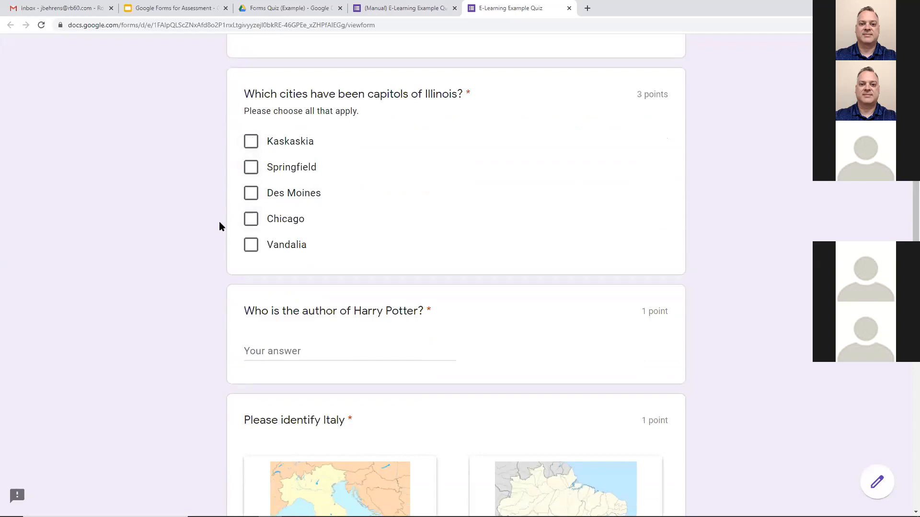
Choose 4 as the answer to the "2 + 2 = ?" question after trying other options
scroll(221, 213, up, 3)
click(251, 132)
click(250, 160)
click(250, 132)
click(245, 192)
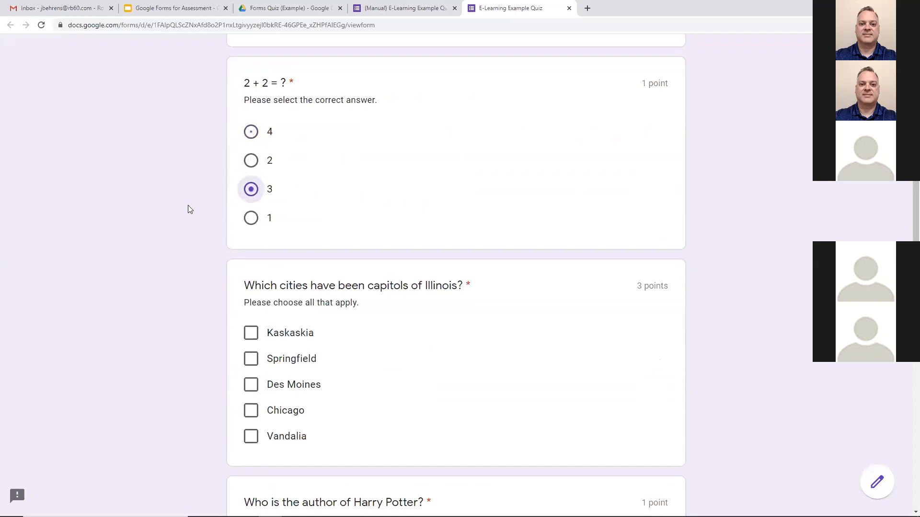
click(251, 133)
scroll(181, 209, down, 3)
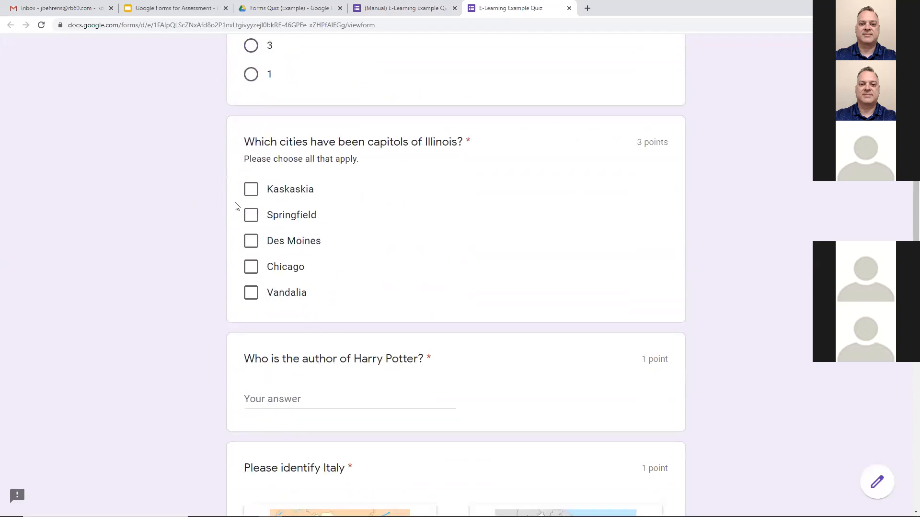
click(251, 189)
click(251, 214)
click(254, 242)
click(250, 267)
click(250, 293)
click(251, 293)
click(251, 267)
click(251, 241)
click(251, 214)
click(250, 189)
Select Kaskaskia and Springfield as Illinois capitols, and answer the Harry Potter author question with "jk rowling"
click(250, 188)
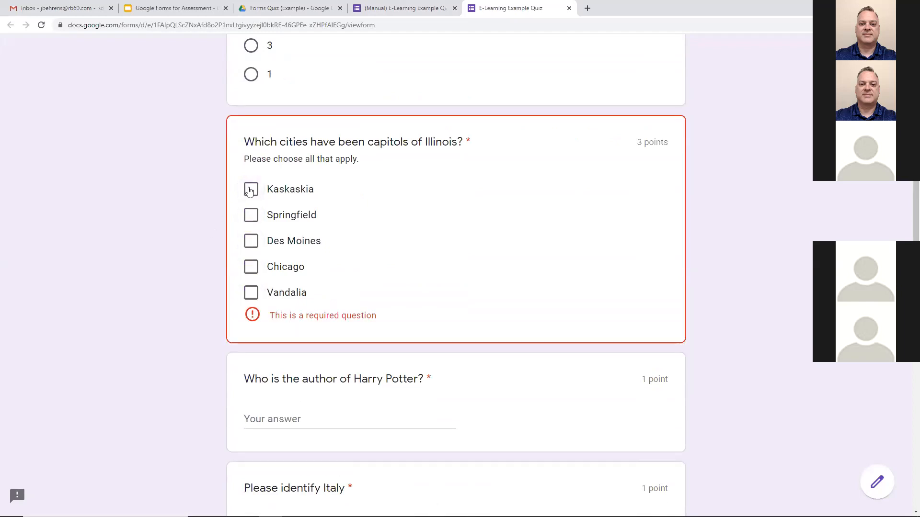
click(250, 215)
scroll(190, 256, down, 3)
scroll(213, 248, down, 2)
click(300, 160)
text(jk rolw)
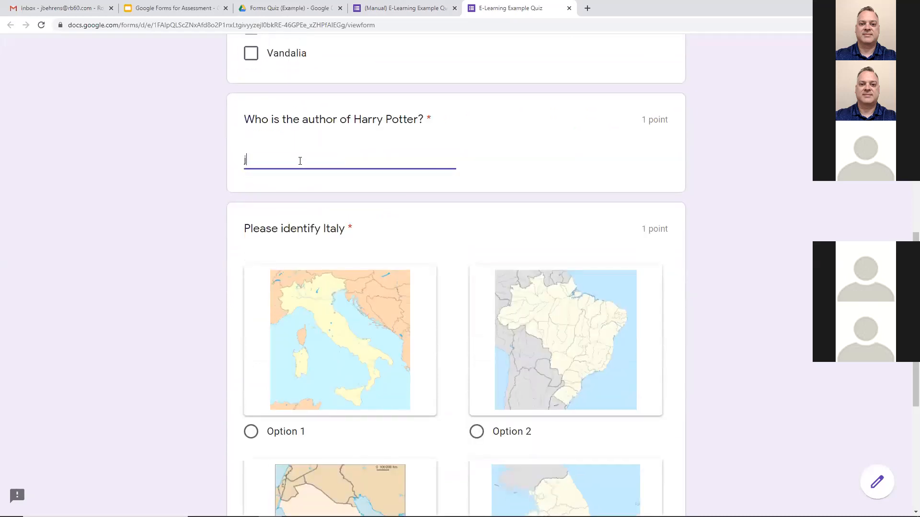
key(BackSpace)
key(BackSpace)
text(wling)
click(211, 258)
Choose the Option 1 map for "Please identify Italy" and submit the quiz response
scroll(211, 258, down, 4)
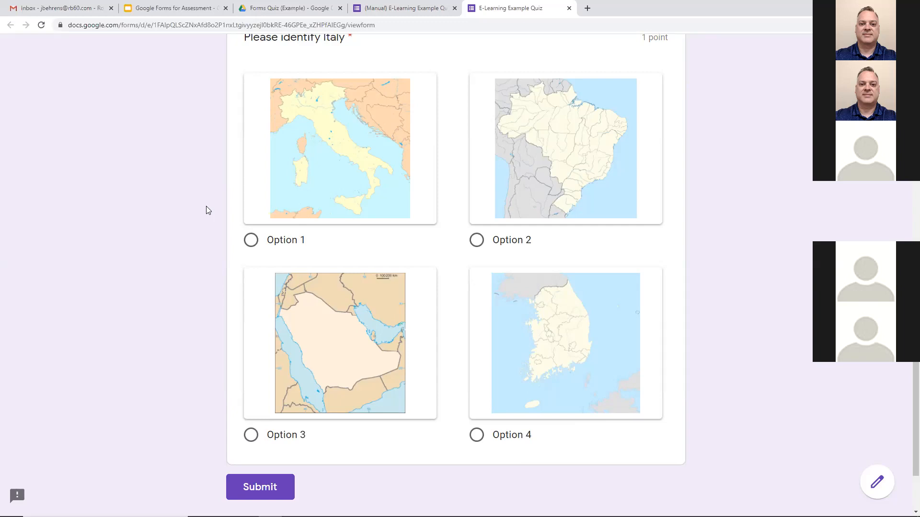
click(251, 240)
scroll(230, 335, down, 1)
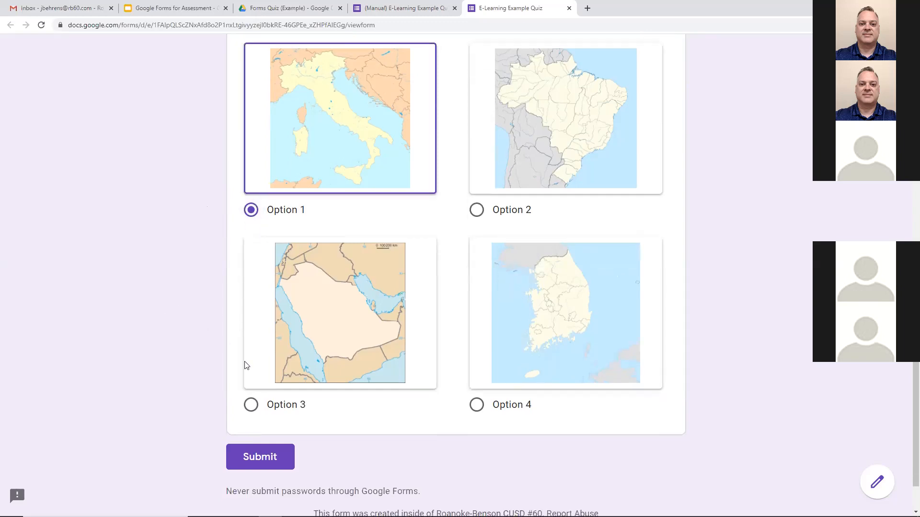
scroll(246, 378, down, 1)
click(240, 392)
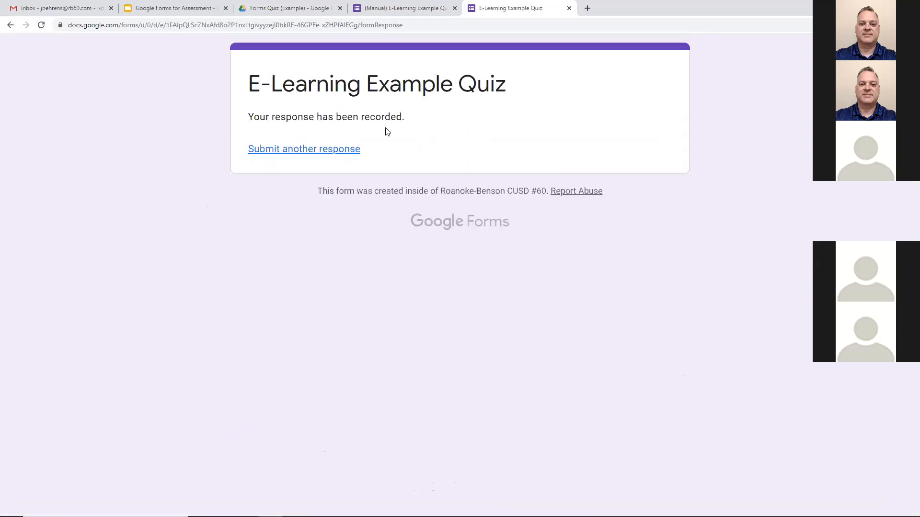
Close the preview and examine the responses summary, including the insights, frequently missed questions and scores
click(569, 8)
click(478, 97)
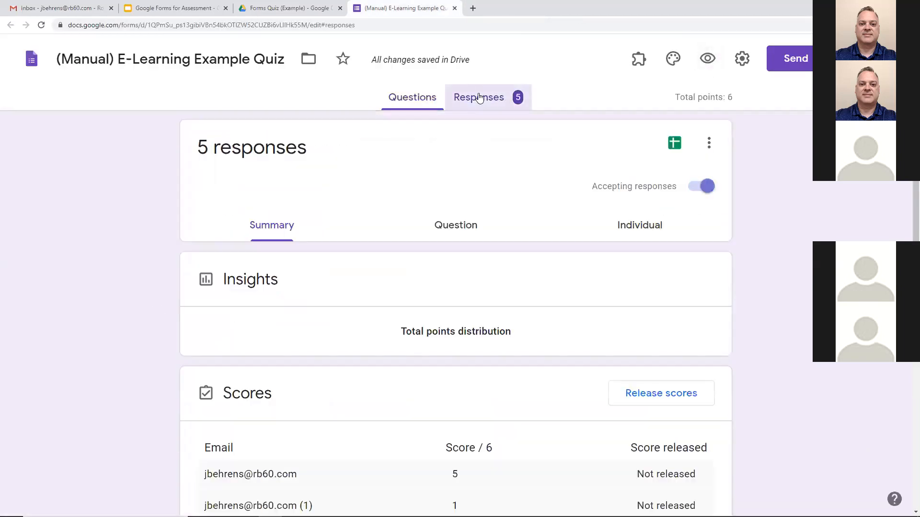
scroll(83, 191, down, 2)
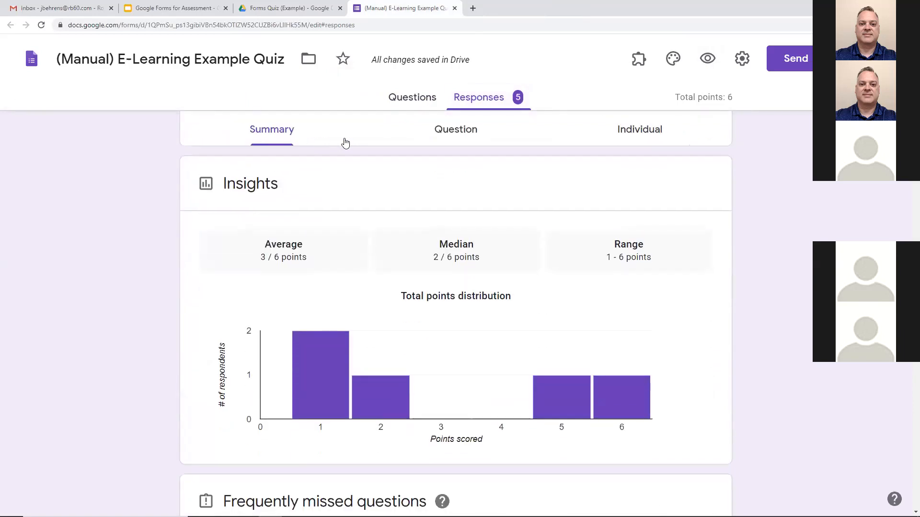
scroll(345, 144, up, 2)
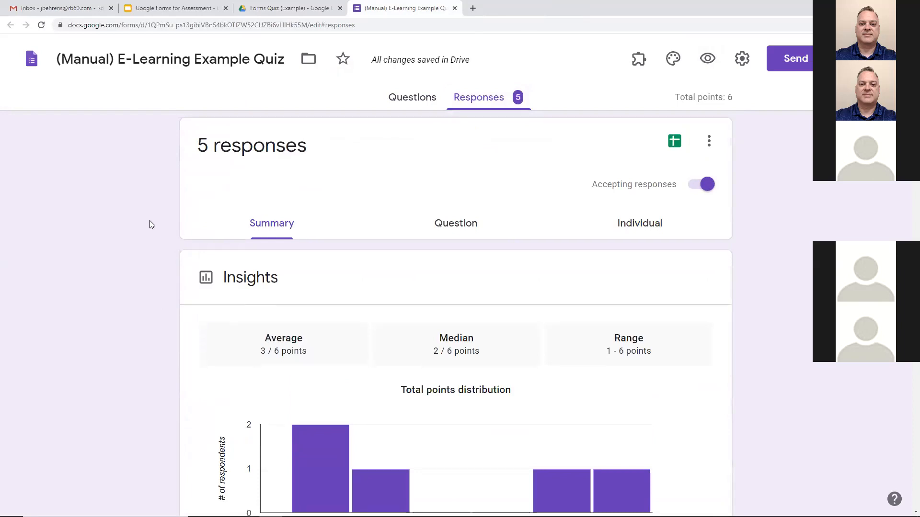
scroll(149, 222, down, 8)
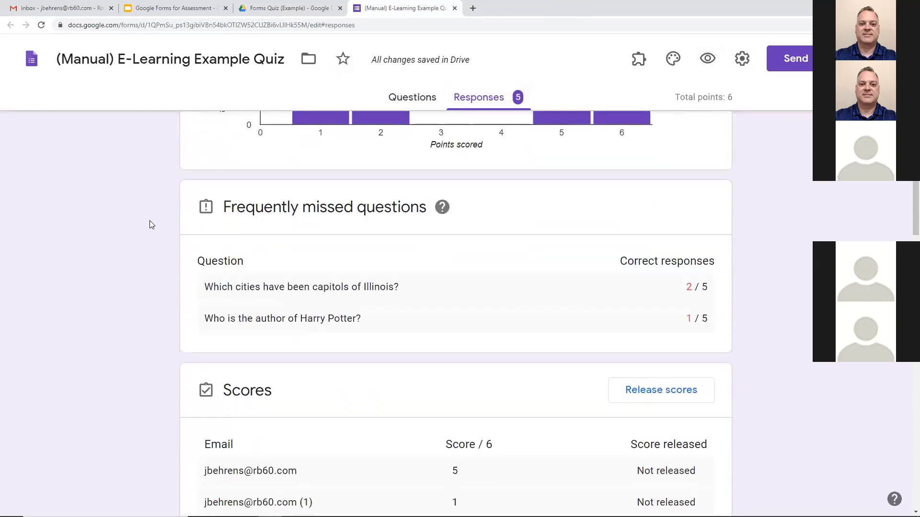
scroll(150, 224, down, 3)
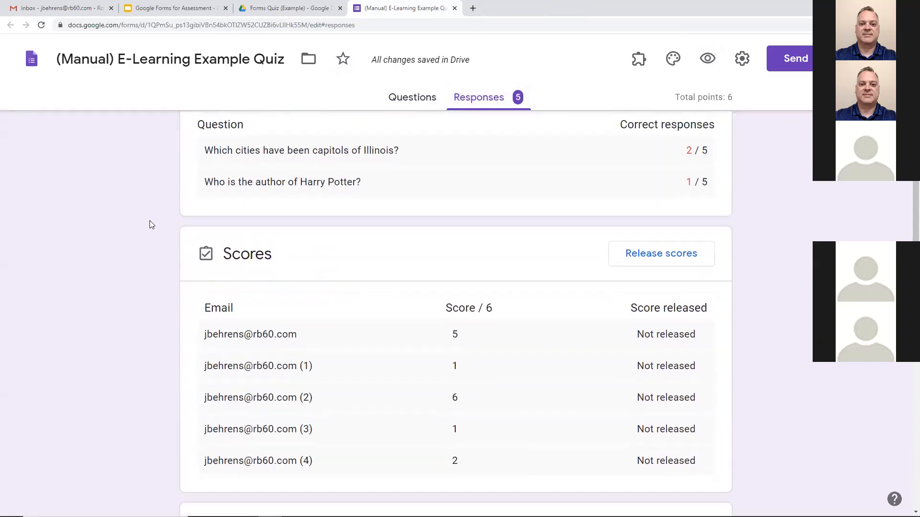
scroll(150, 224, down, 1)
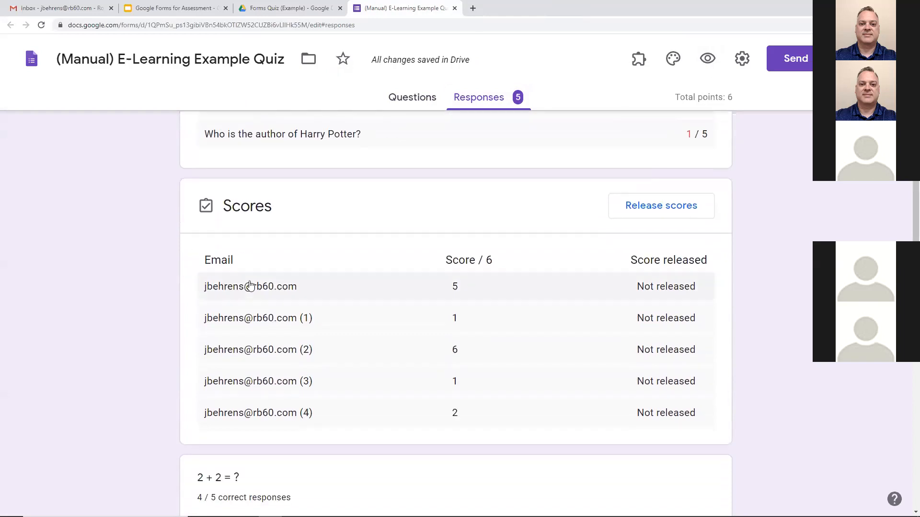
scroll(162, 274, down, 1)
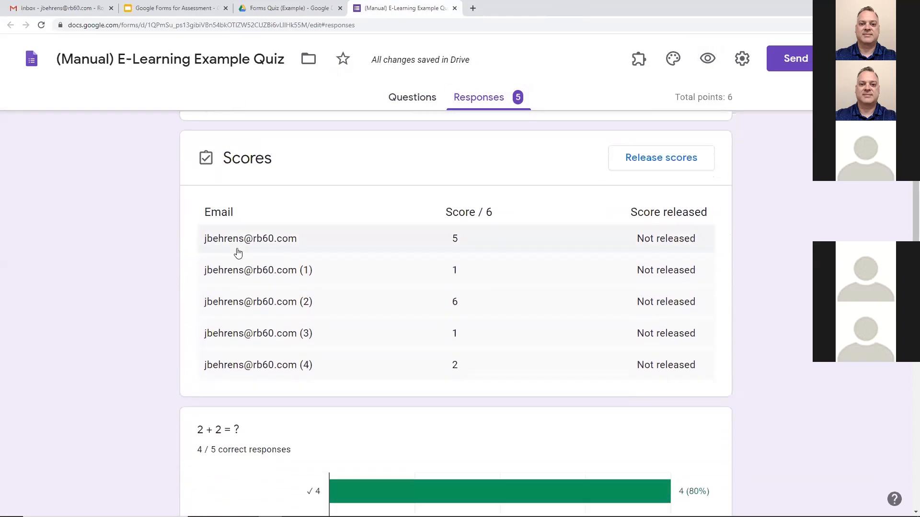
Open the first respondent's individual response and examine the total score plus the grading and feedback of the "2 + 2 = ?" question
click(240, 250)
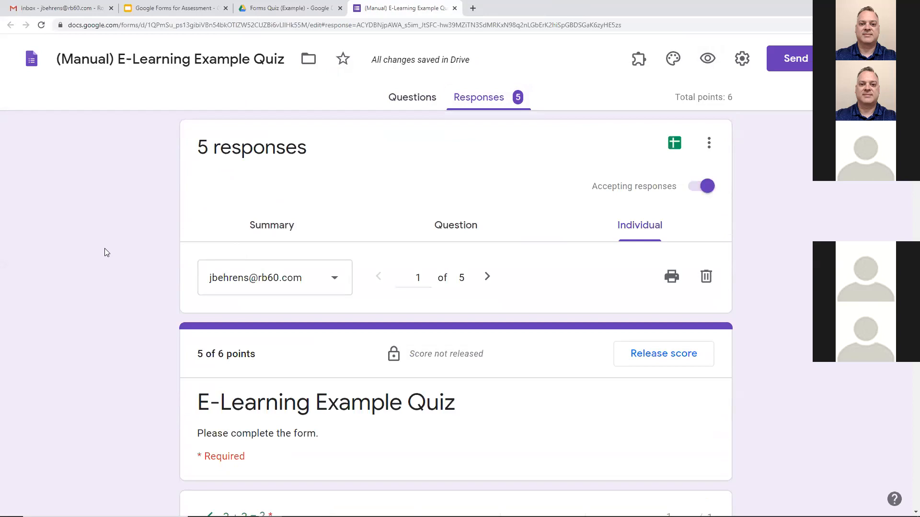
click(272, 226)
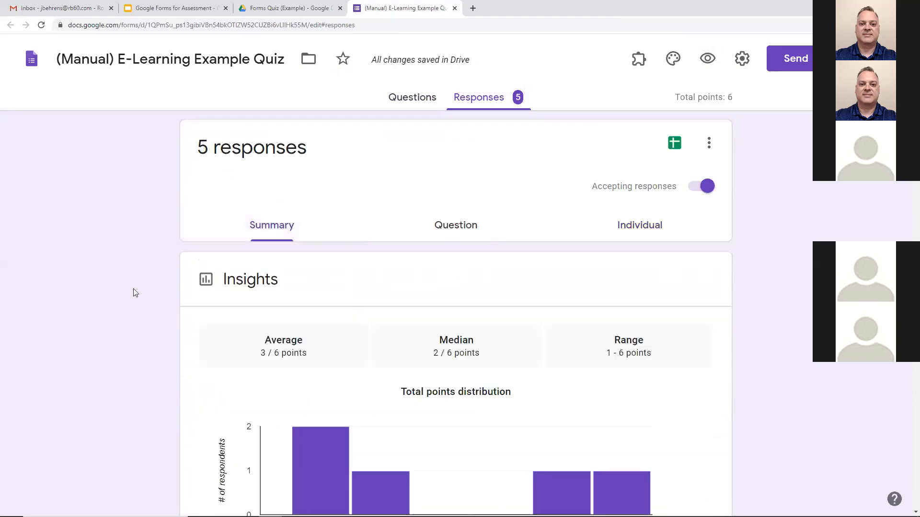
click(644, 219)
scroll(88, 263, down, 2)
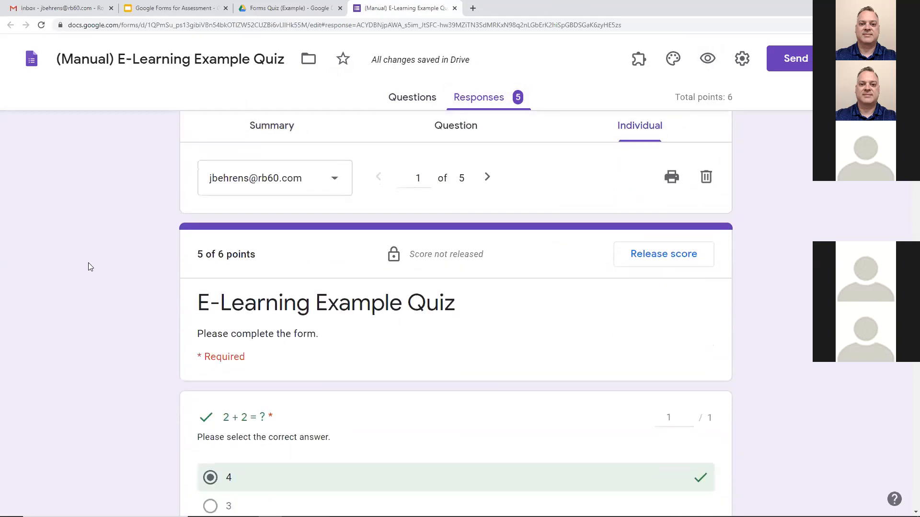
scroll(89, 263, down, 2)
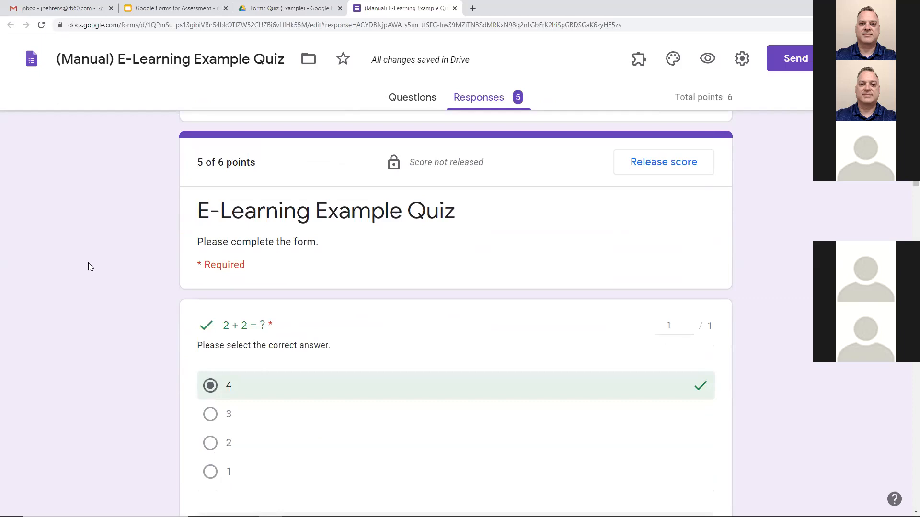
scroll(88, 267, down, 2)
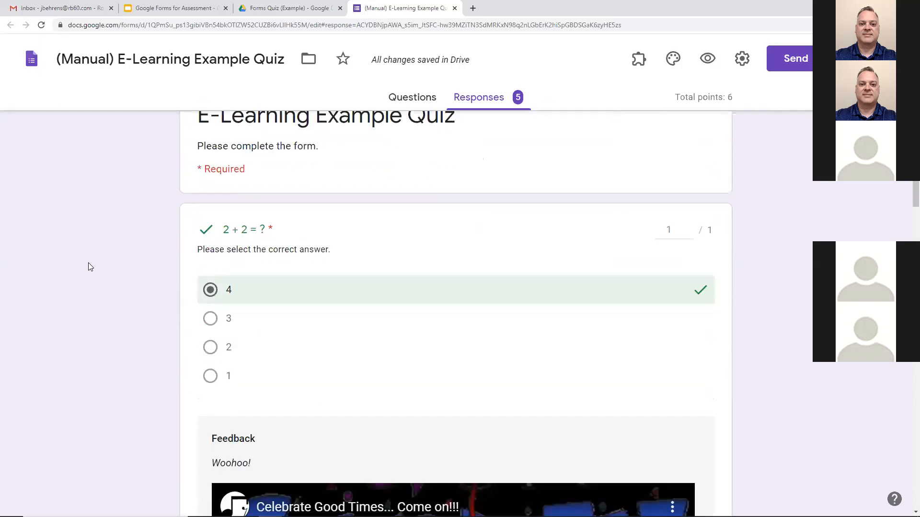
scroll(88, 266, down, 2)
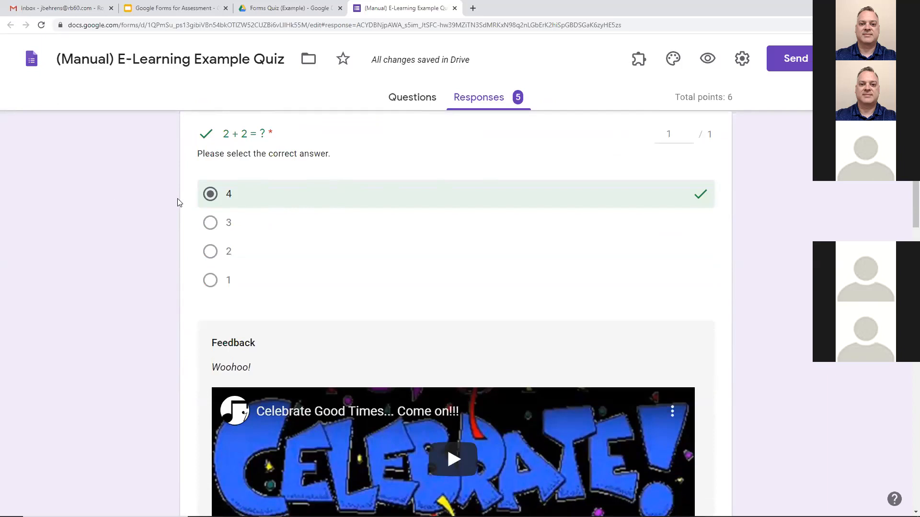
scroll(177, 199, down, 4)
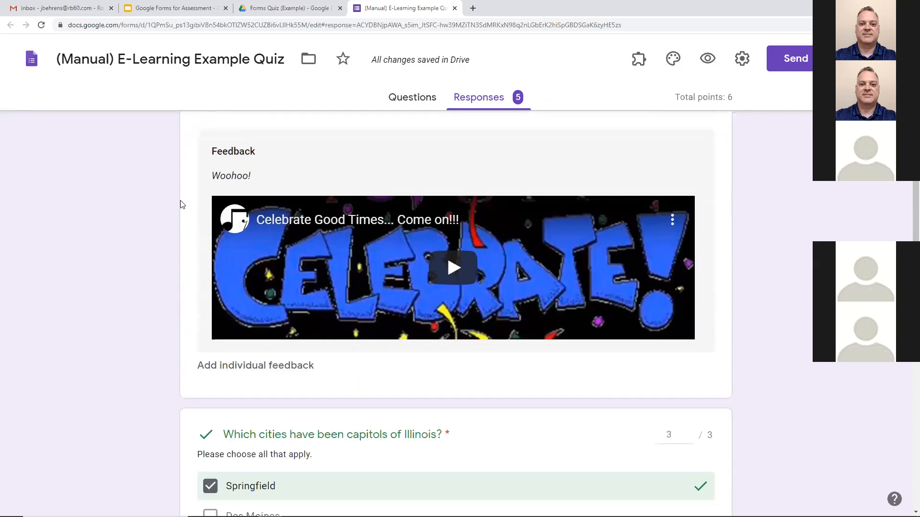
Examine the marked answers, points and feedback of the Illinois capitols question in the first response
scroll(151, 230, down, 3)
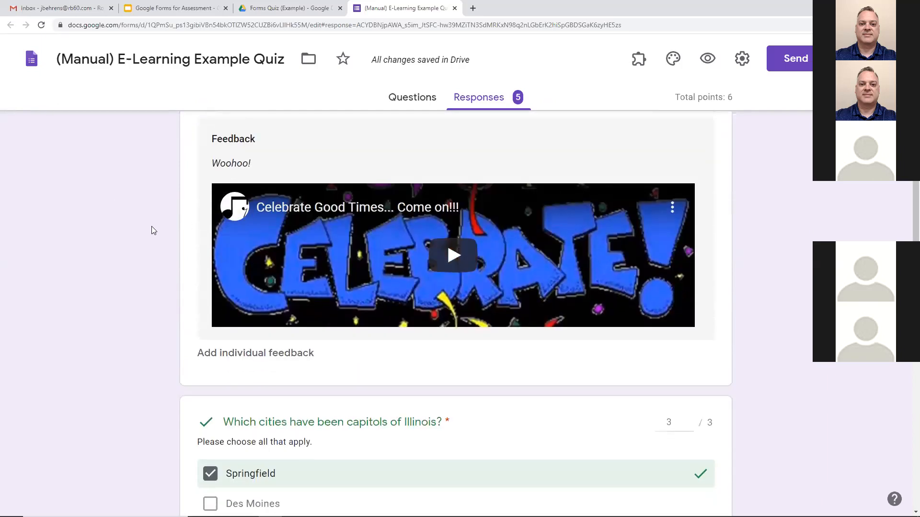
scroll(153, 231, down, 2)
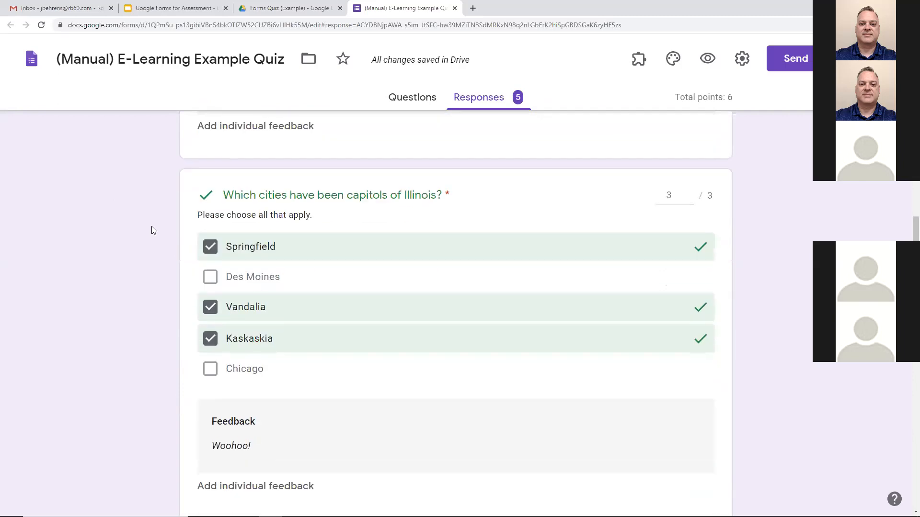
scroll(152, 229, down, 3)
scroll(151, 229, up, 2)
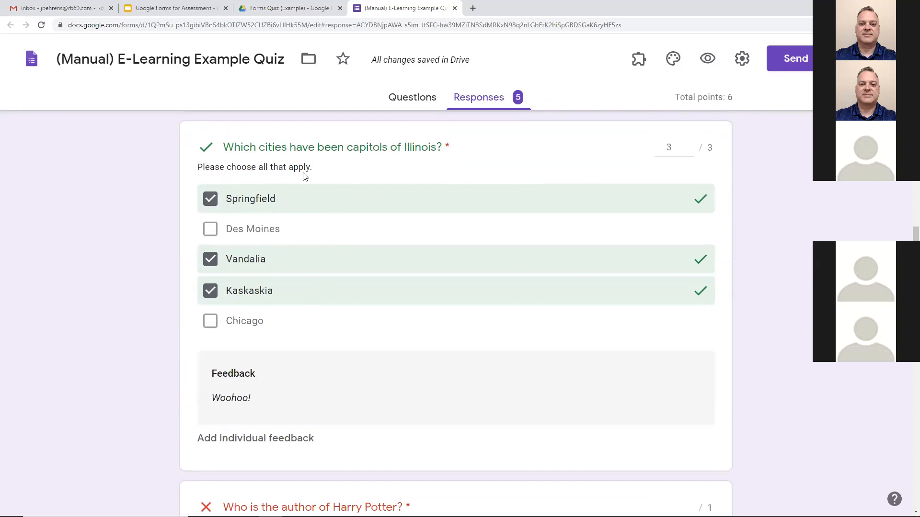
Compare the "jk rowling" answer with the correct answer, award it 1 point and save the grading edit
scroll(303, 177, down, 2)
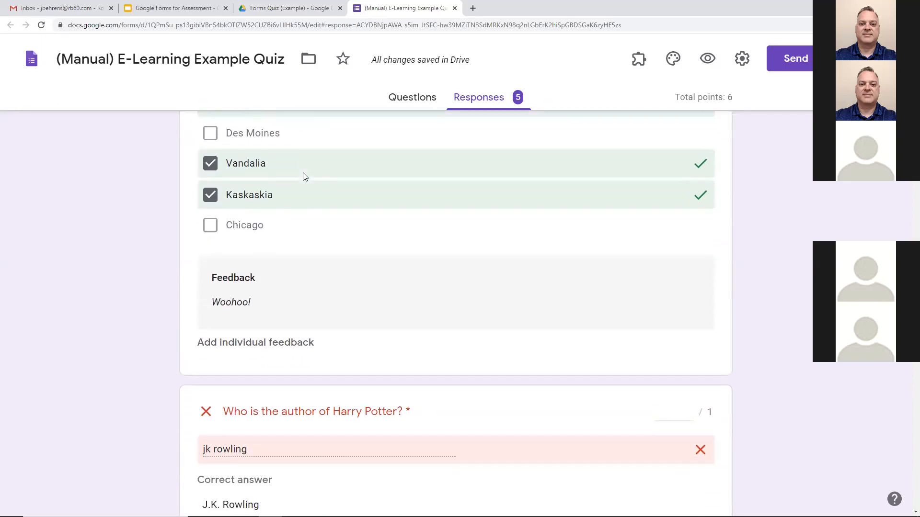
scroll(303, 176, down, 2)
scroll(303, 177, down, 3)
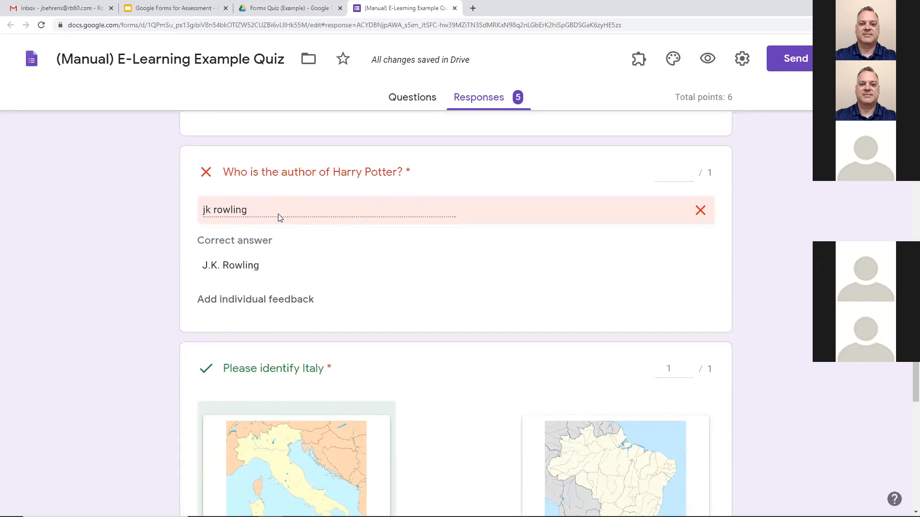
drag(202, 267, 259, 267)
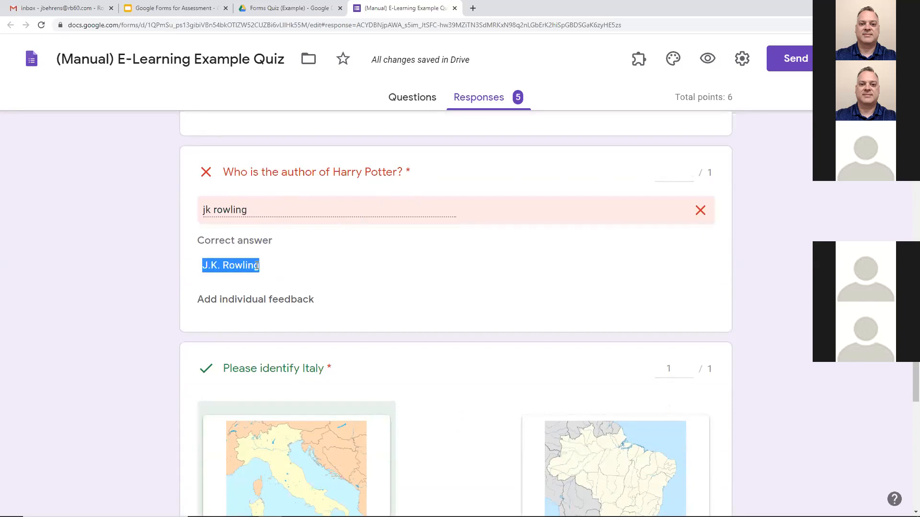
click(252, 209)
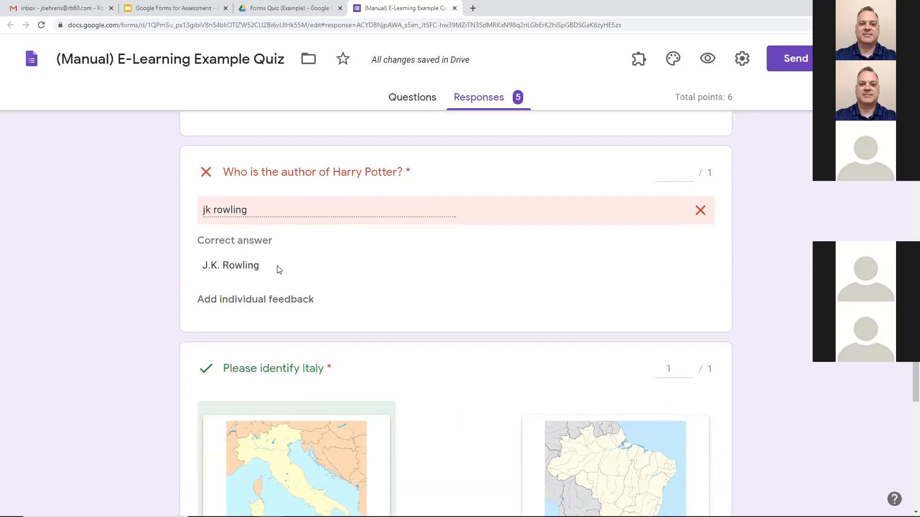
click(688, 170)
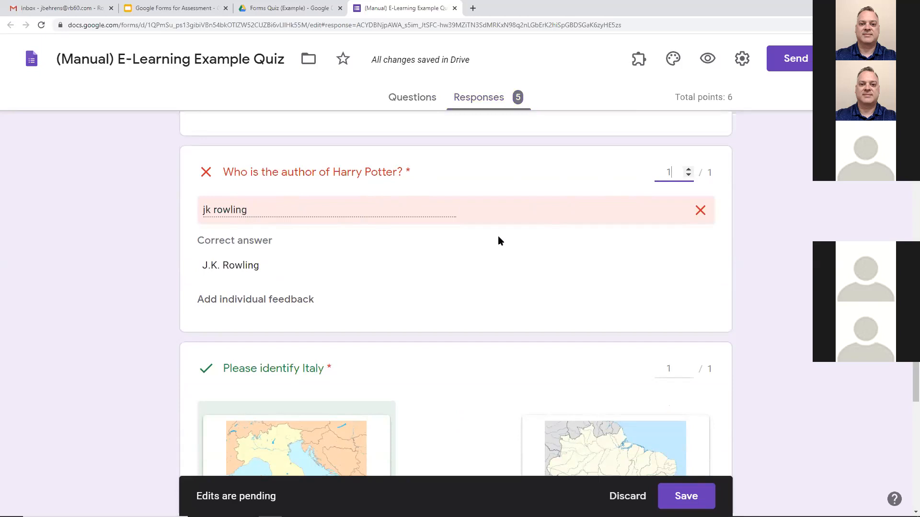
key(ctrl+plus)
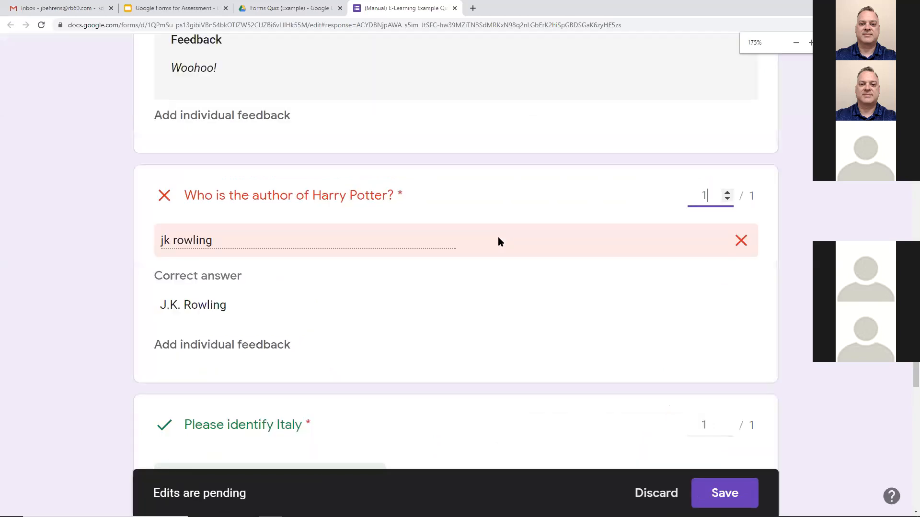
click(723, 491)
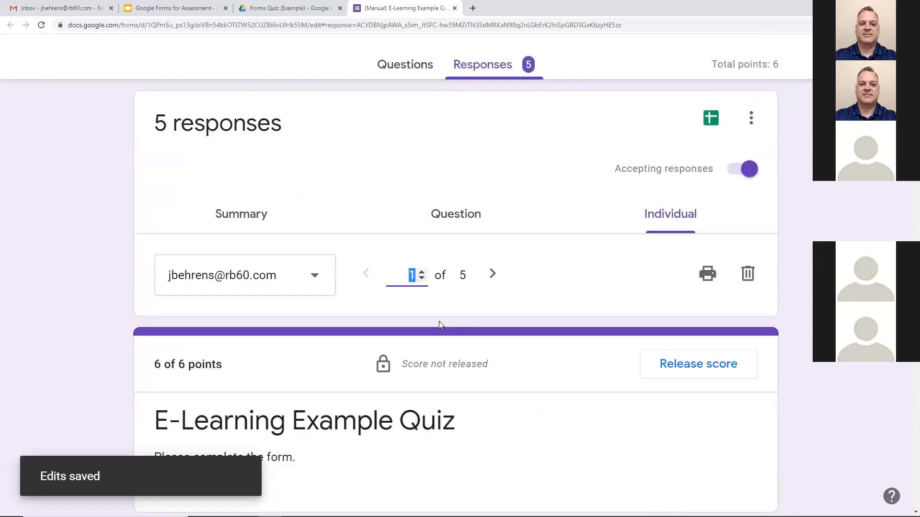
Add individual feedback cheering the student by name to the Illinois capitols question in the first response, and save the edit
scroll(439, 321, down, 5)
scroll(441, 325, down, 20)
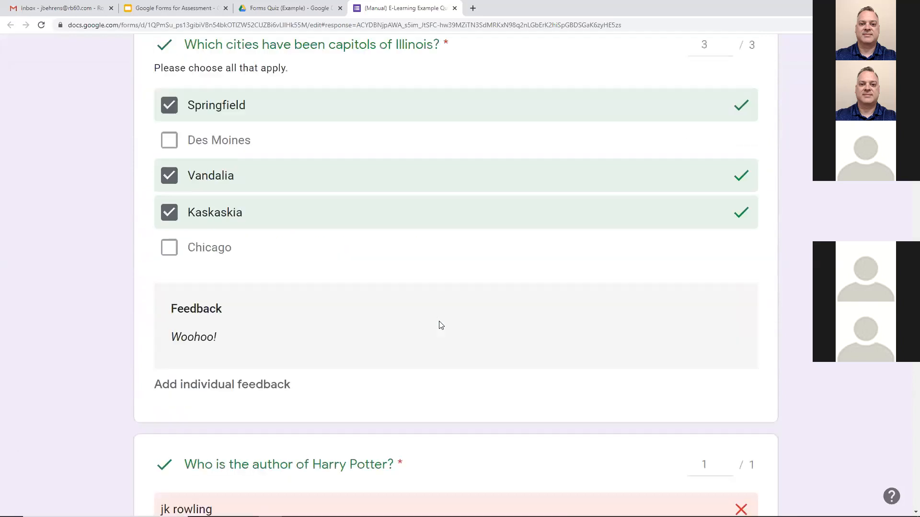
click(232, 181)
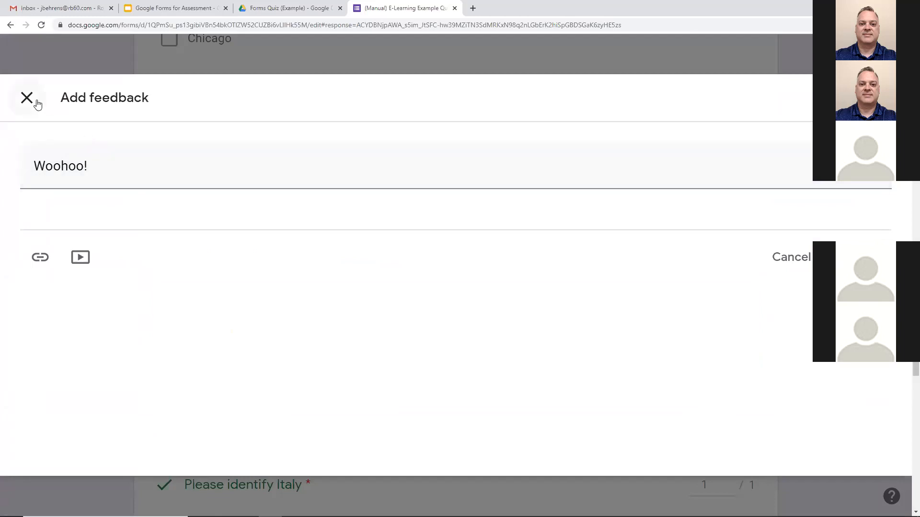
drag(134, 170, 29, 166)
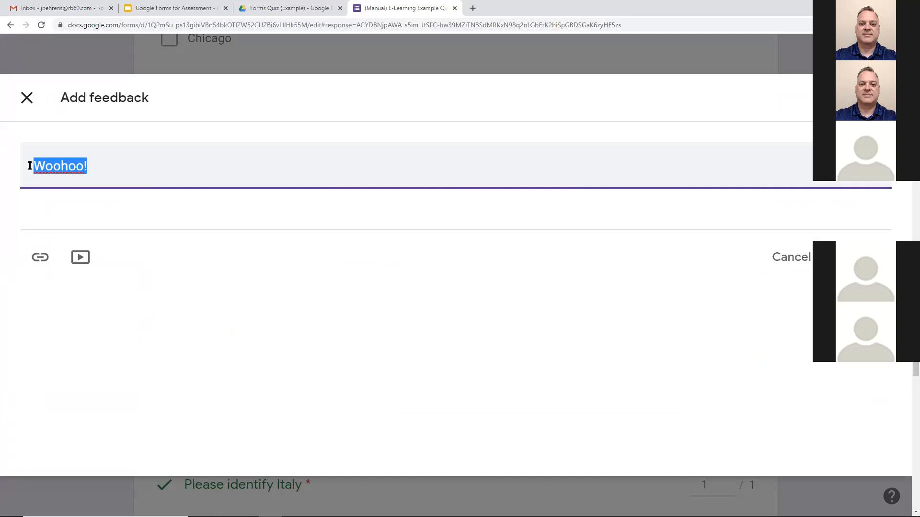
text(Go jake.)
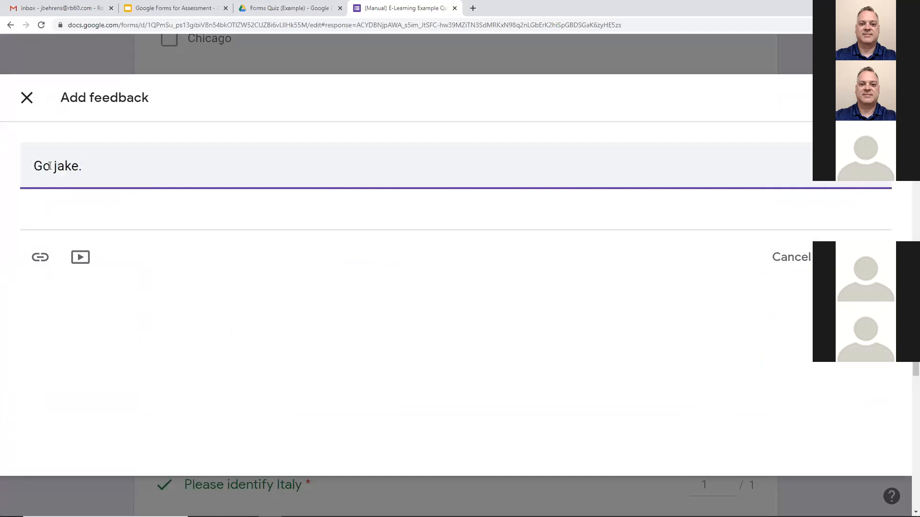
click(856, 257)
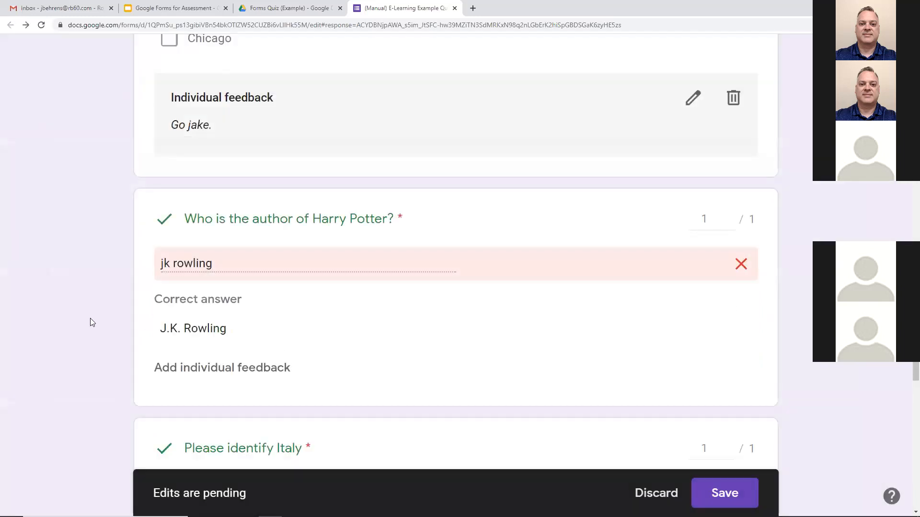
scroll(90, 318, down, 2)
scroll(90, 318, down, 4)
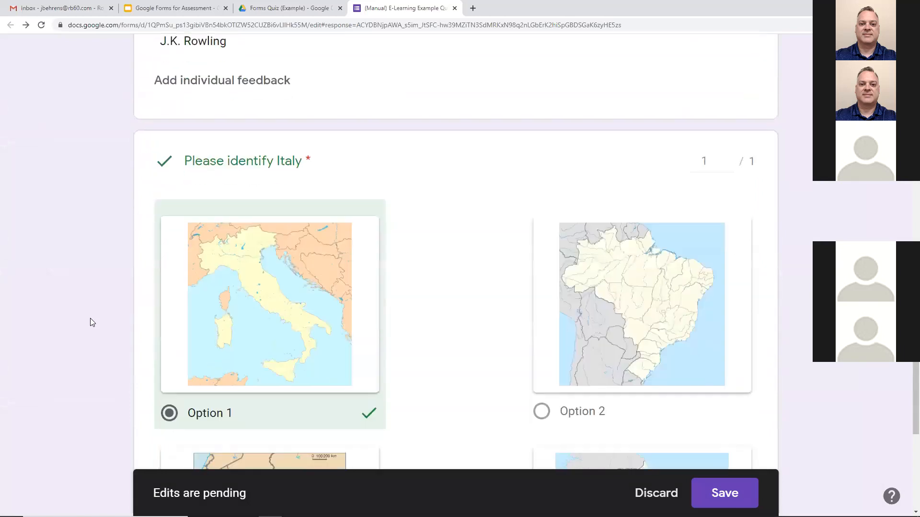
scroll(90, 318, up, 18)
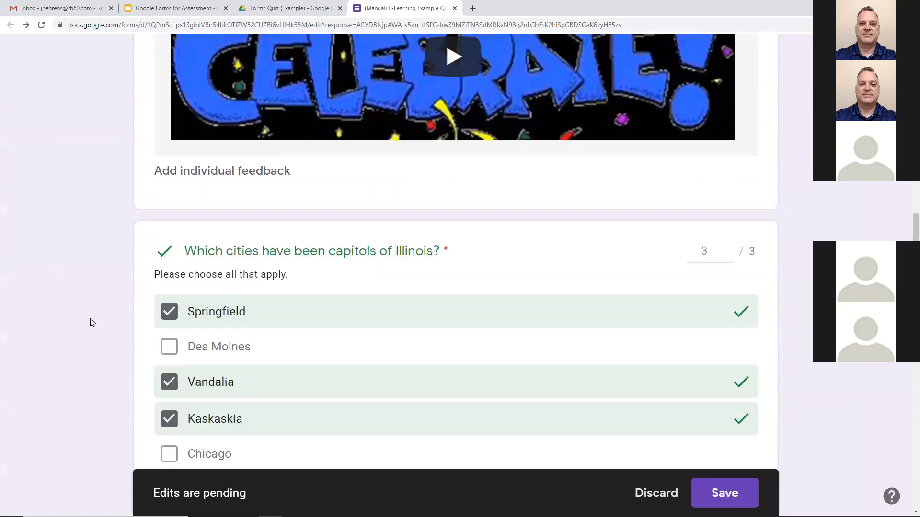
scroll(90, 318, up, 13)
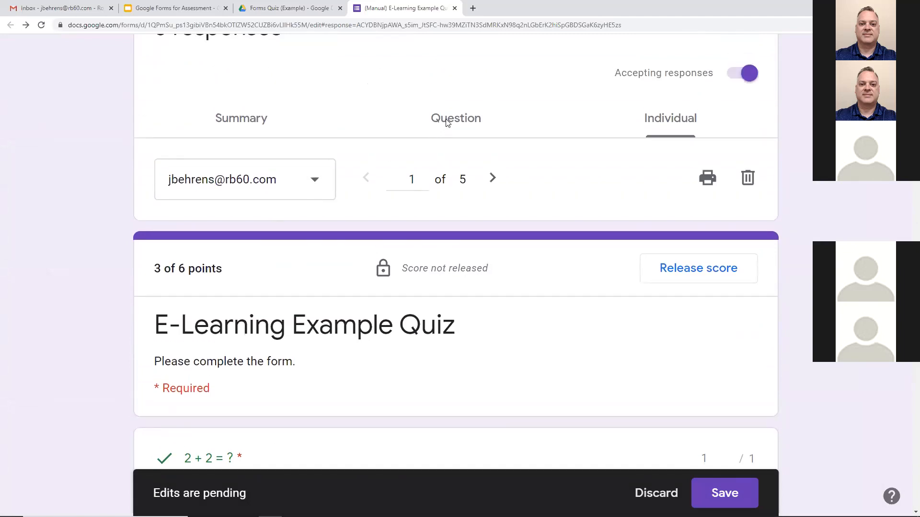
scroll(459, 259, up, 3)
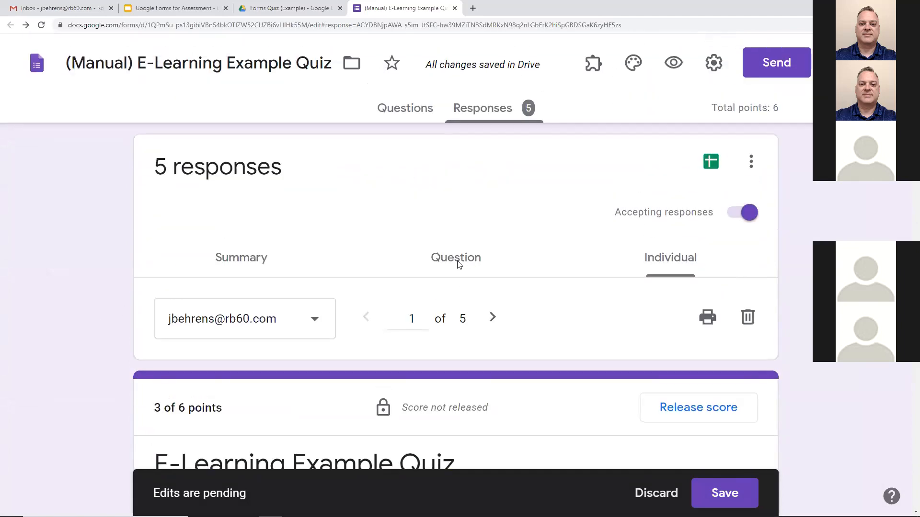
click(724, 493)
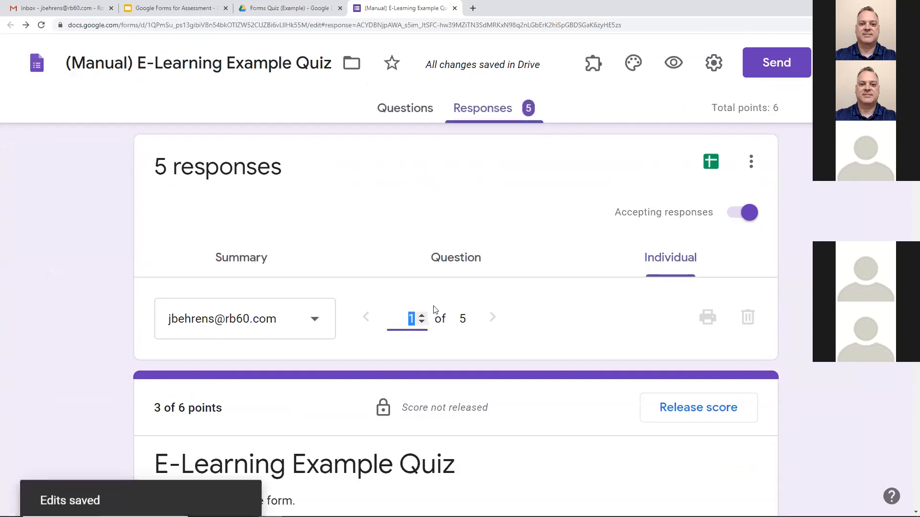
View the responses by question and examine the answer groups for "2 + 2 = ?", listing the respondents who chose 4 and 2
click(463, 262)
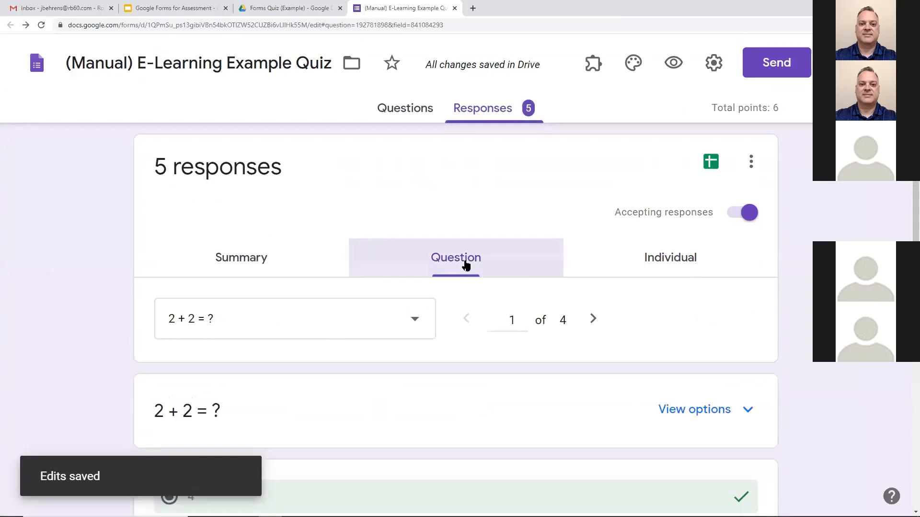
scroll(110, 263, down, 4)
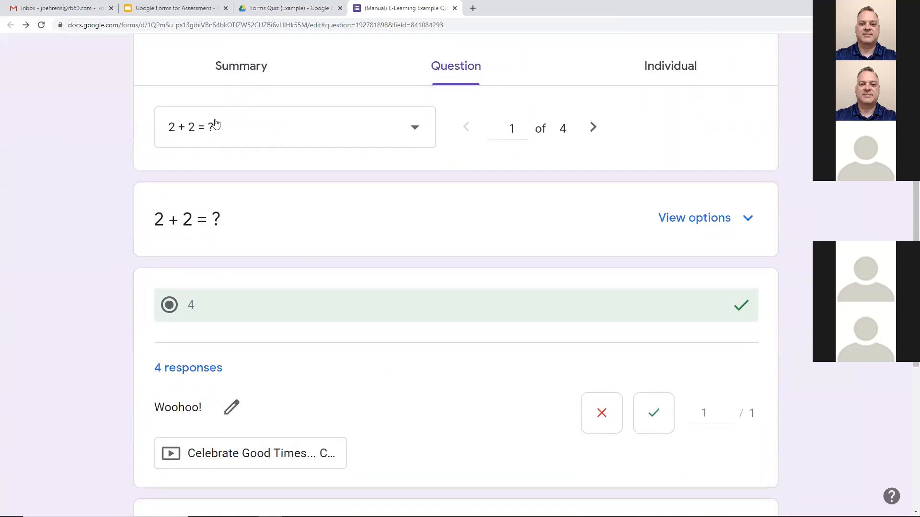
scroll(123, 204, down, 3)
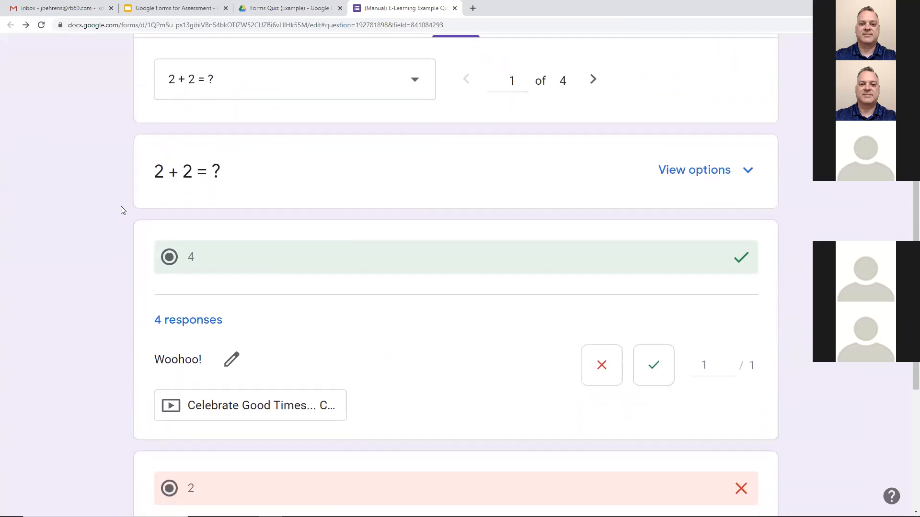
click(160, 182)
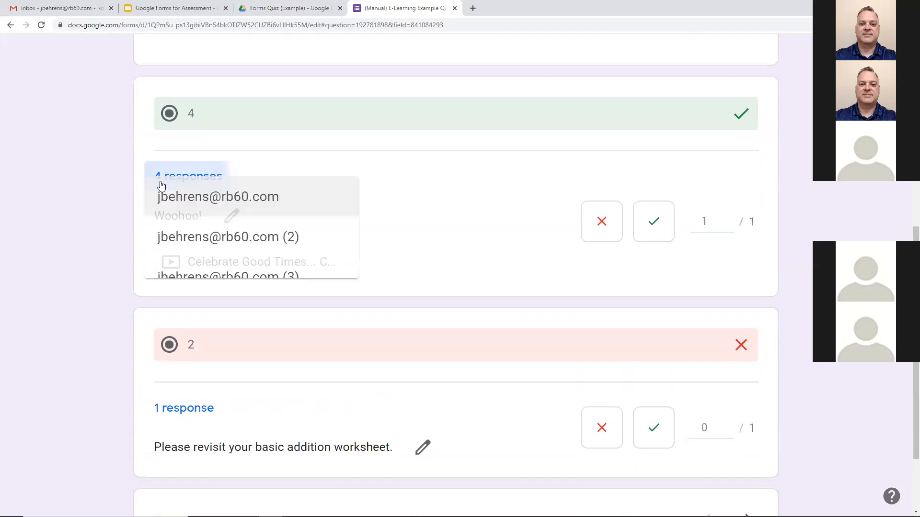
click(161, 185)
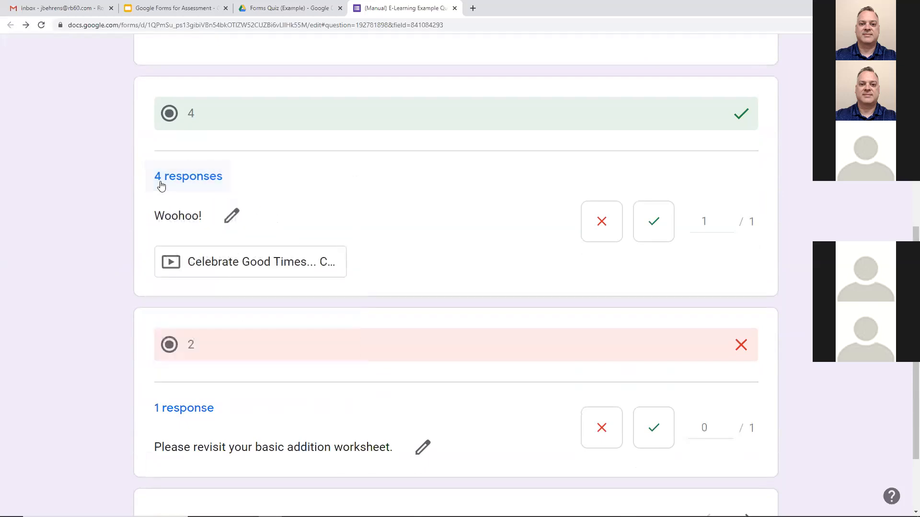
scroll(124, 227, down, 2)
click(182, 307)
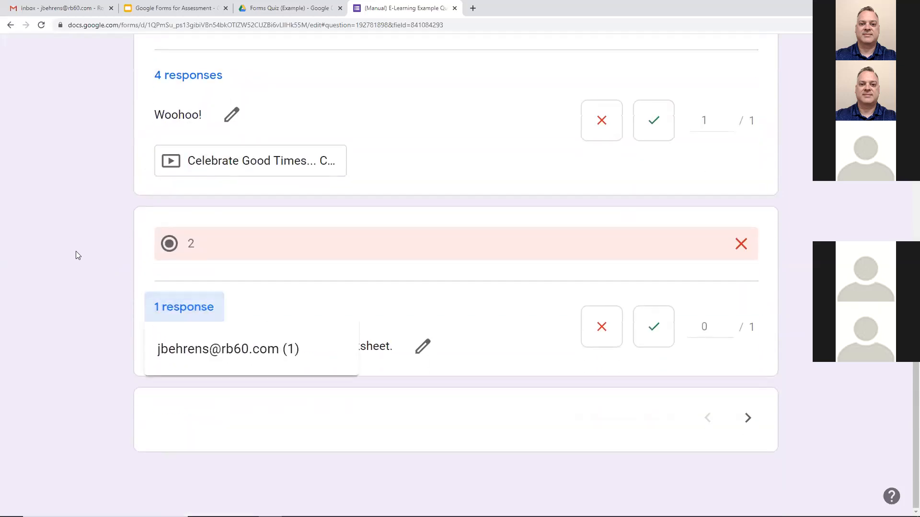
click(104, 248)
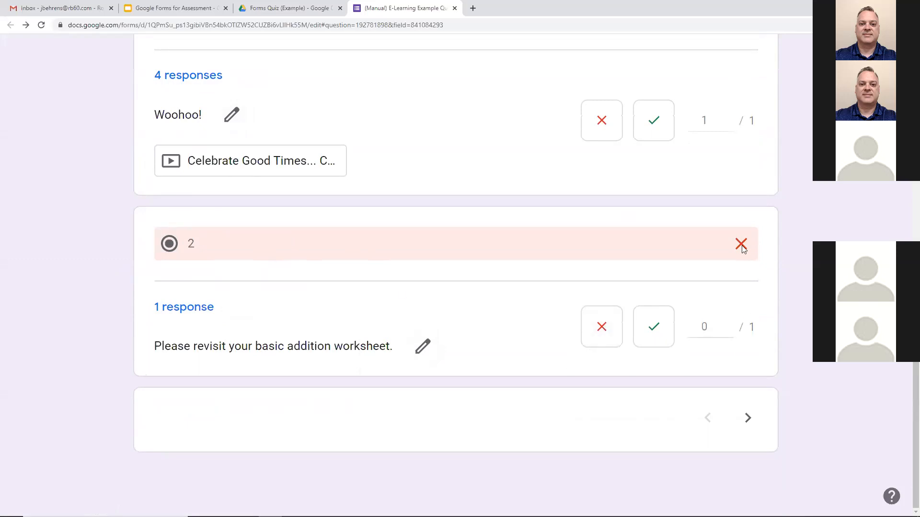
Mark the answer "2" to "2 + 2 = ?" as correct for its response group and save the grades
click(655, 329)
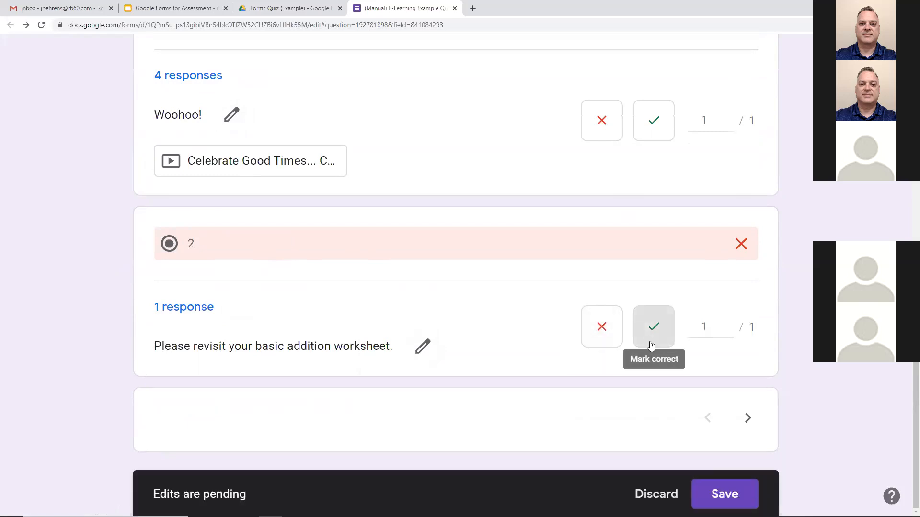
click(741, 486)
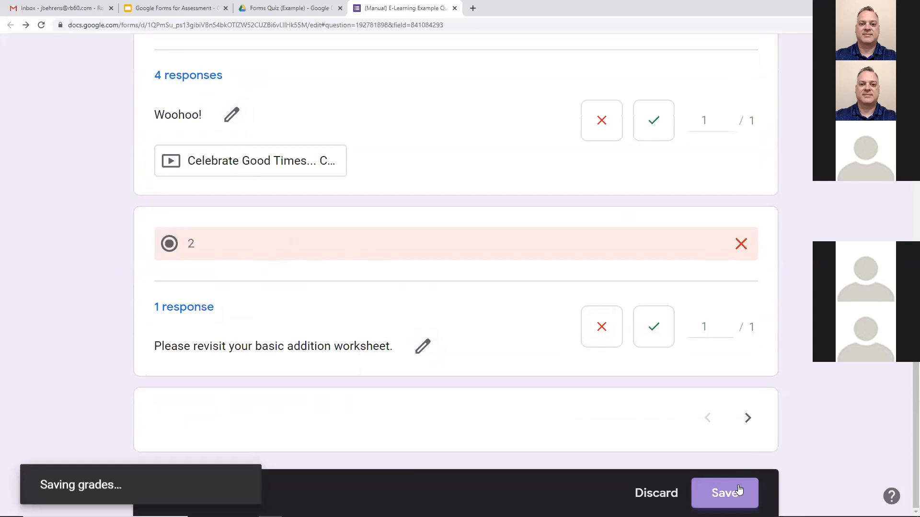
scroll(766, 320, down, 10)
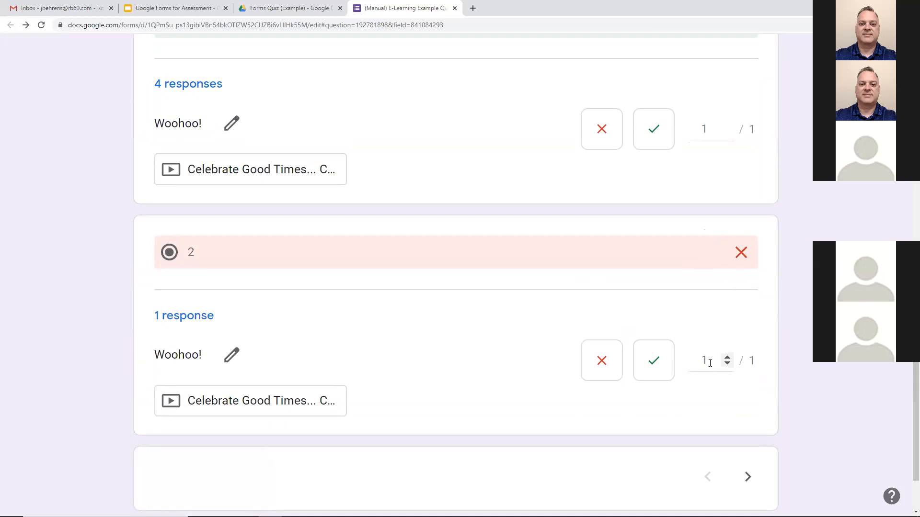
Mark the answer "4" to "2 + 2 = ?" as incorrect for its whole response group and save the grades
scroll(684, 316, up, 3)
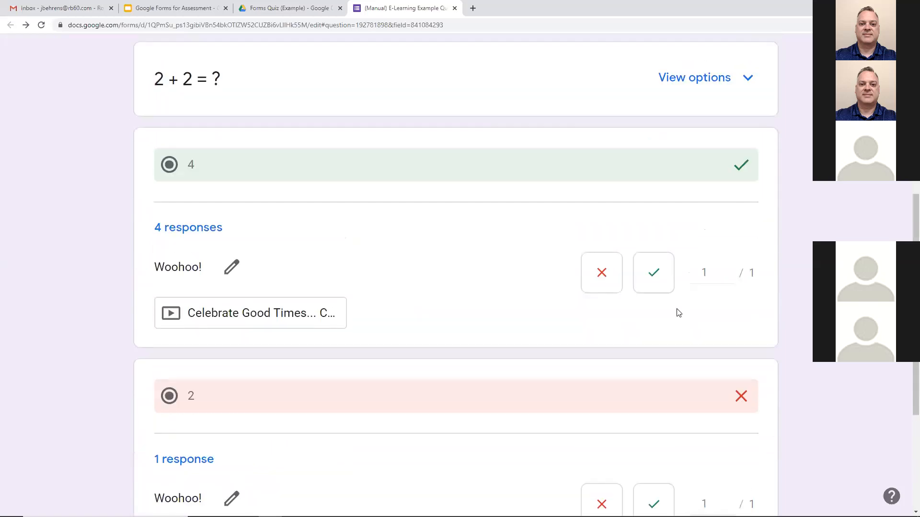
click(608, 287)
click(717, 485)
scroll(652, 302, down, 4)
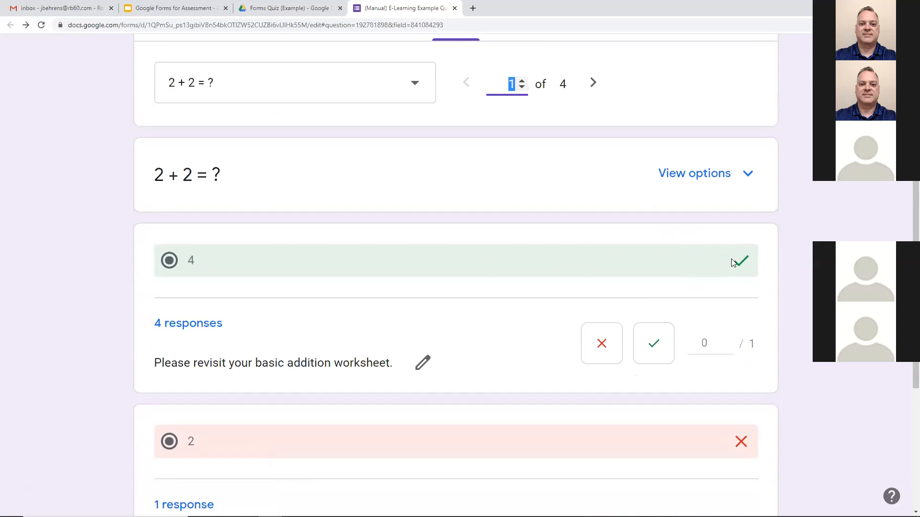
Restore the "2 + 2 = ?" grading by marking "4" correct and "2" incorrect, then save and check both groups
scroll(695, 282, down, 1)
click(671, 294)
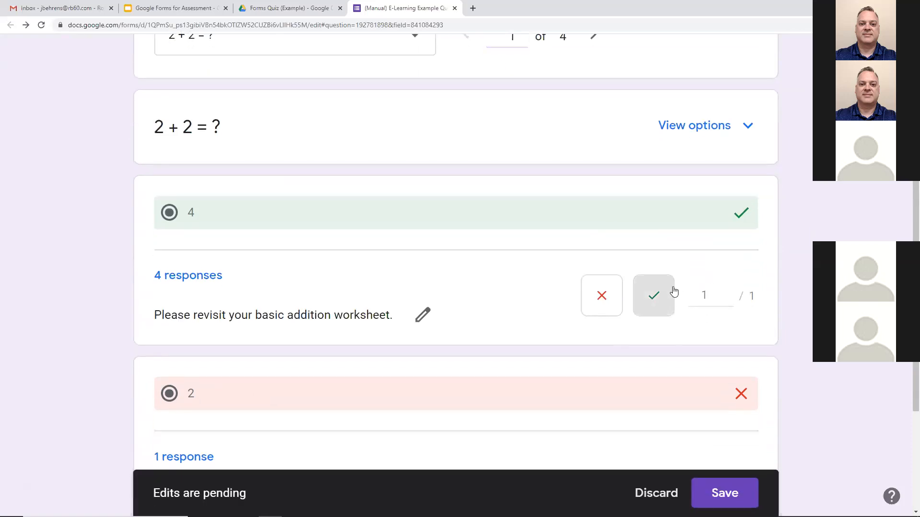
scroll(680, 283, down, 4)
click(610, 309)
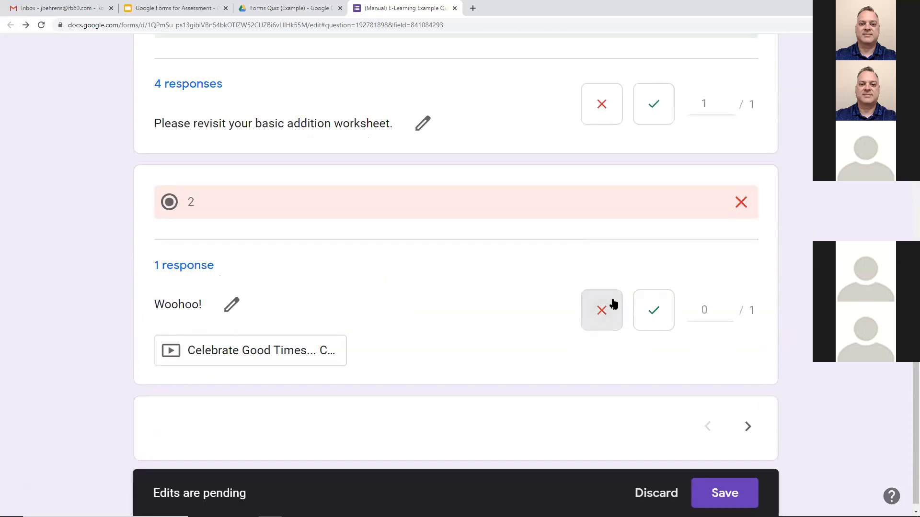
click(737, 490)
scroll(495, 254, down, 2)
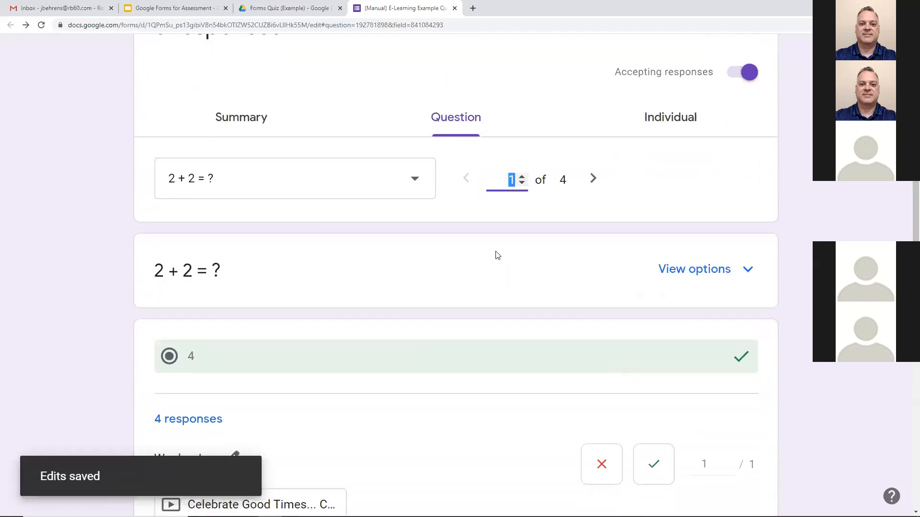
scroll(620, 246, down, 7)
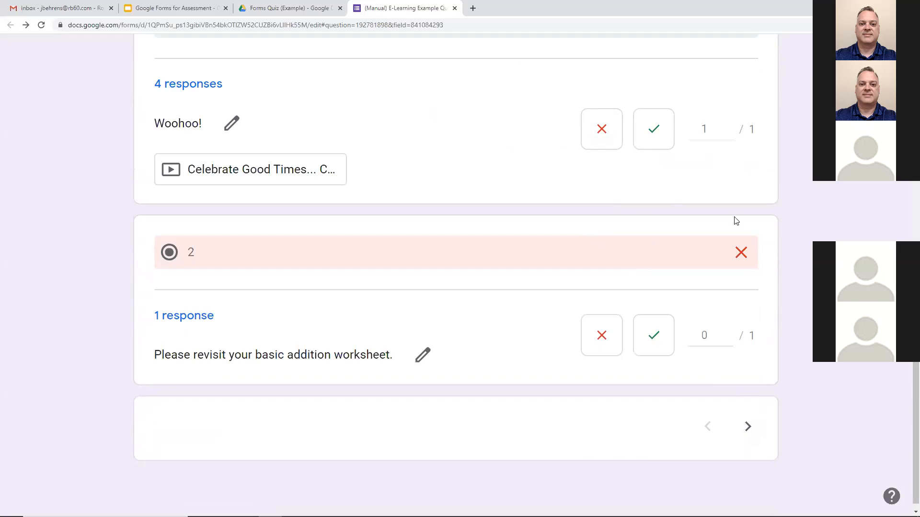
Go to the question on Illinois capitols, show its answer options and examine which ones count as correct
click(747, 427)
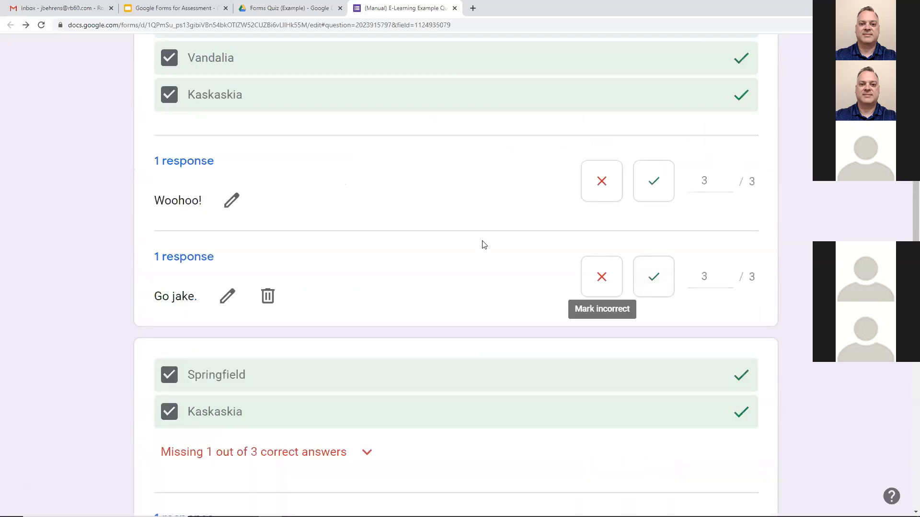
scroll(482, 243, up, 6)
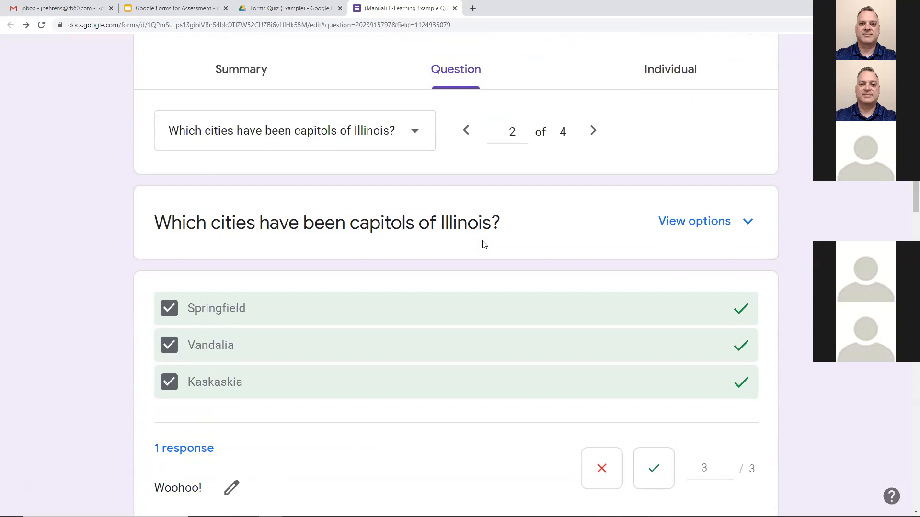
click(755, 221)
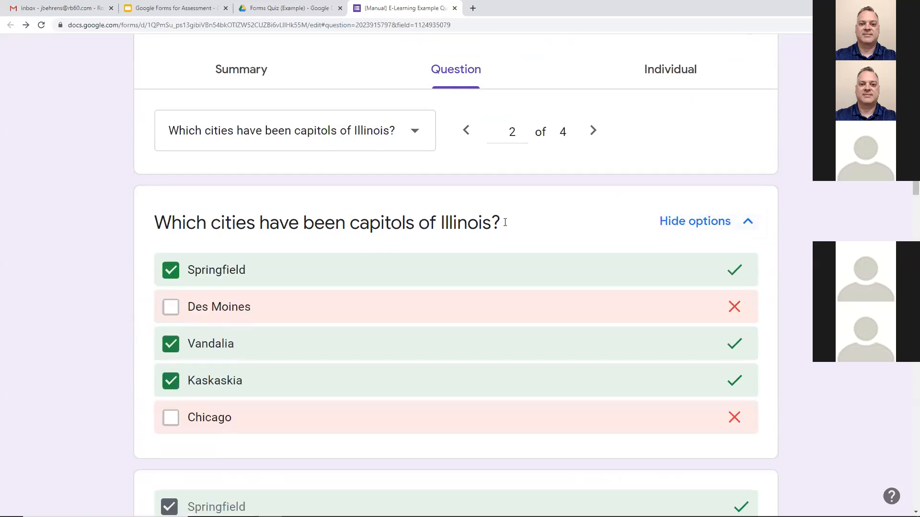
scroll(477, 211, down, 1)
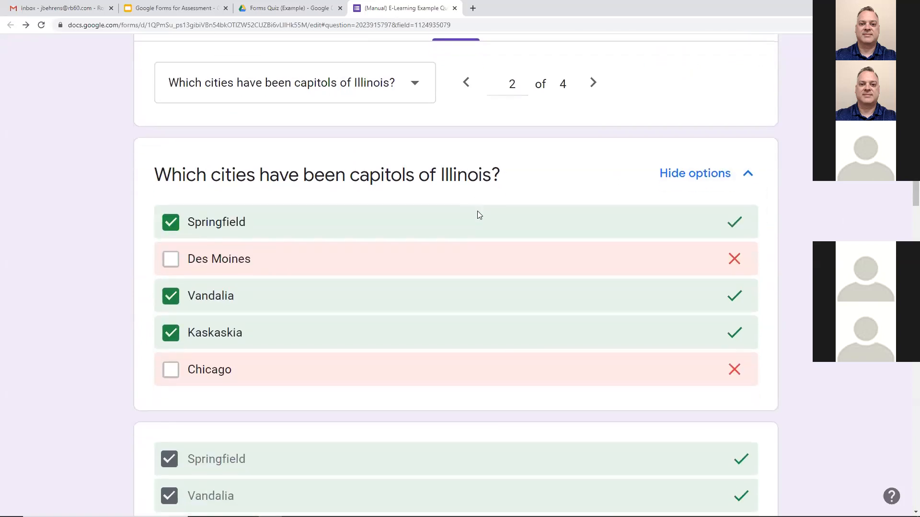
scroll(477, 210, down, 1)
scroll(477, 211, down, 5)
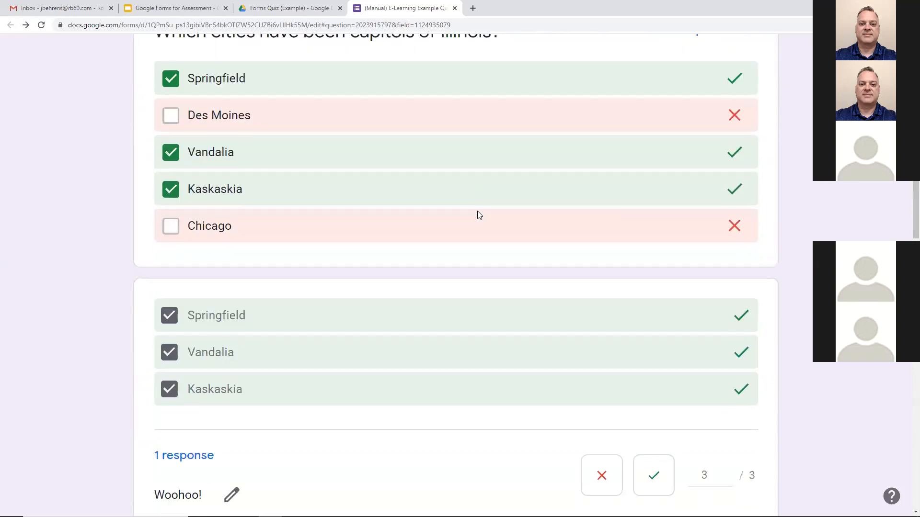
Show the missing correct answer for the Springfield and Kaskaskia response group and examine the groups' feedback and points
scroll(382, 238, down, 7)
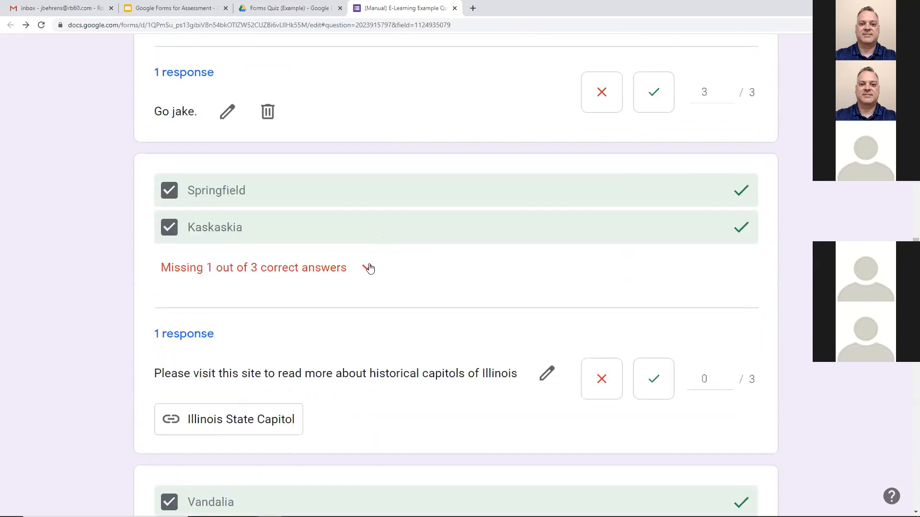
scroll(404, 267, down, 2)
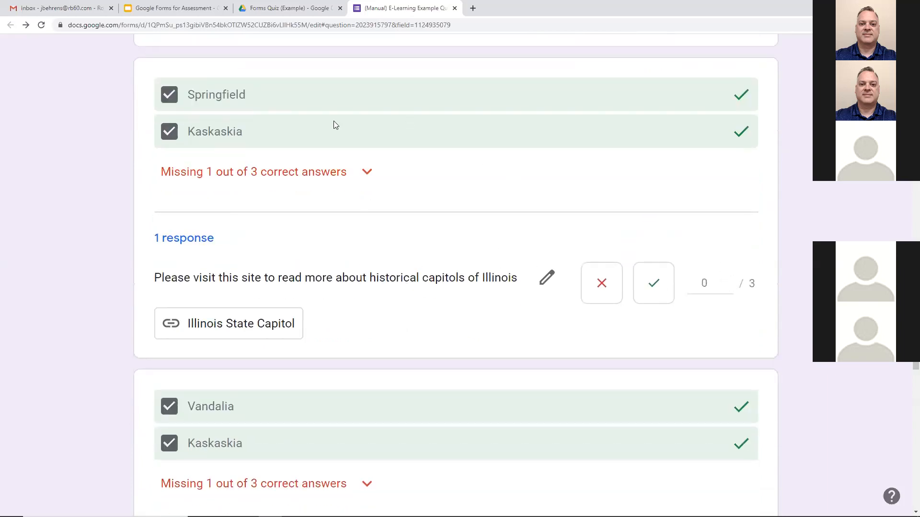
click(372, 172)
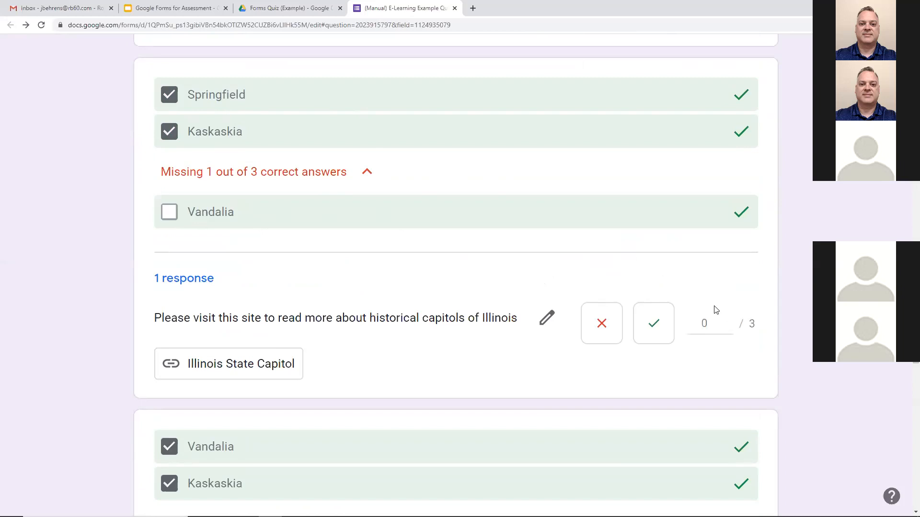
scroll(590, 278, down, 10)
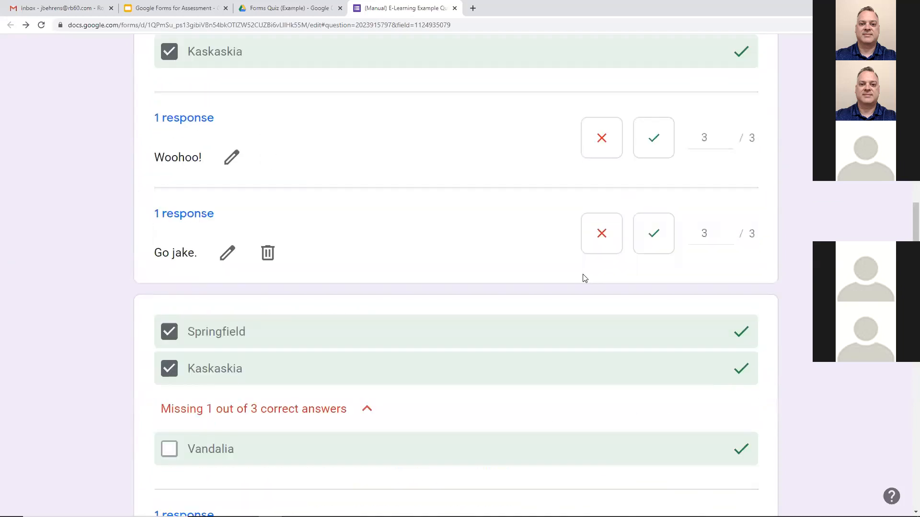
Go to the question "Who is the author of Harry Potter?" and examine its graded and ungraded response groups
scroll(410, 194, up, 10)
click(584, 139)
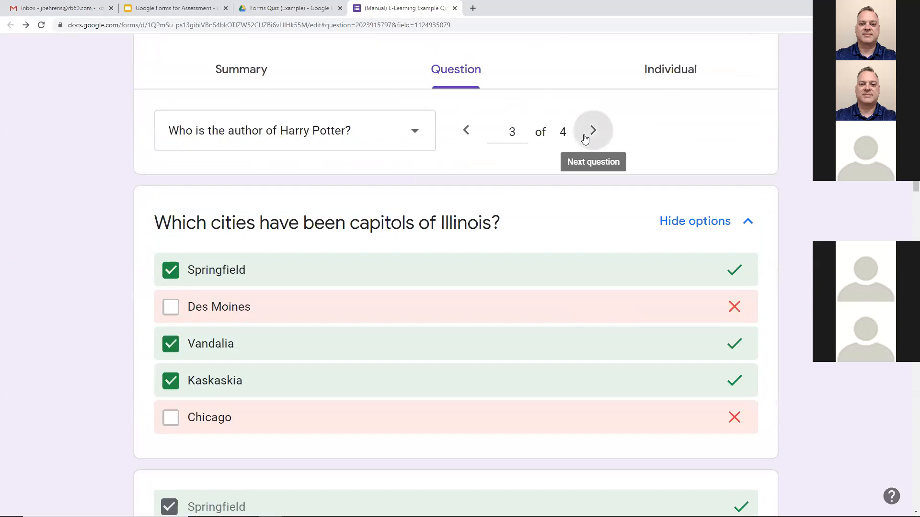
scroll(546, 207, down, 5)
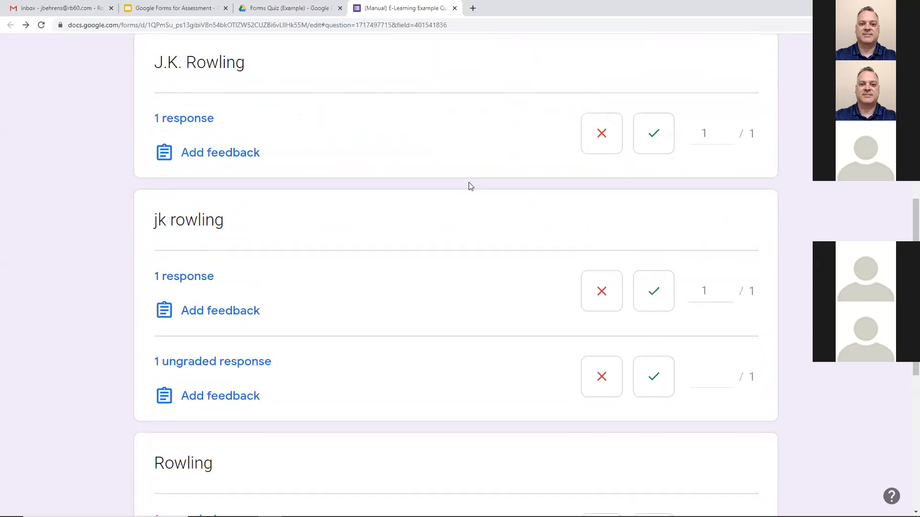
scroll(469, 186, down, 2)
scroll(470, 185, down, 3)
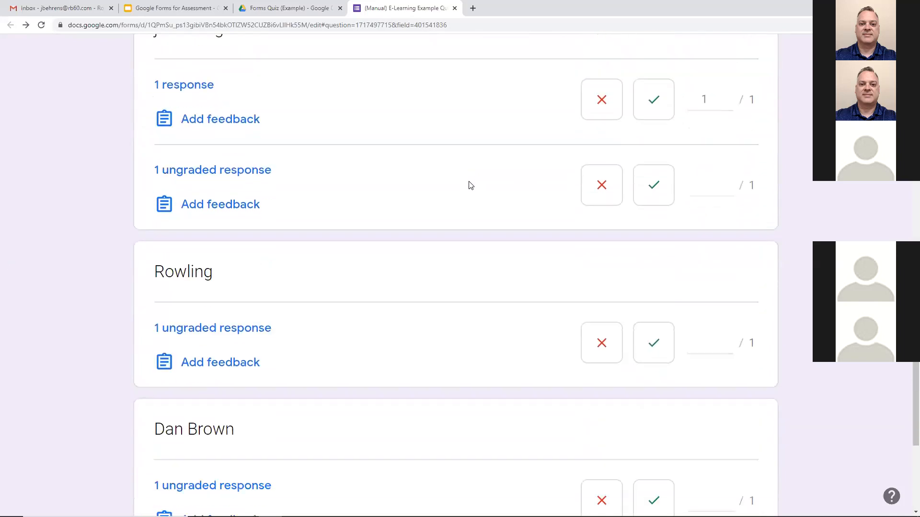
Go to the "Please identify Italy" question, show its image options and examine which one counts as correct
scroll(471, 186, up, 7)
click(593, 83)
scroll(433, 206, down, 4)
scroll(431, 207, up, 3)
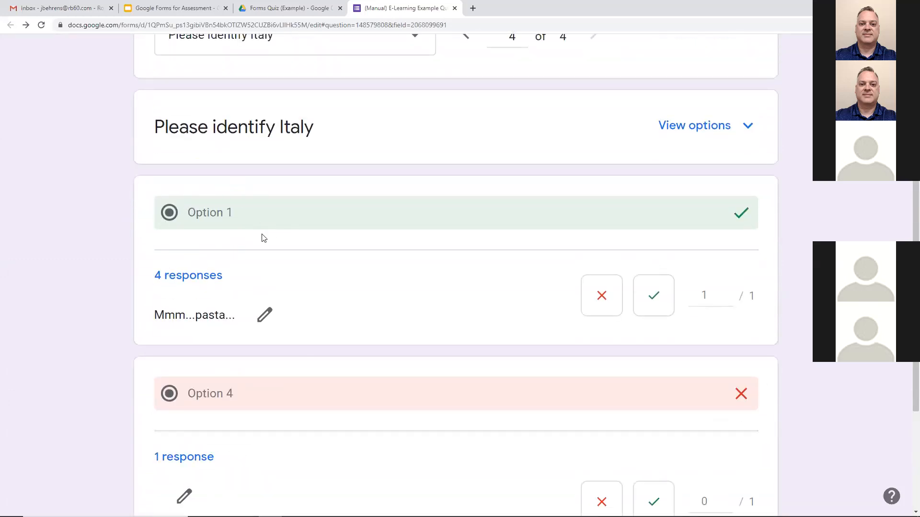
click(733, 128)
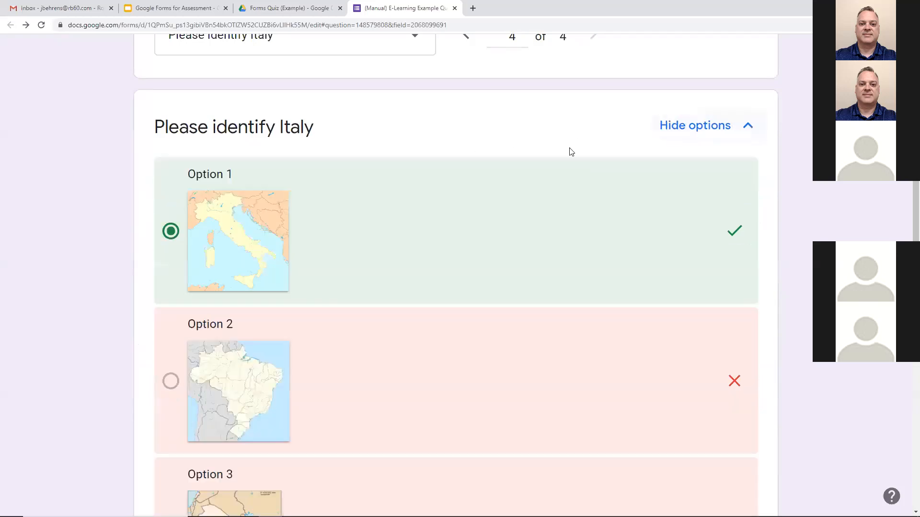
scroll(122, 179, down, 7)
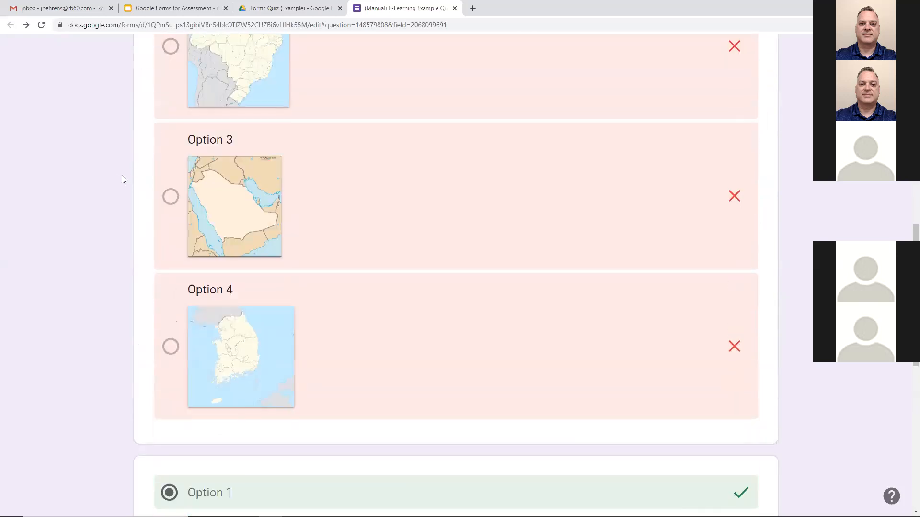
scroll(122, 180, up, 8)
Hide the Italy question's image options and examine the feedback and points of the Option 1 and Option 4 response groups
click(698, 85)
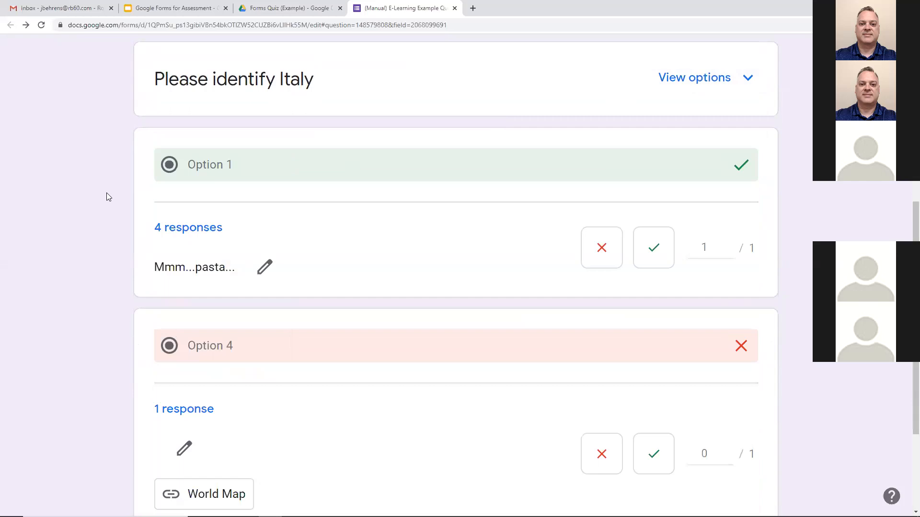
scroll(107, 197, down, 2)
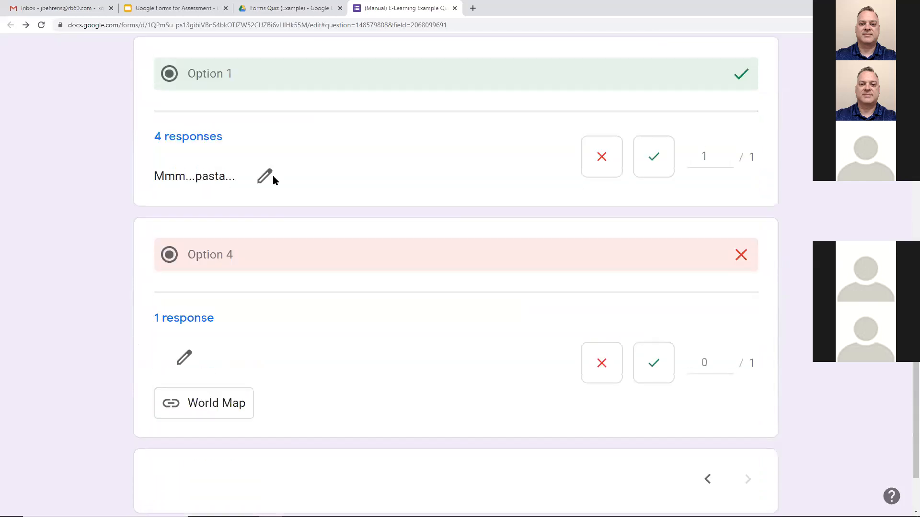
scroll(527, 134, up, 2)
click(722, 91)
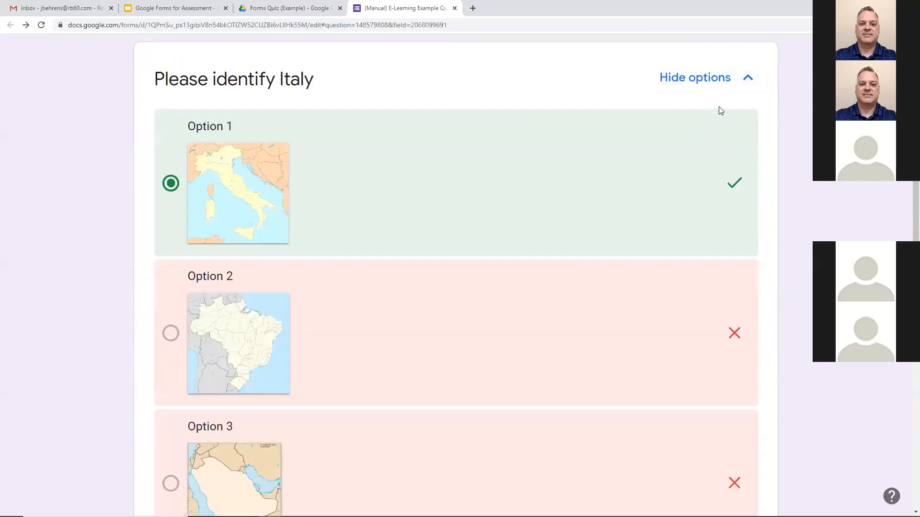
click(722, 90)
scroll(101, 259, down, 3)
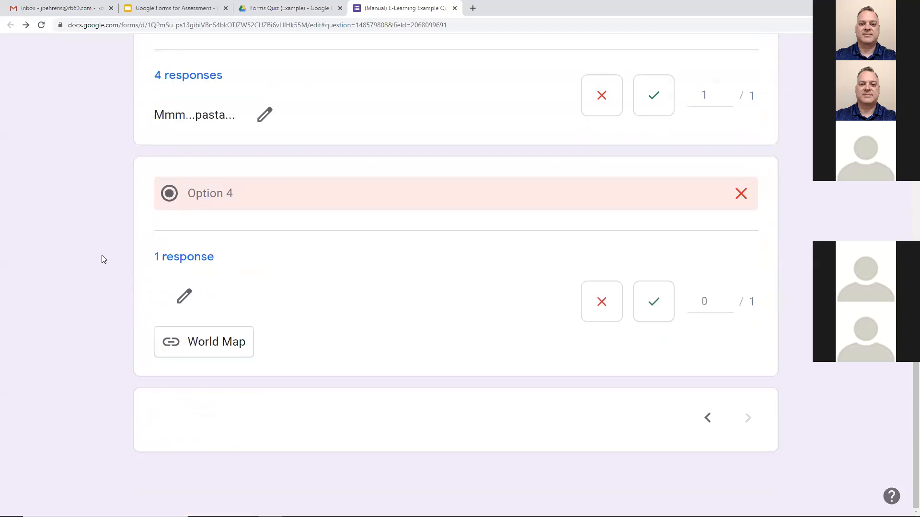
Export the quiz responses to a new spreadsheet, keeping the suggested name
scroll(102, 259, up, 10)
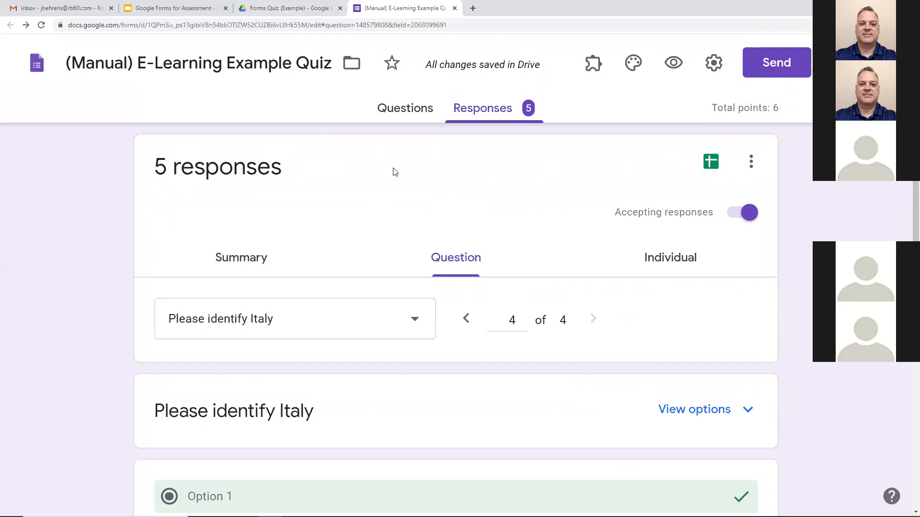
click(712, 163)
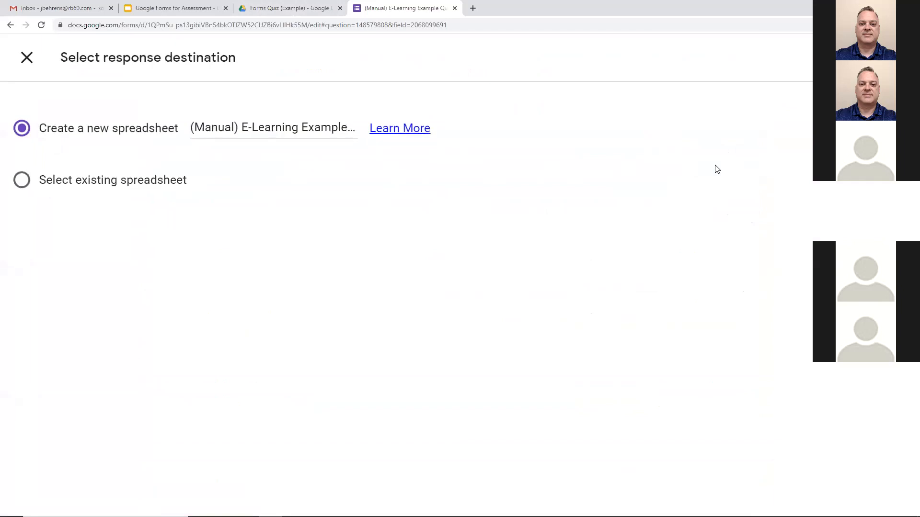
click(874, 57)
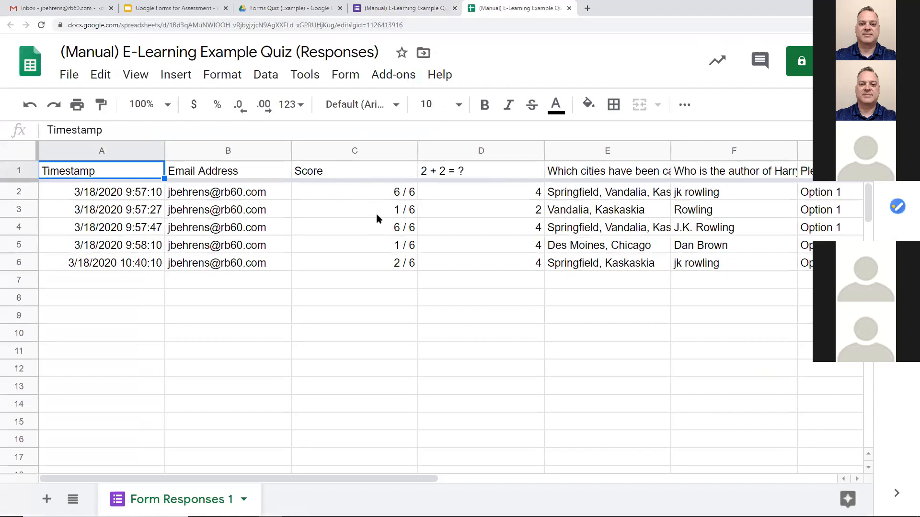
Examine the scores and answers across all columns of the responses spreadsheet, then close it to return to the form
drag(308, 478, 457, 479)
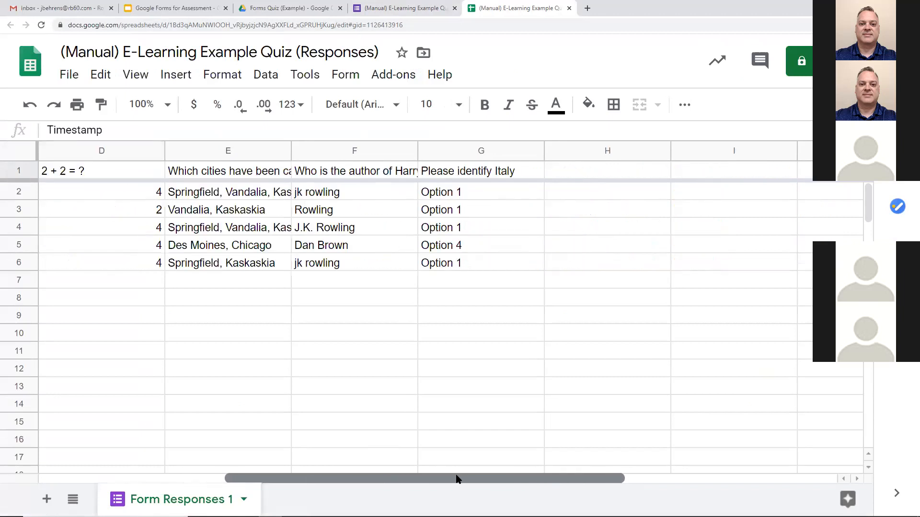
drag(457, 479, 354, 478)
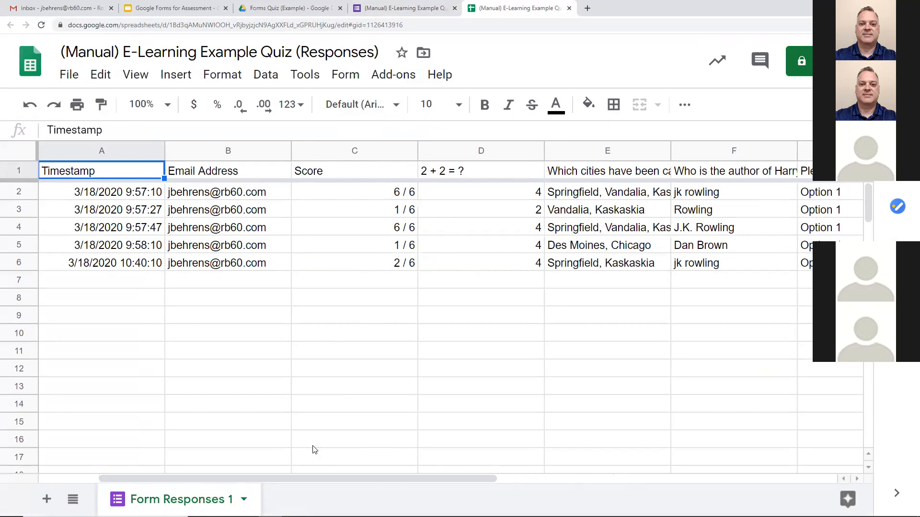
drag(304, 475, 364, 473)
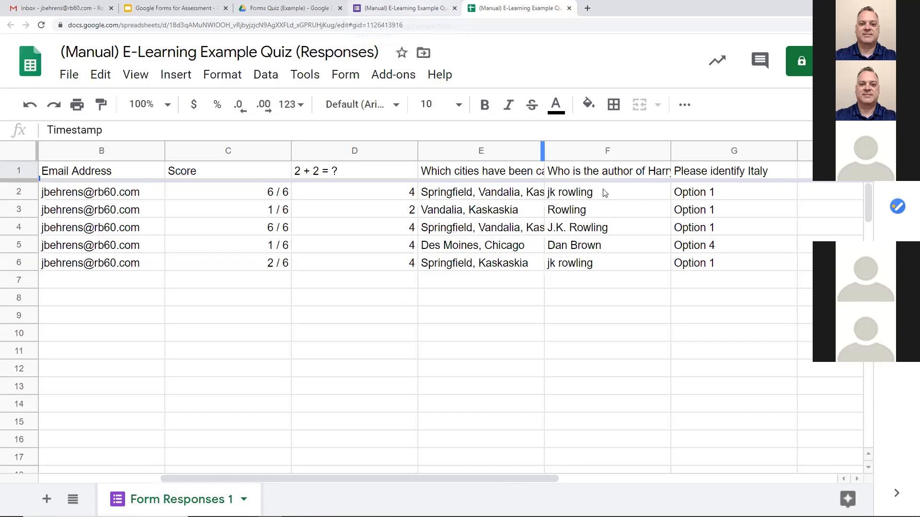
click(712, 197)
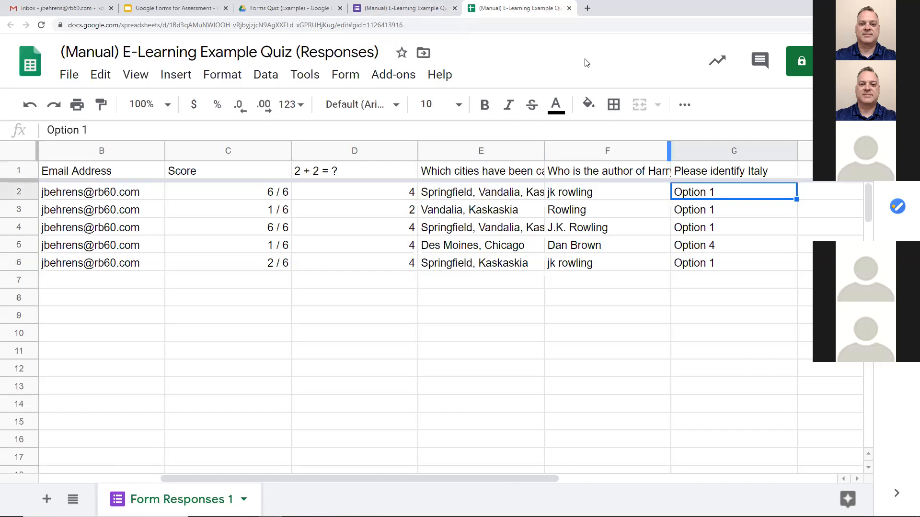
click(568, 8)
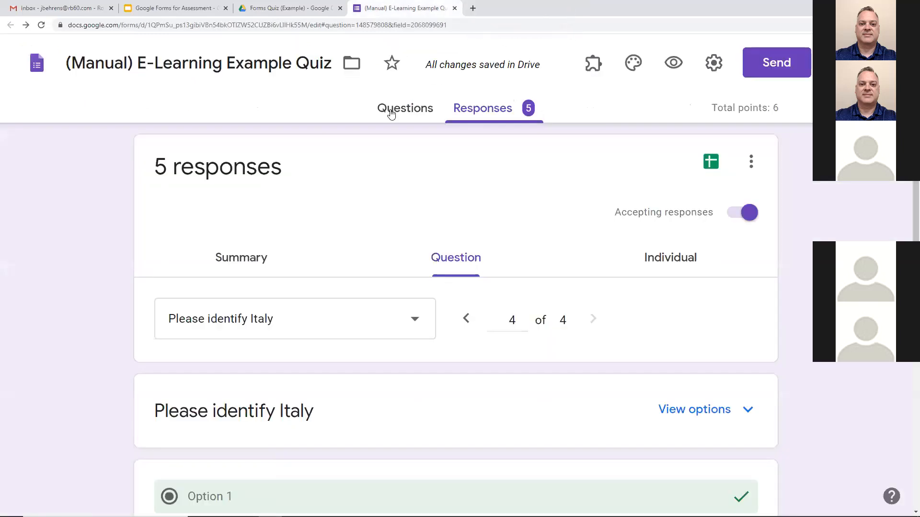
key(ctrl+minus)
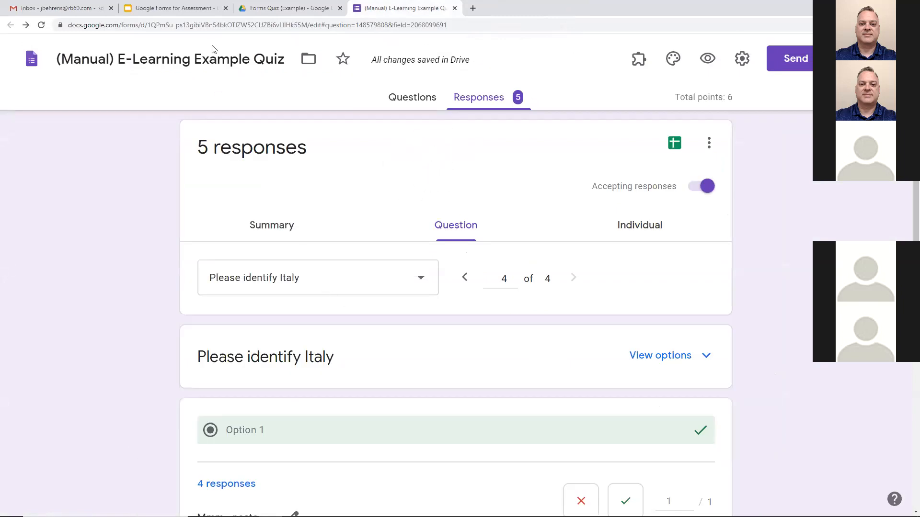
Switch to the Google Forms for Assessment presentation and advance to the slide "When not to use a Google Form in quiz mode"
click(180, 8)
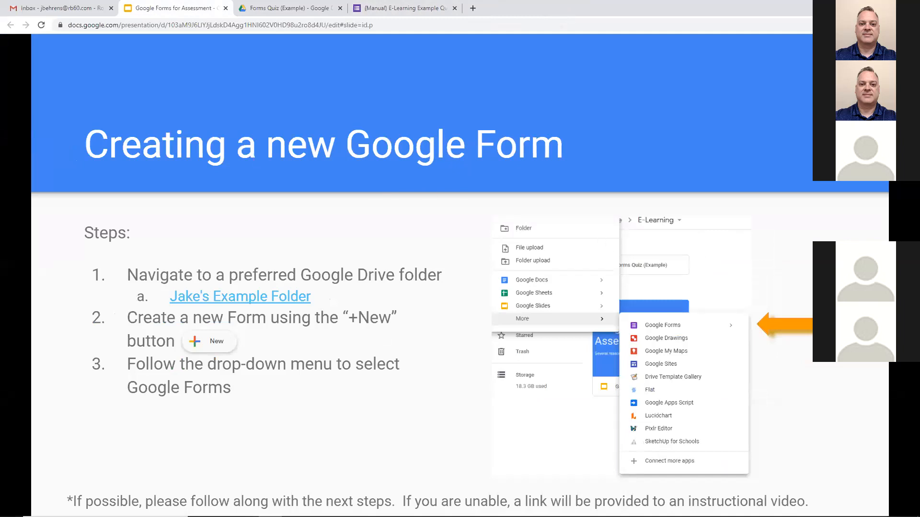
key(Right)
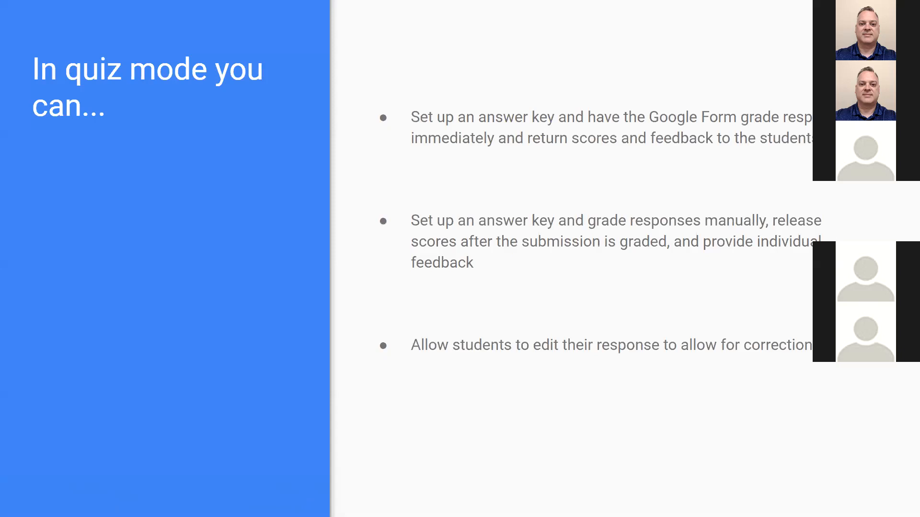
key(Right)
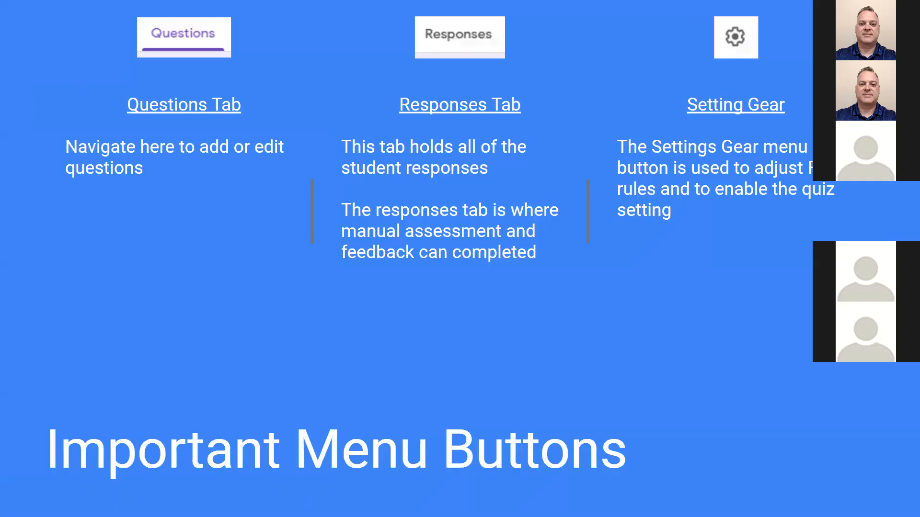
key(Right)
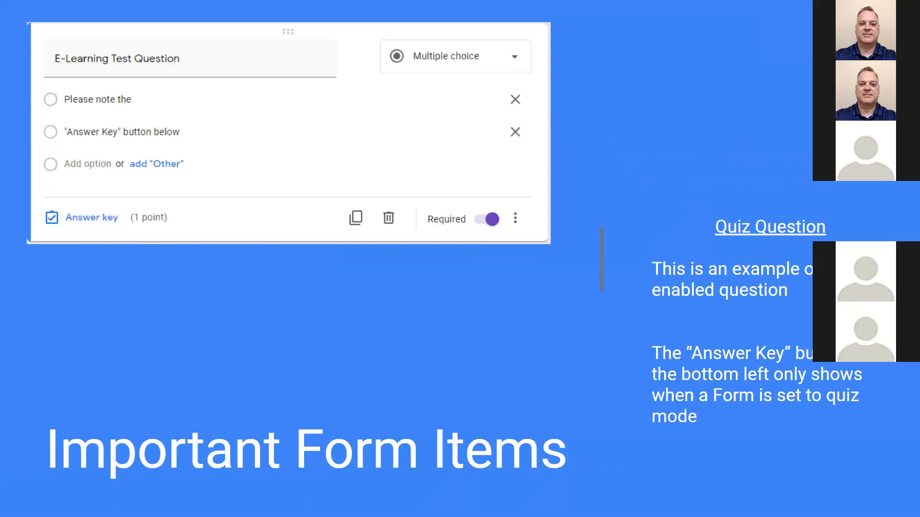
key(Right)
key(Right)
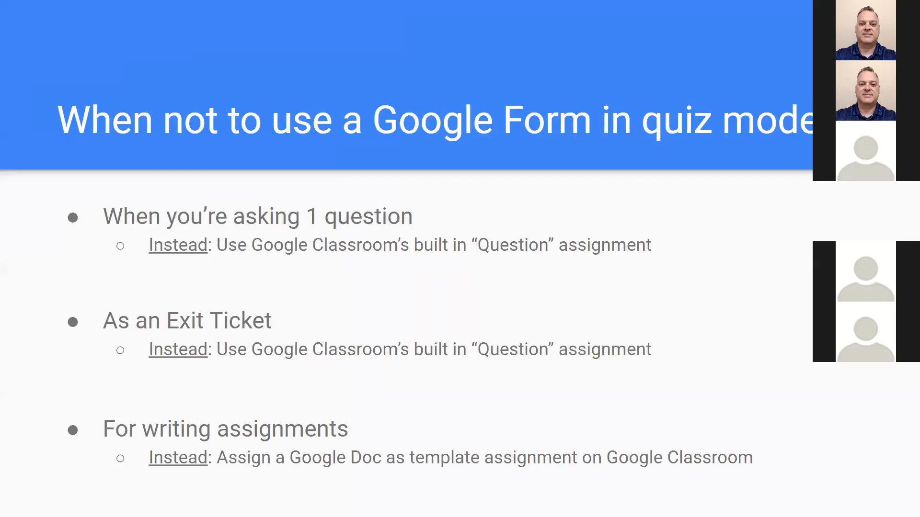
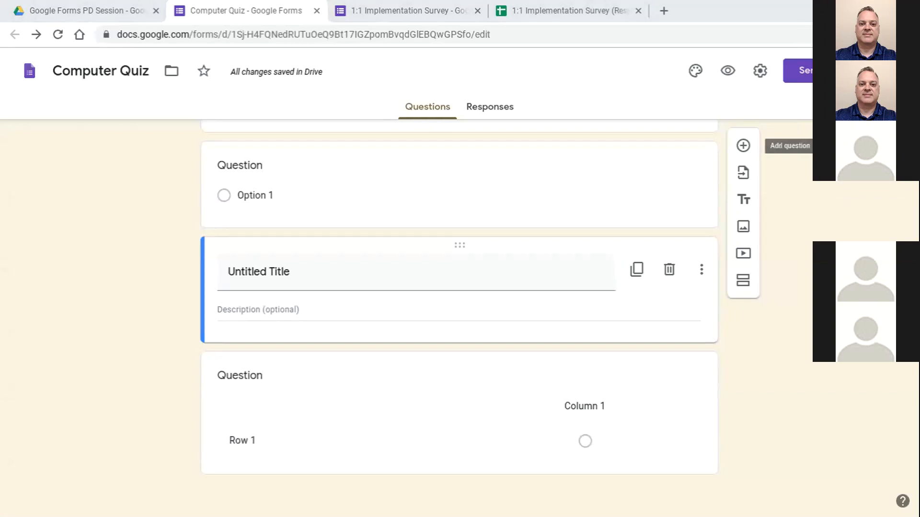
Generate a shortened link for sending the Computer Quiz form and copy it
click(803, 69)
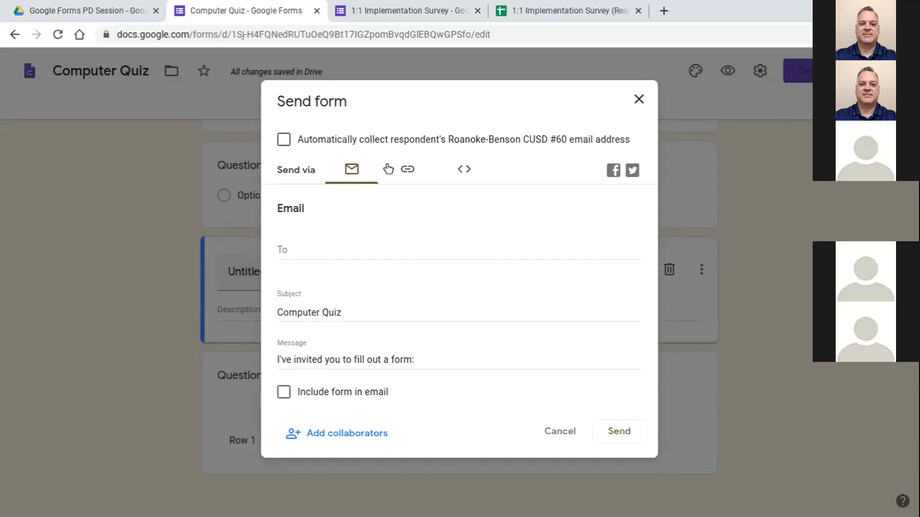
click(406, 171)
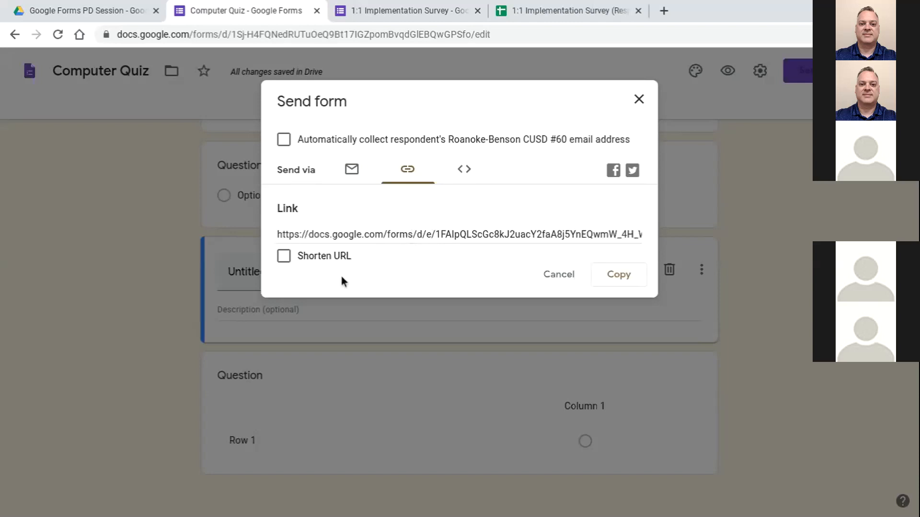
click(289, 260)
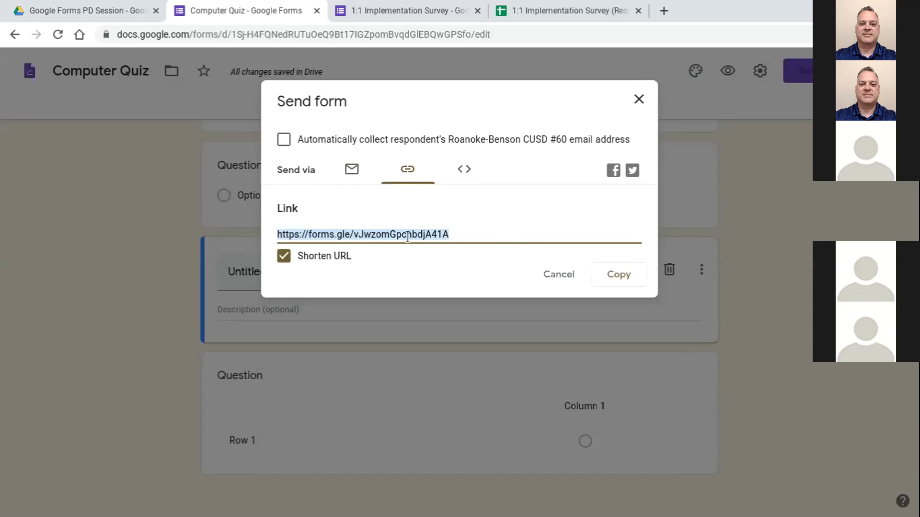
click(617, 284)
Paste the copied form link into cell G7 of the 1:1 Implementation Survey (Responses) spreadsheet
click(616, 15)
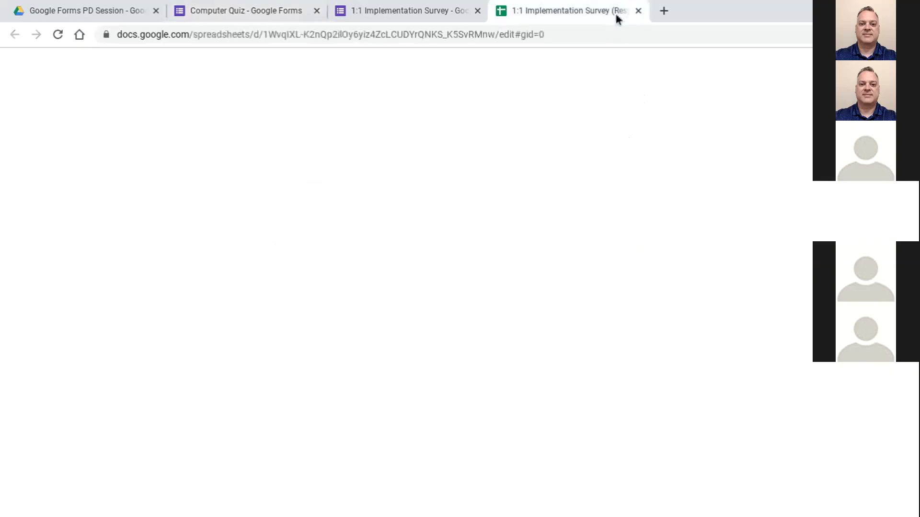
click(572, 264)
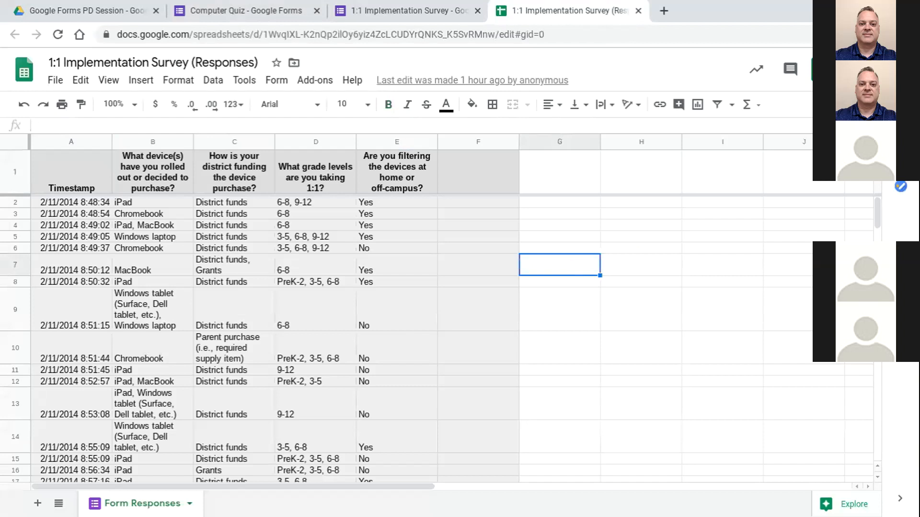
key(ctrl+v)
click(579, 372)
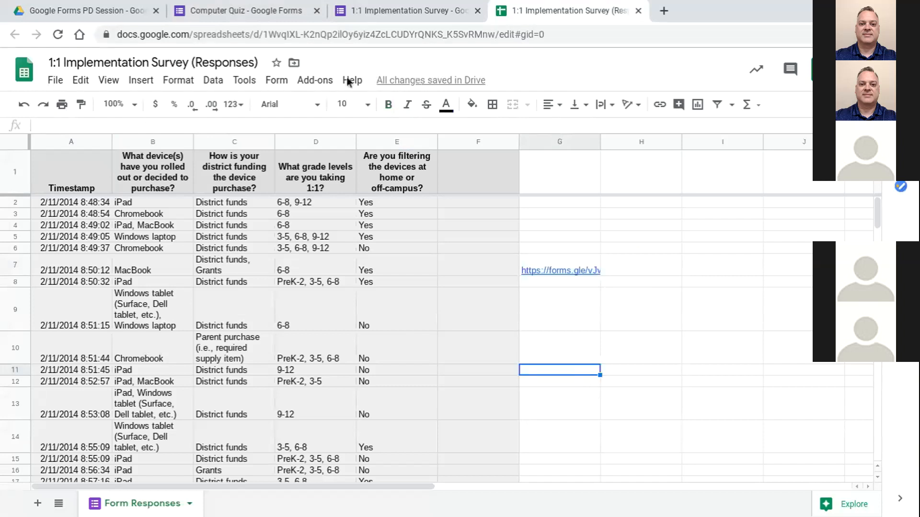
click(82, 80)
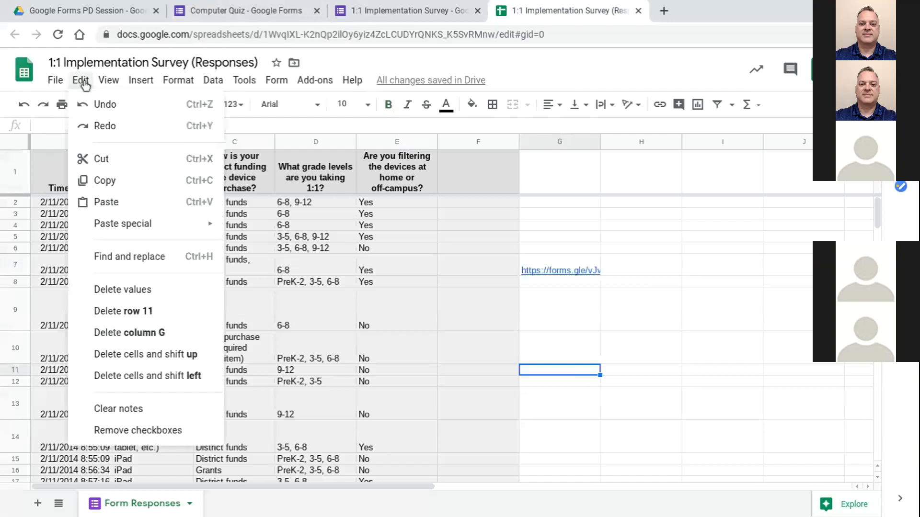
Return to the Computer Quiz form, view its HTML embed code for sending and go back to the shortened link
click(227, 12)
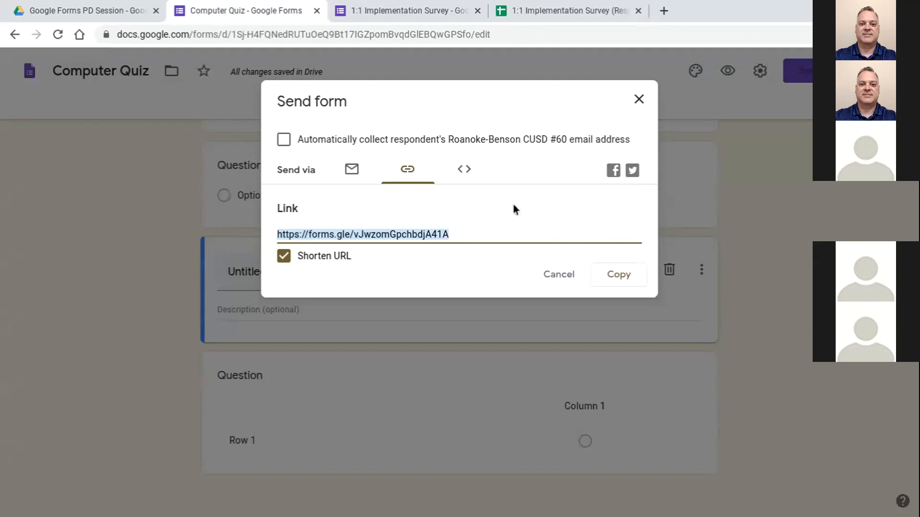
click(464, 177)
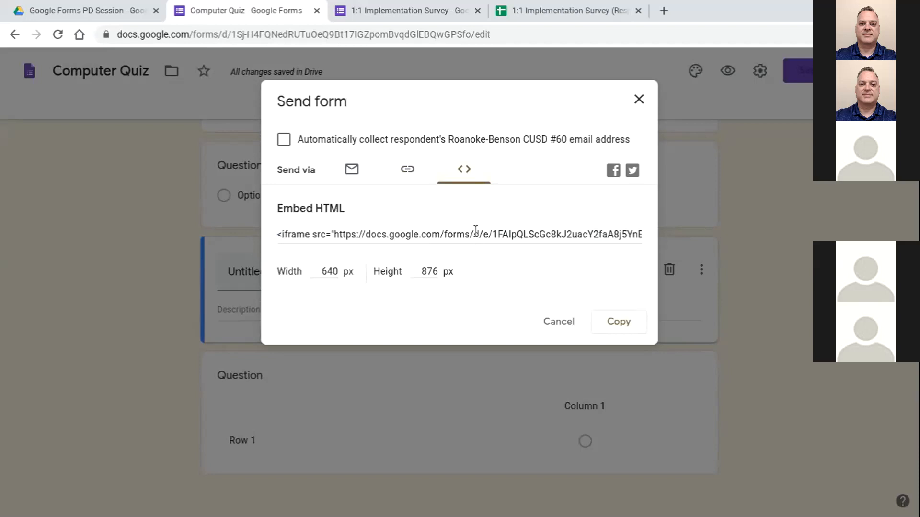
click(406, 177)
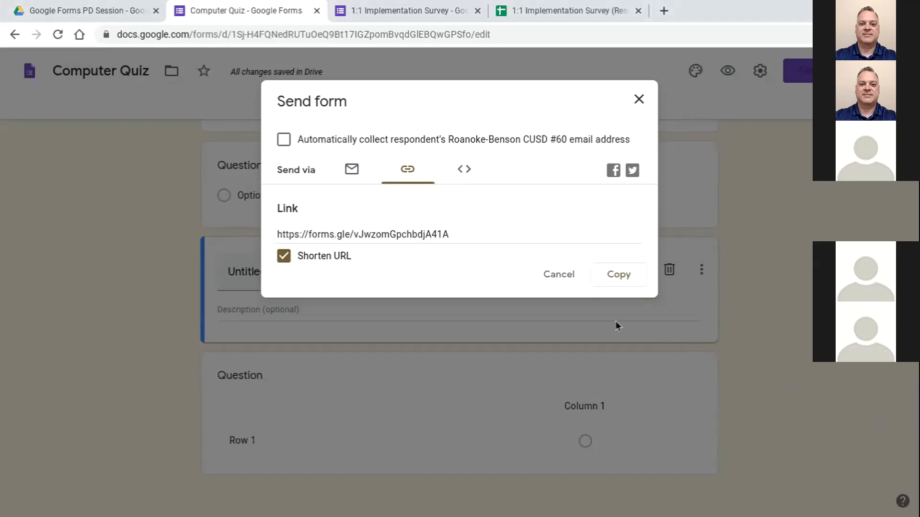
Leave the Computer Quiz form's sending options and open the Demo Class classwork page in Google Classroom, replacing the survey responses spreadsheet
click(552, 271)
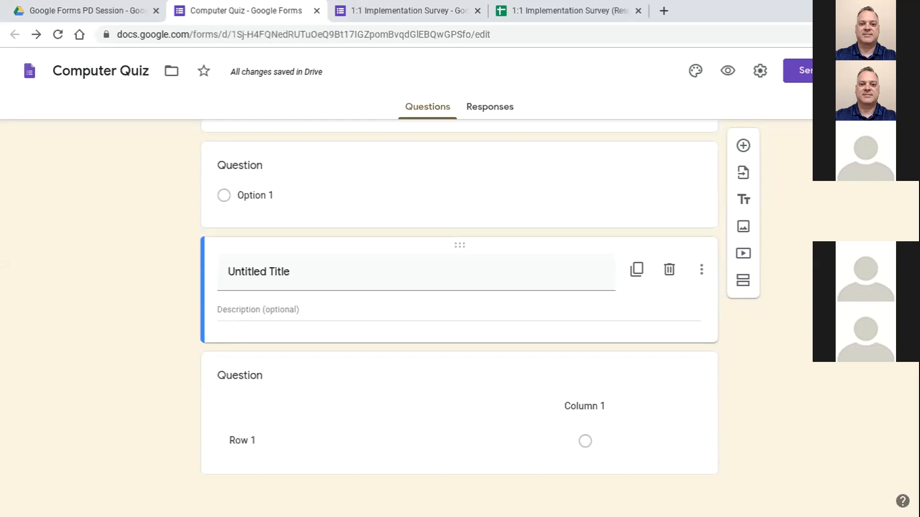
click(621, 16)
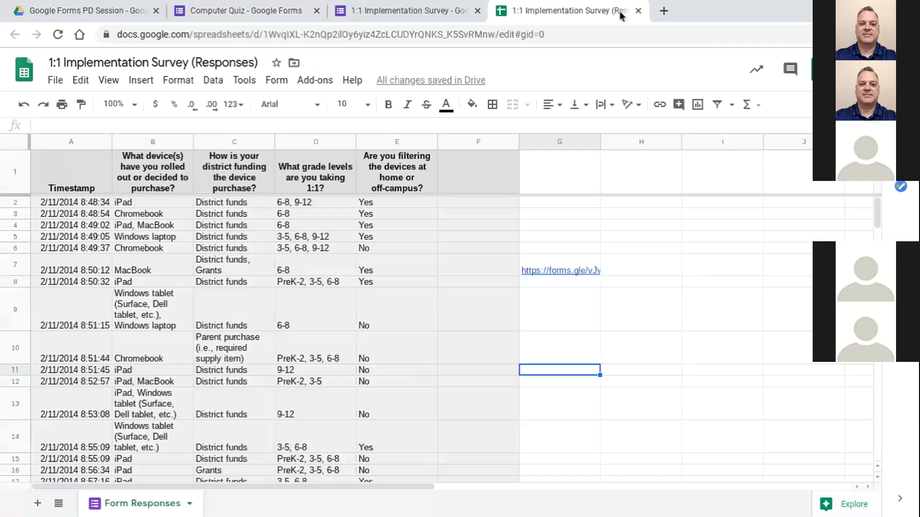
click(364, 36)
text(class)
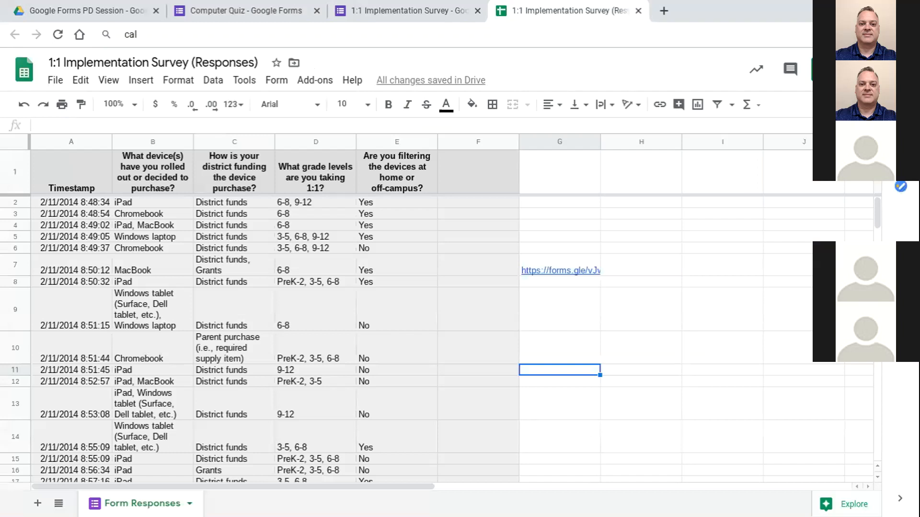
text(r)
key(Return)
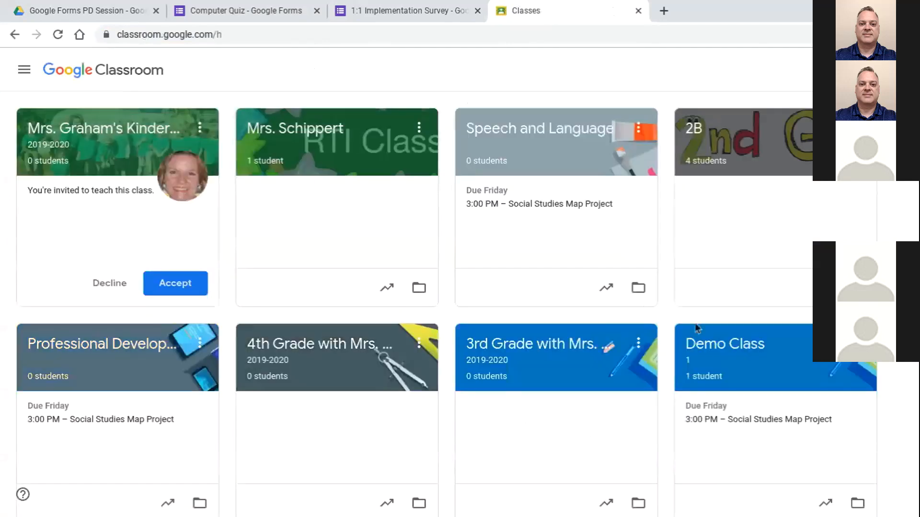
click(714, 348)
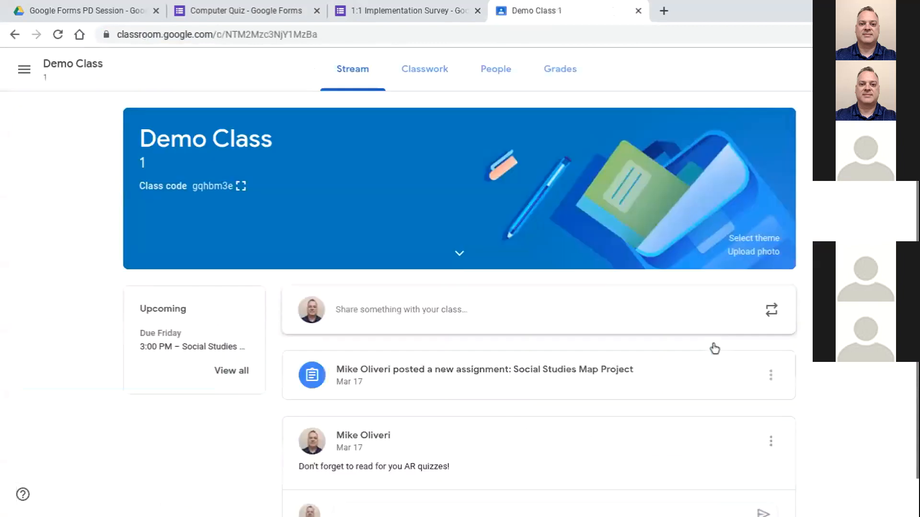
click(437, 85)
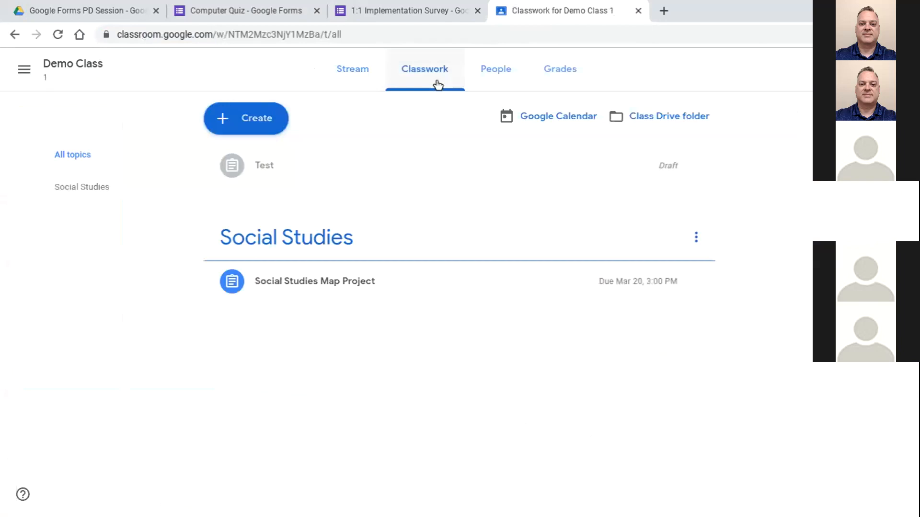
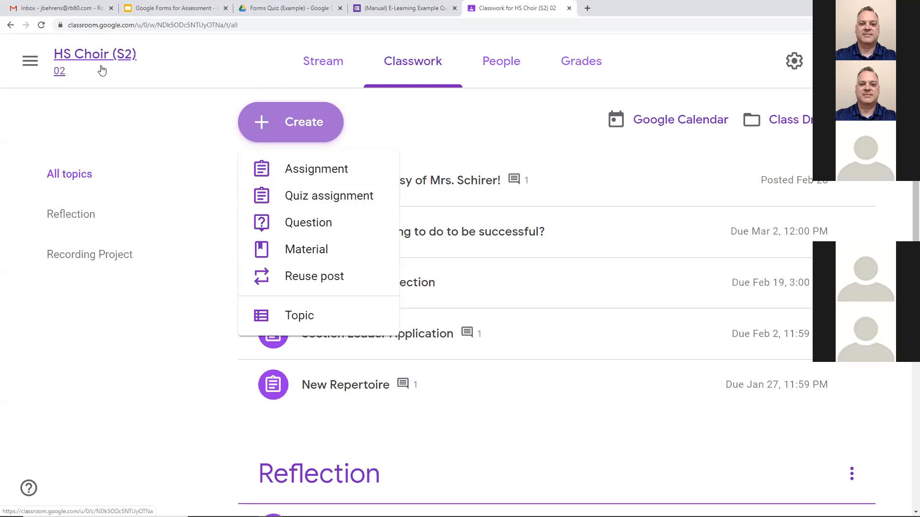
Start a new assignment in the HS Choir (S2) class and title it "Test Title"
click(309, 170)
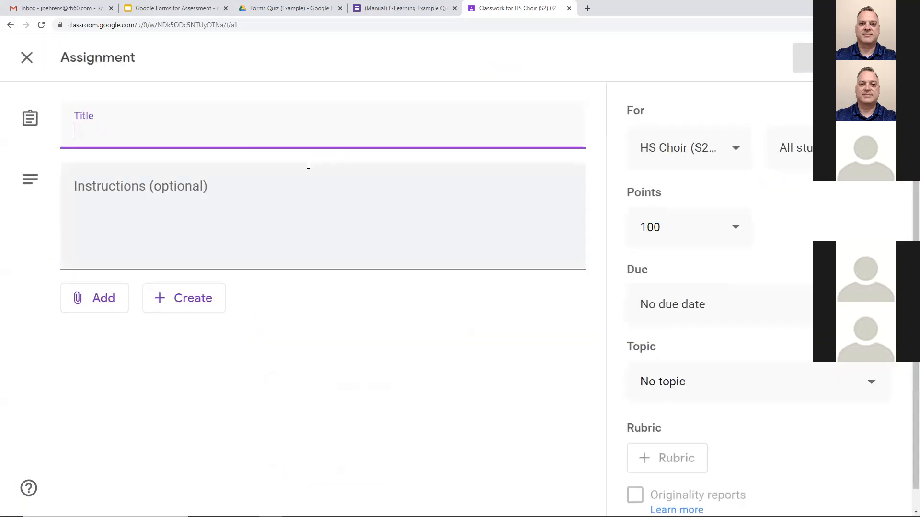
text(Test TItl)
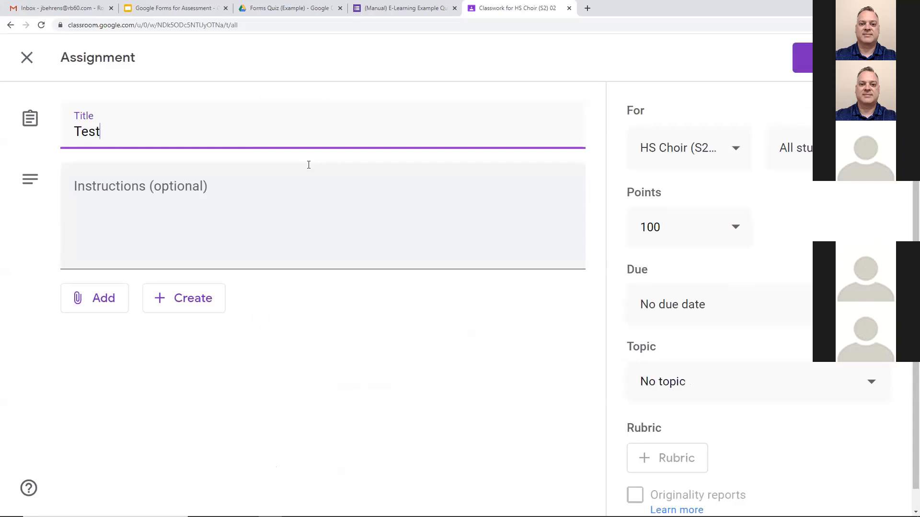
key(BackSpace)
key(BackSpace)
key(BackSpace)
text(itle)
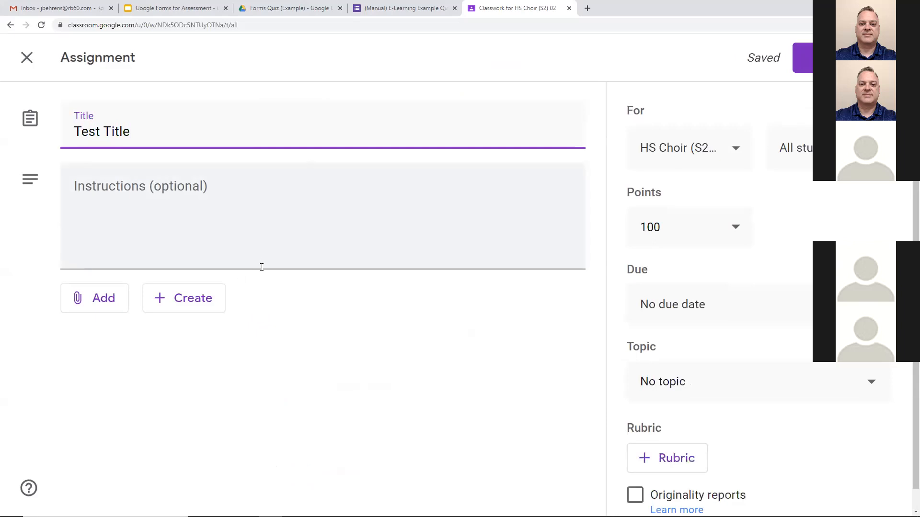
Attach the "(Auto) E-Learning Example" form from Google Drive to the Test Title assignment
click(105, 298)
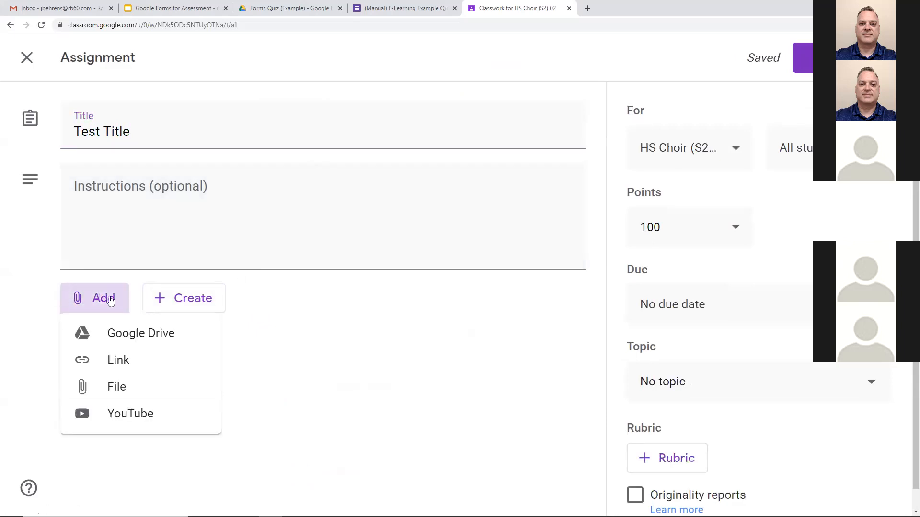
click(120, 331)
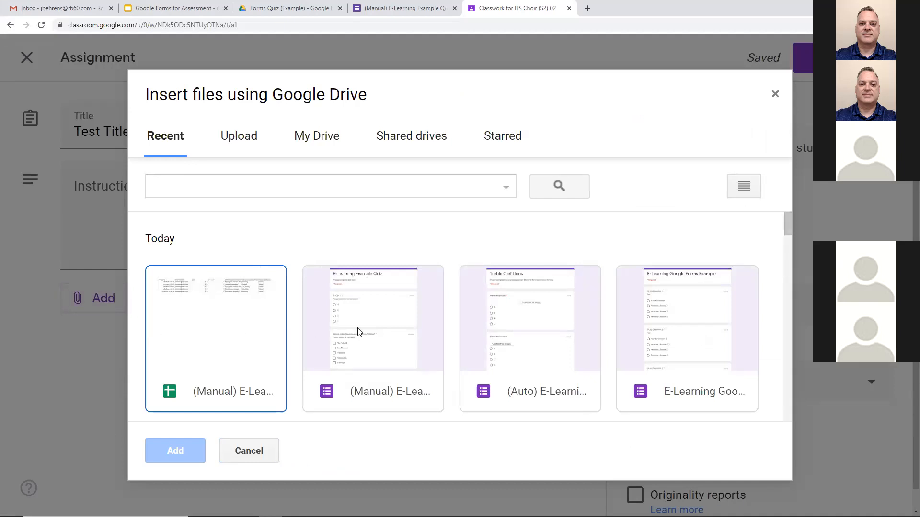
click(539, 342)
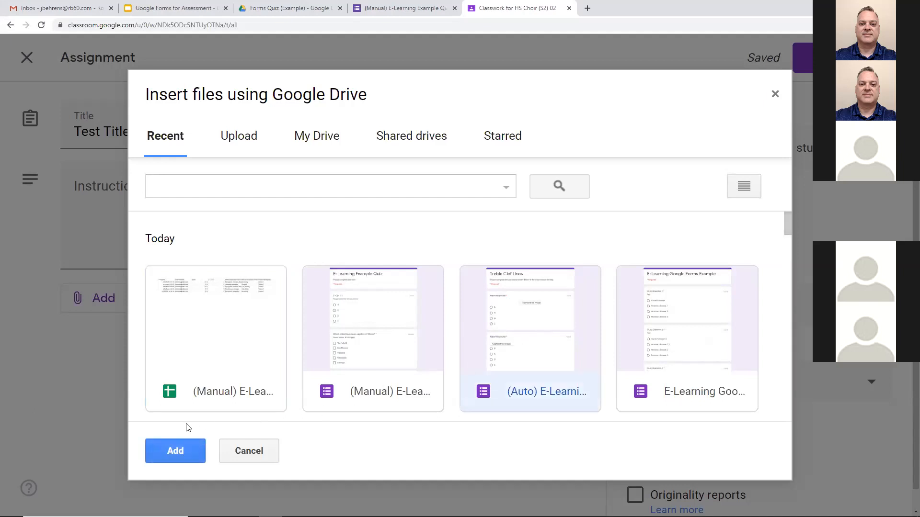
click(188, 449)
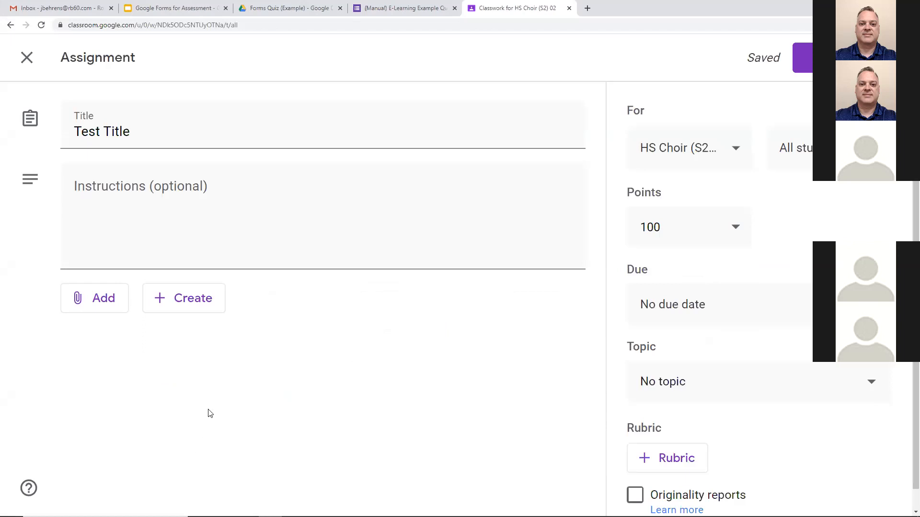
scroll(309, 379, down, 1)
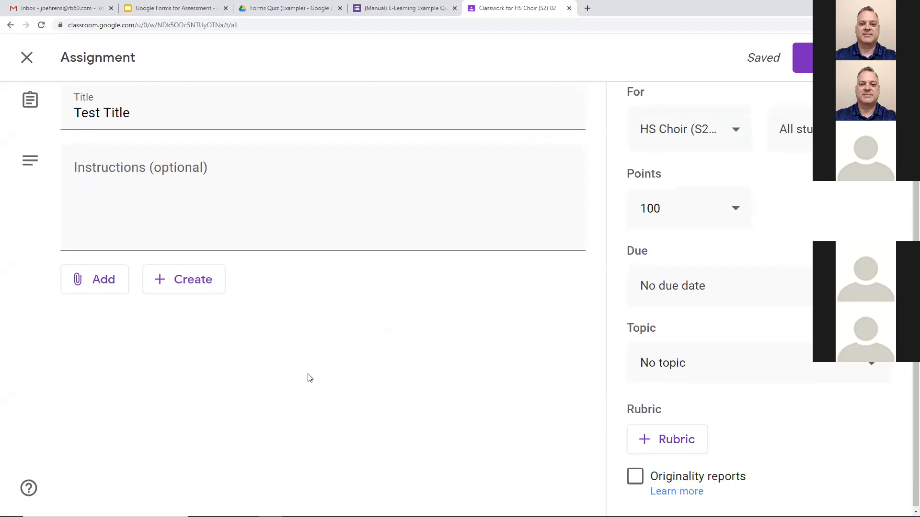
scroll(309, 378, up, 1)
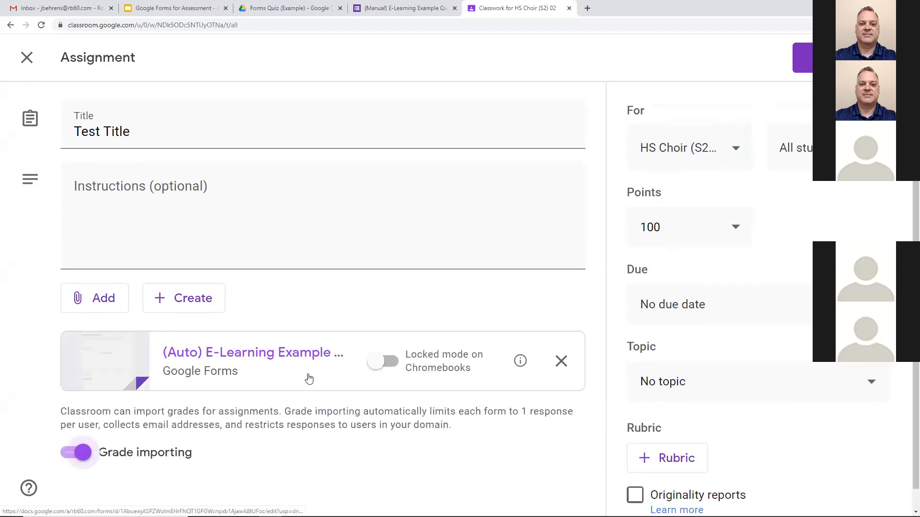
Switch grade importing off and back on for the attached form, and close the assignment as a draft
scroll(309, 378, down, 1)
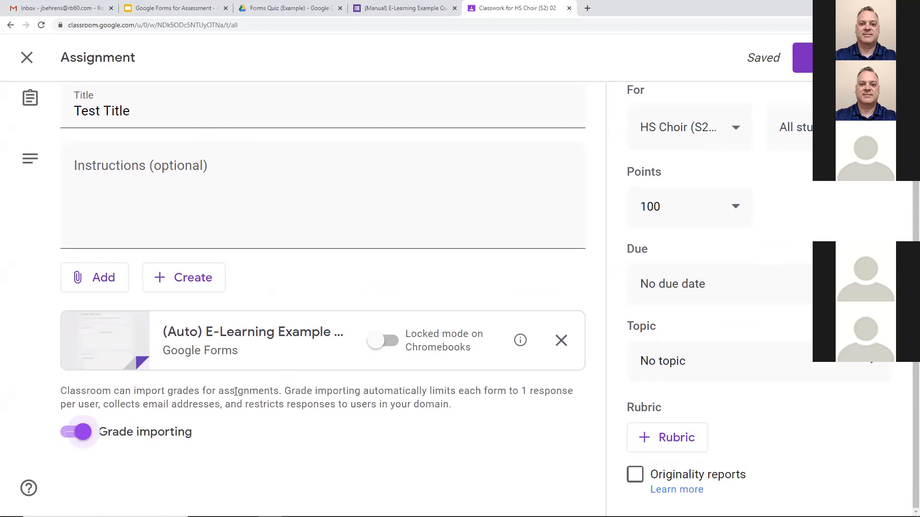
click(83, 432)
click(84, 431)
click(27, 59)
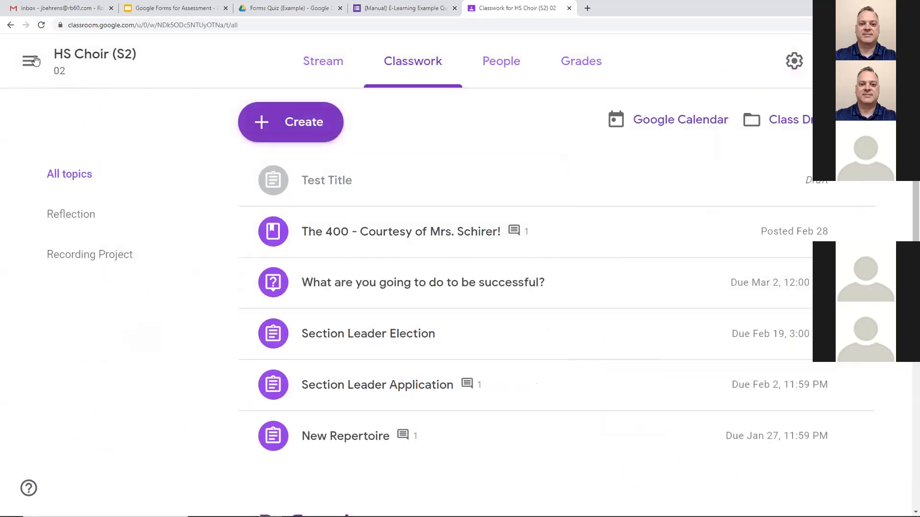
Switch to the 5th Music class and open its classwork page
click(30, 61)
scroll(127, 216, down, 5)
click(112, 248)
click(412, 61)
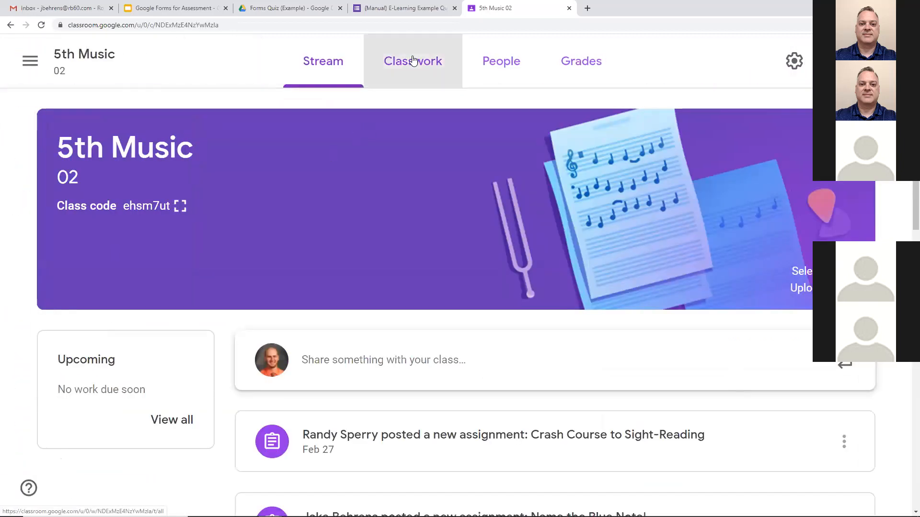
Browse the Form Assignments topic and expand the Treble Clef Lines assignment
scroll(456, 190, down, 13)
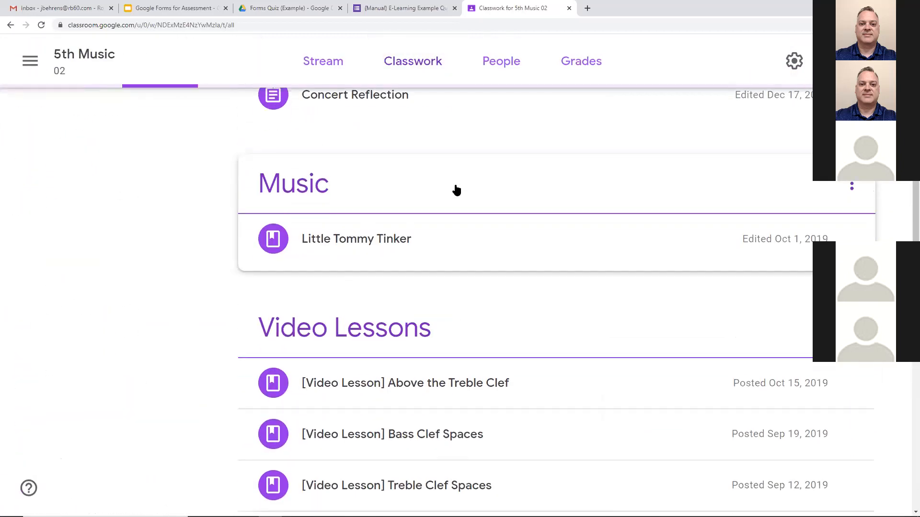
scroll(456, 190, down, 6)
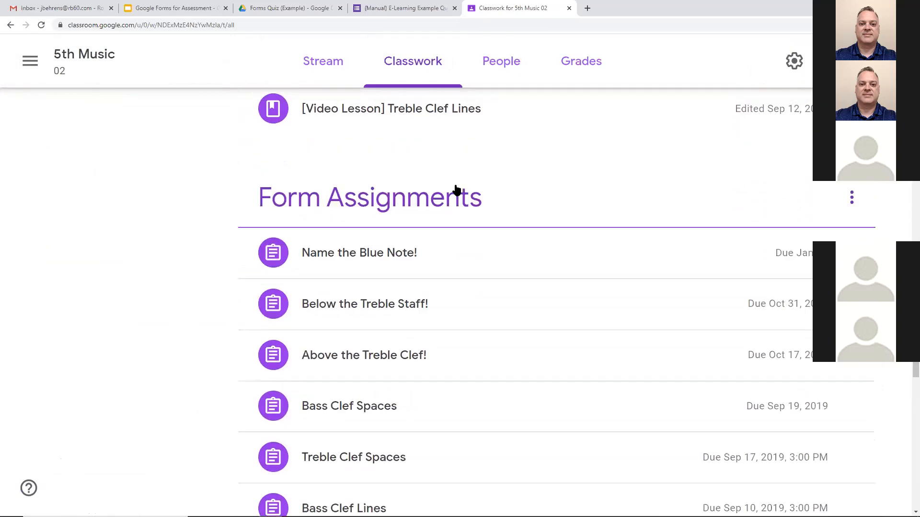
scroll(456, 190, down, 4)
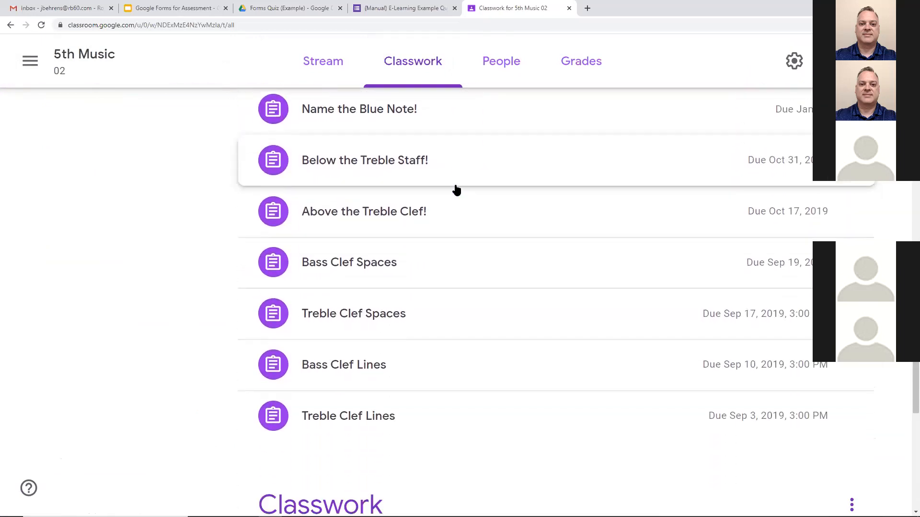
scroll(455, 190, up, 6)
scroll(455, 189, down, 4)
scroll(456, 189, down, 4)
scroll(455, 190, up, 2)
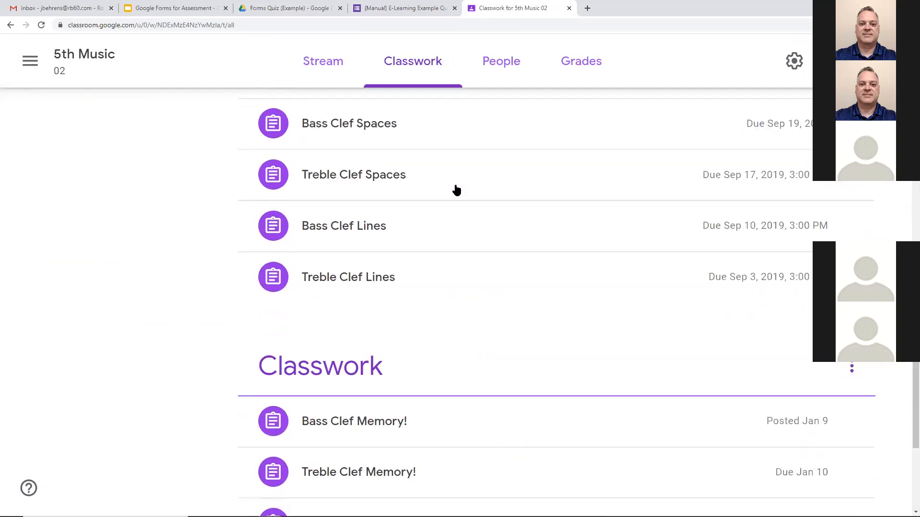
click(381, 271)
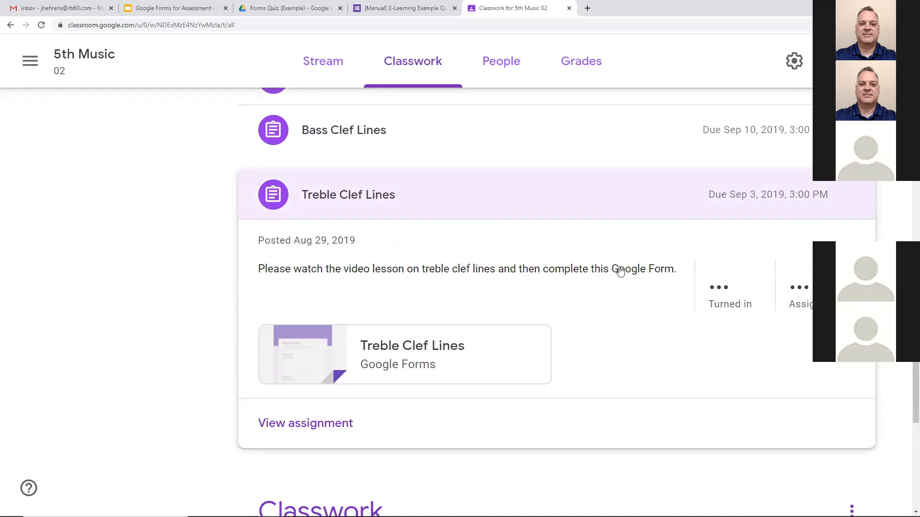
Review the student grades turned in for Treble Clef Lines and close Classroom to return to the (Manual) E-Learning Example Quiz form
click(721, 283)
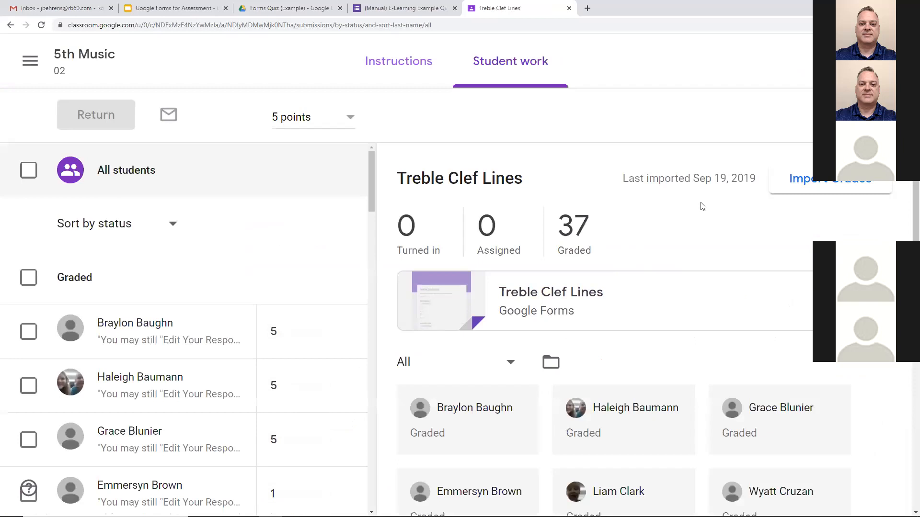
scroll(285, 287, down, 3)
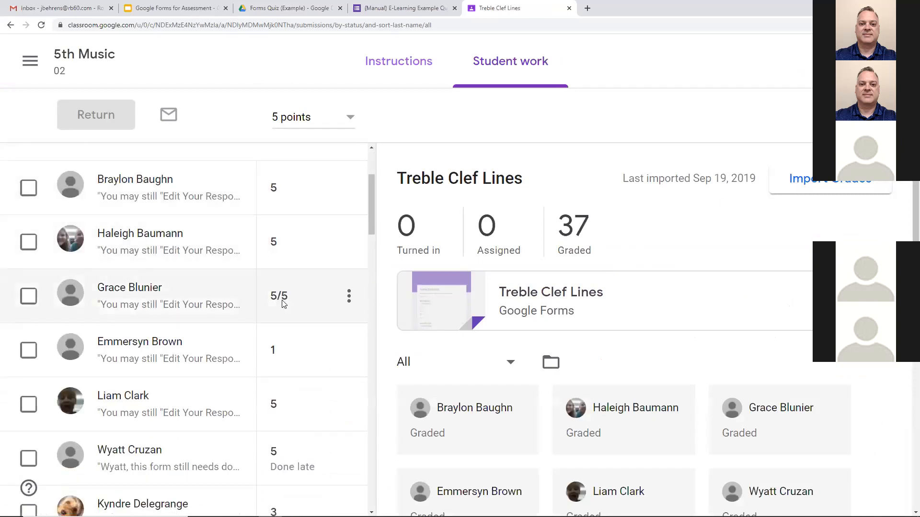
scroll(297, 273, up, 3)
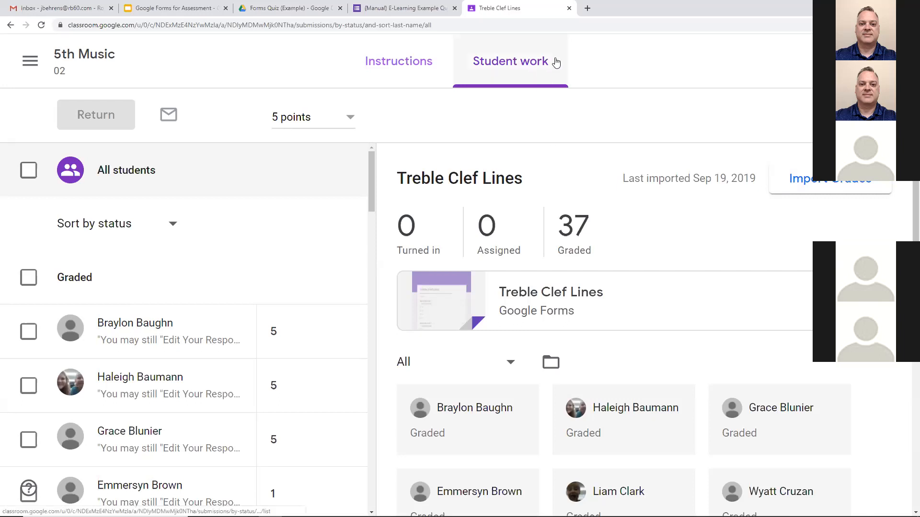
click(569, 9)
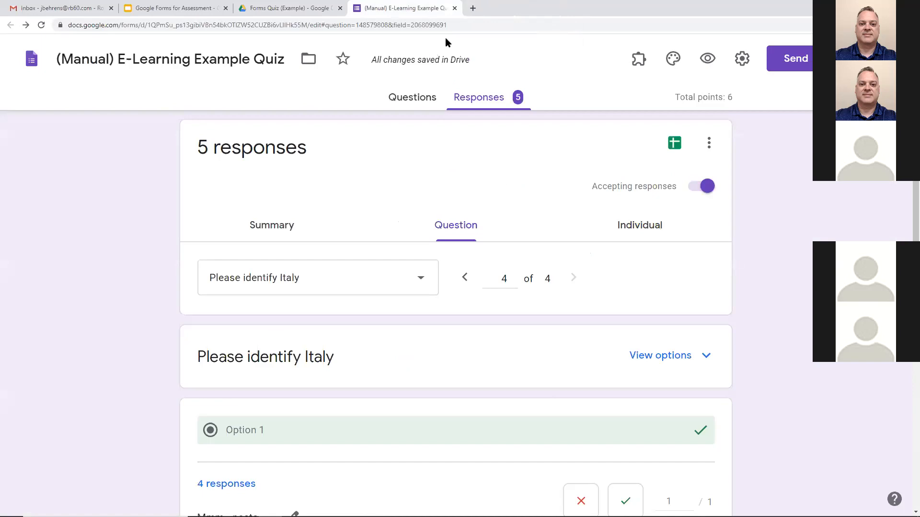